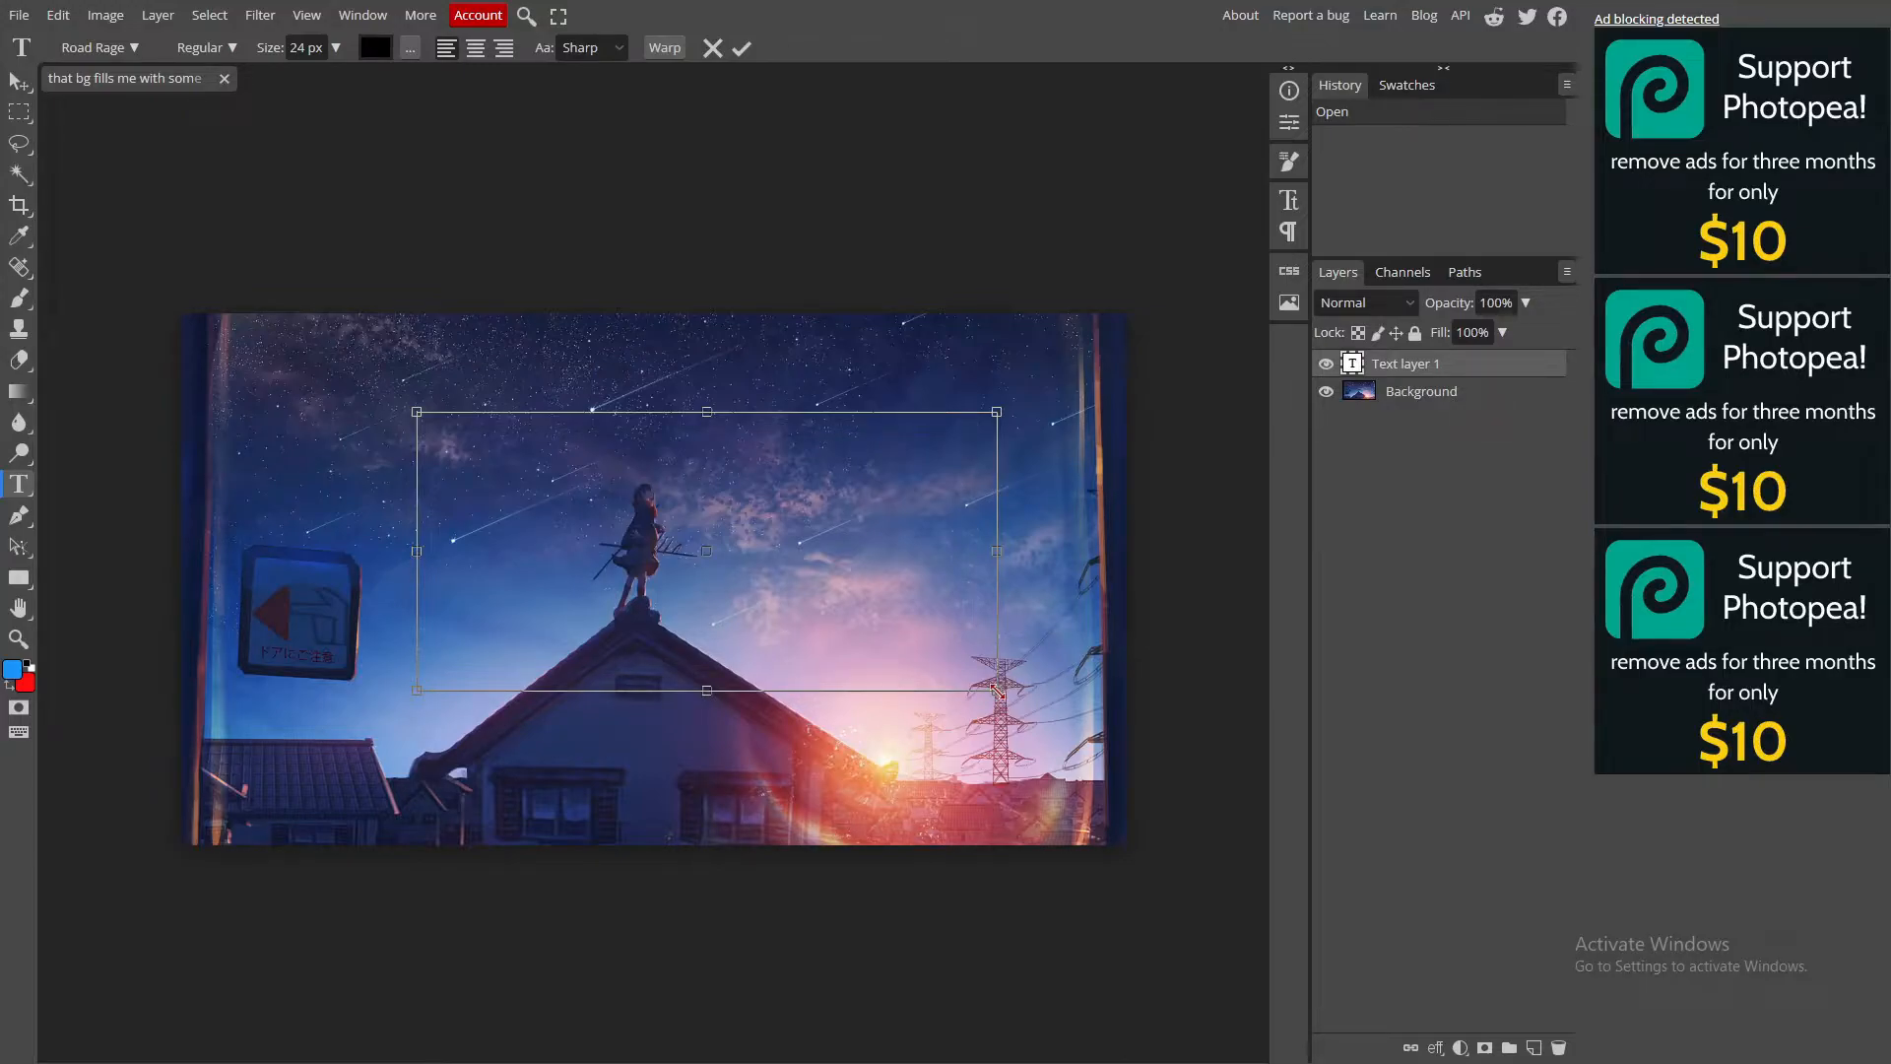
Step: Enter the text "I WILL GET THIS FC!" in the new text layer and set its size to 150 px
type("I WILL GET THIS TO")
left_click_drag(488, 421, 493, 428)
left_click_drag(336, 49, 399, 86)
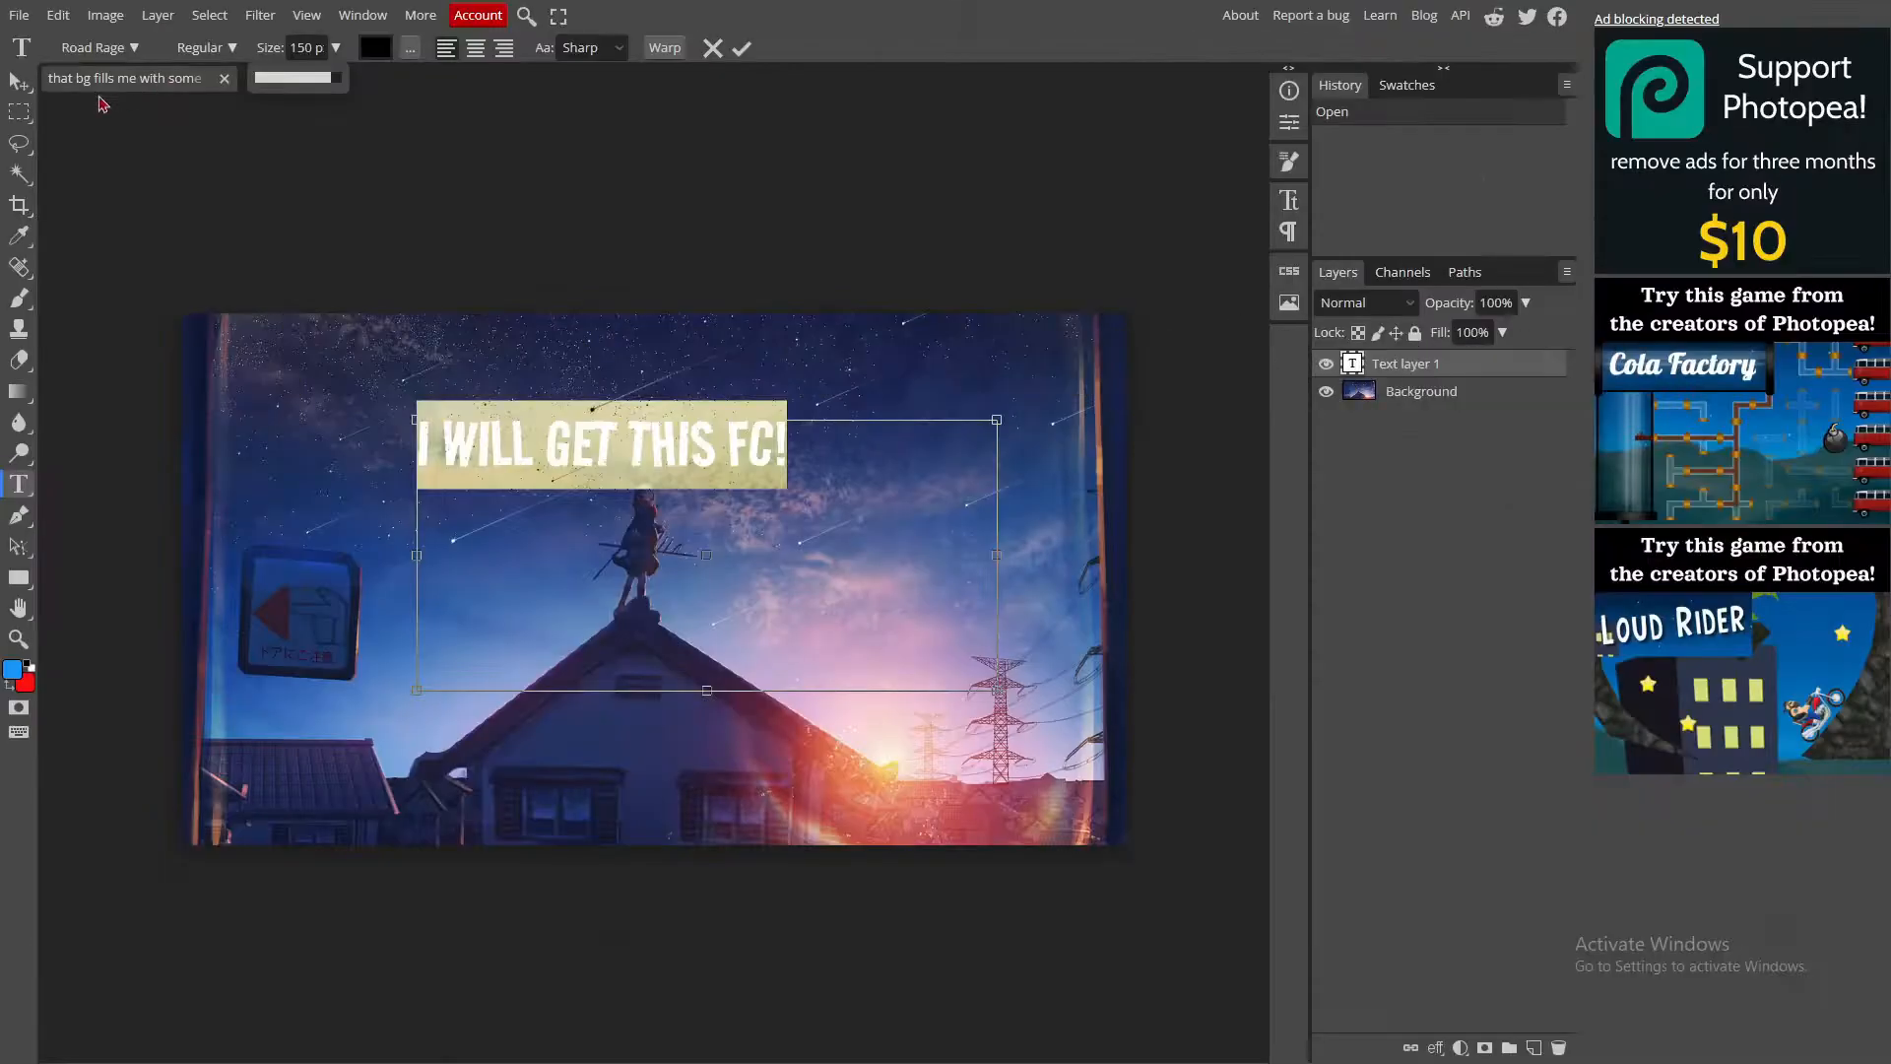
Step: Add a second text layer below the first line reading "THE MOST HEARTBREAKING MAP"
left_click_drag(347, 505, 1003, 700)
type("THE MOST ")
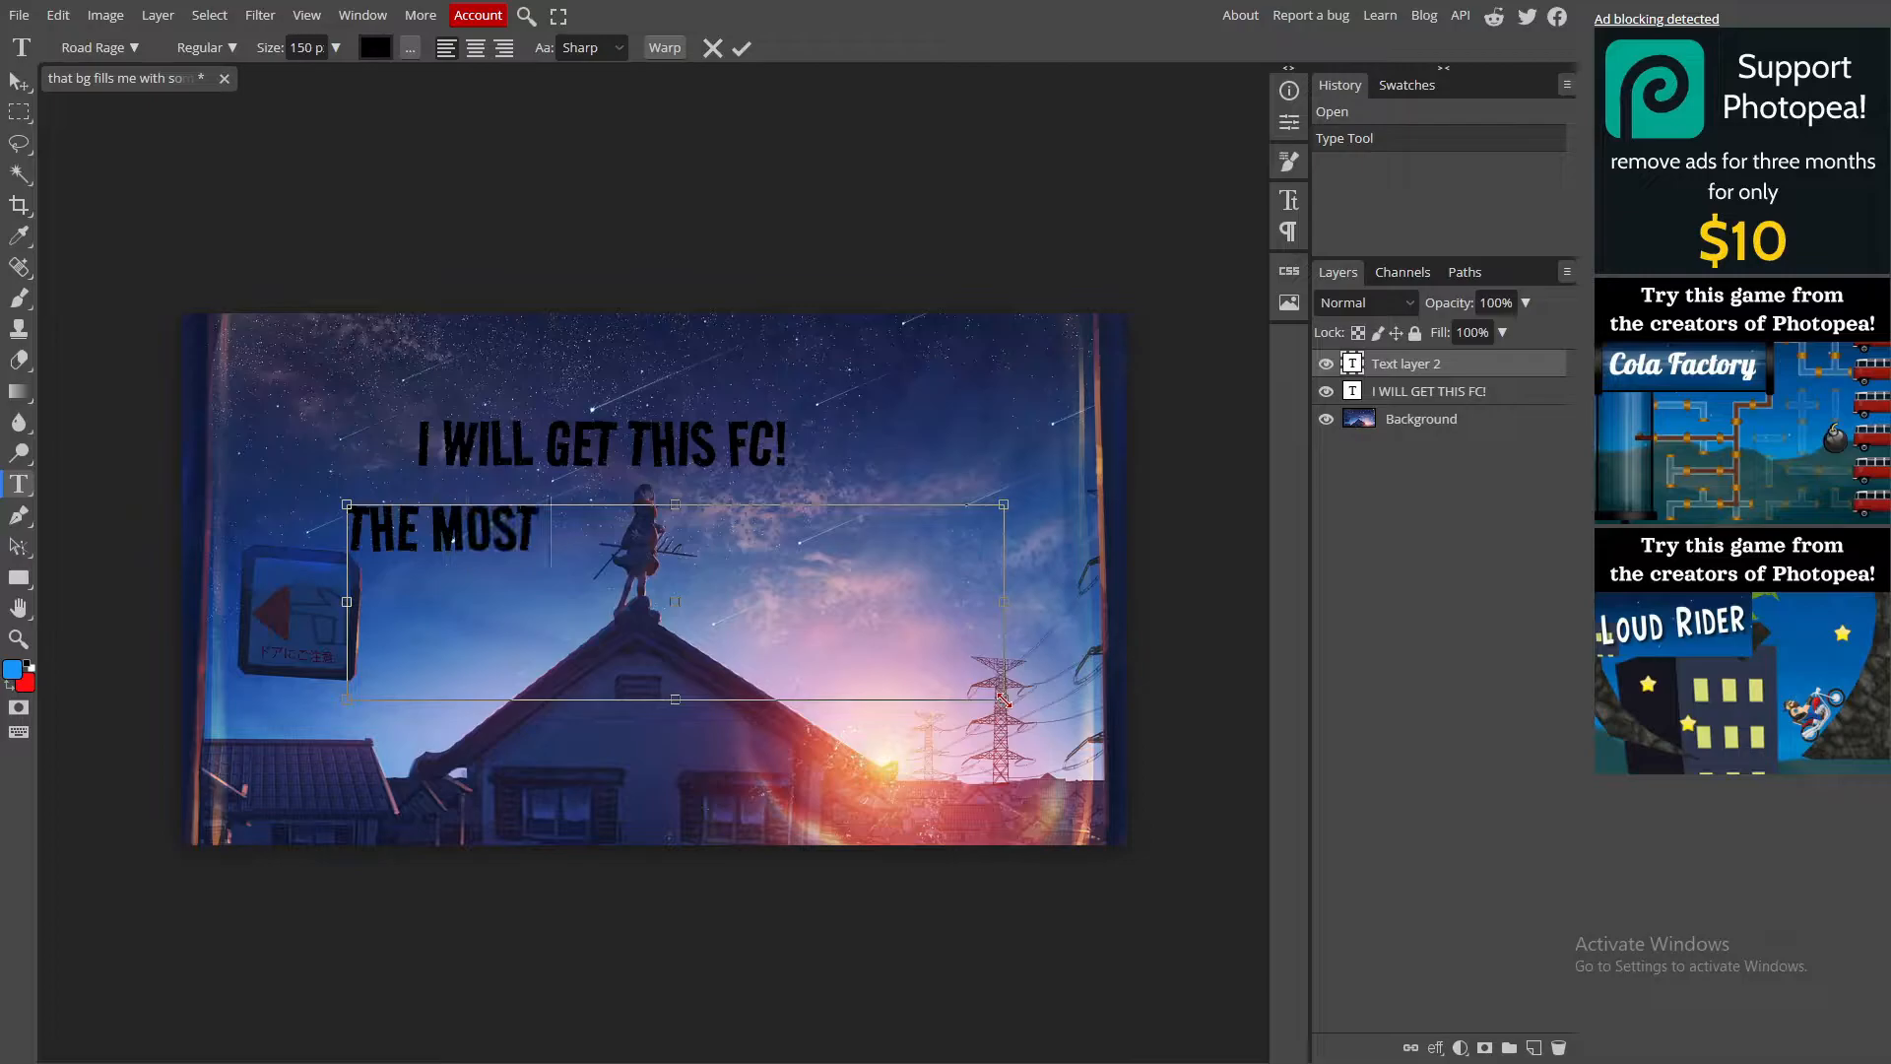
type("HEARTBRO")
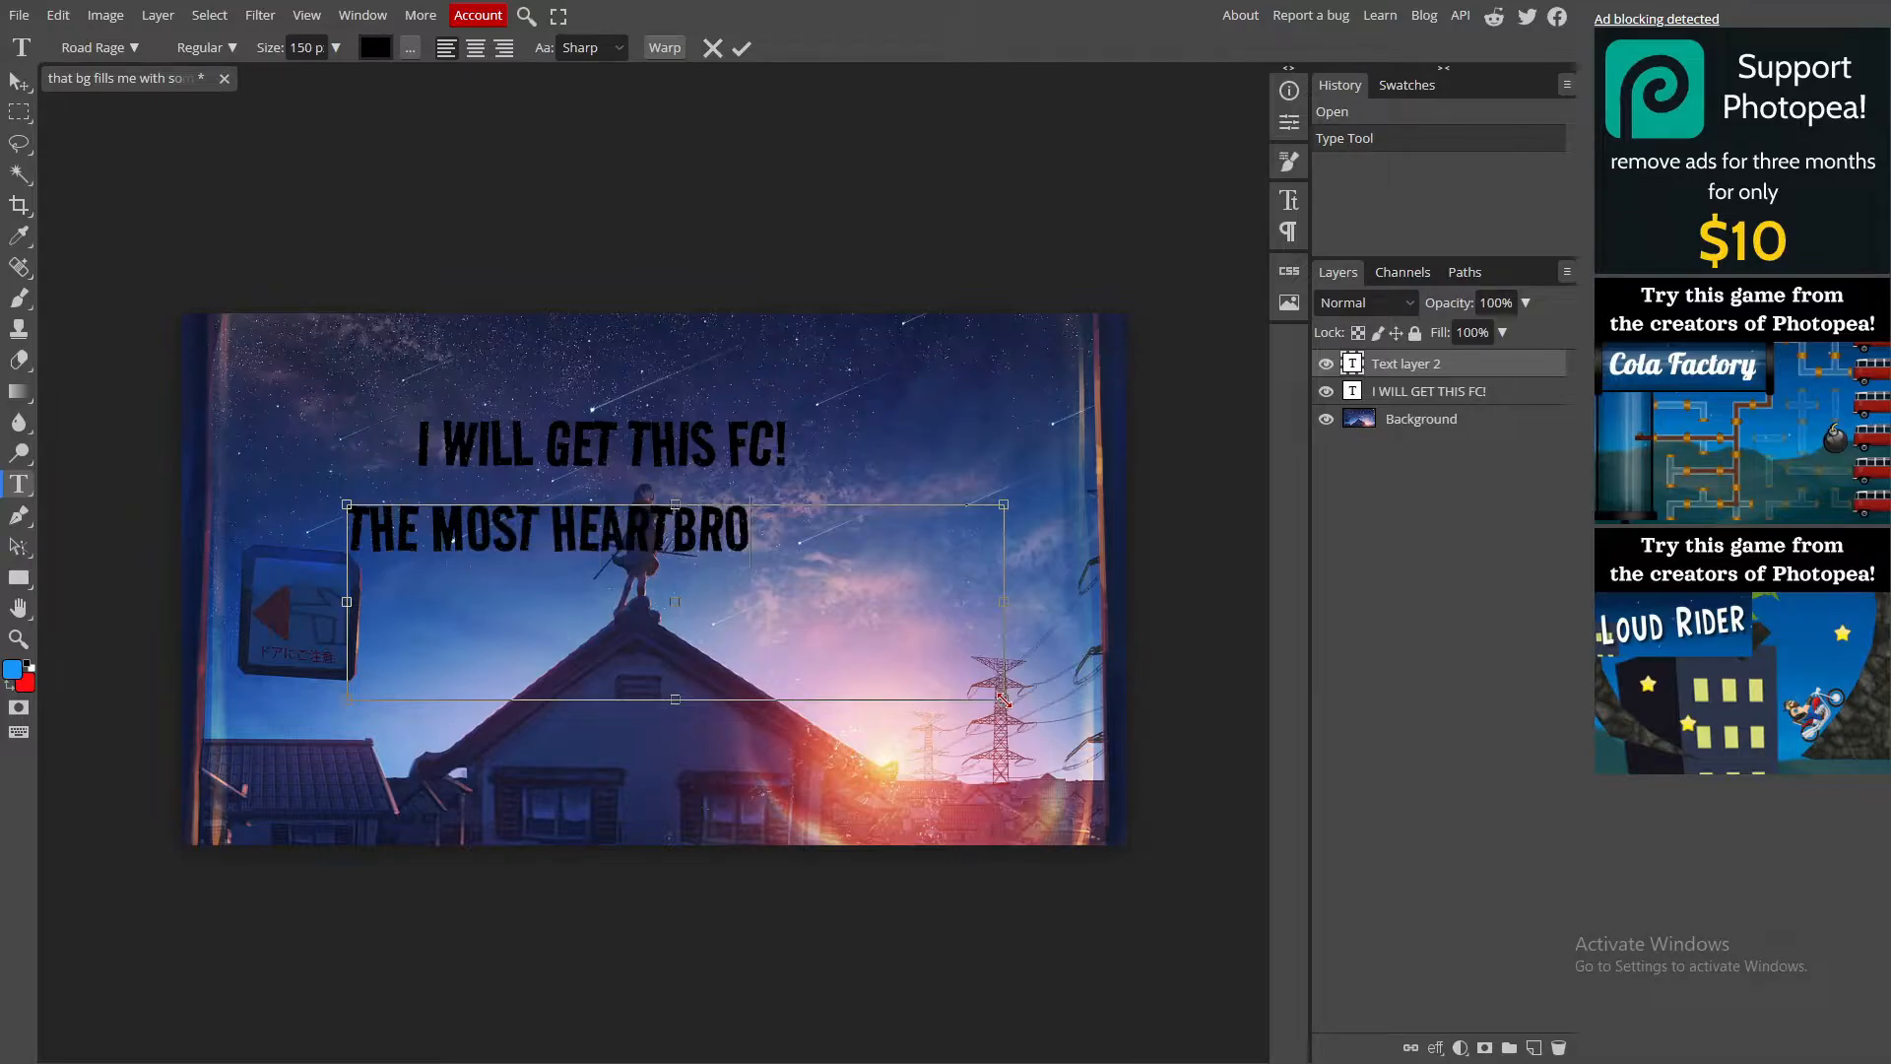
key("BackSpace")
type("EAKI")
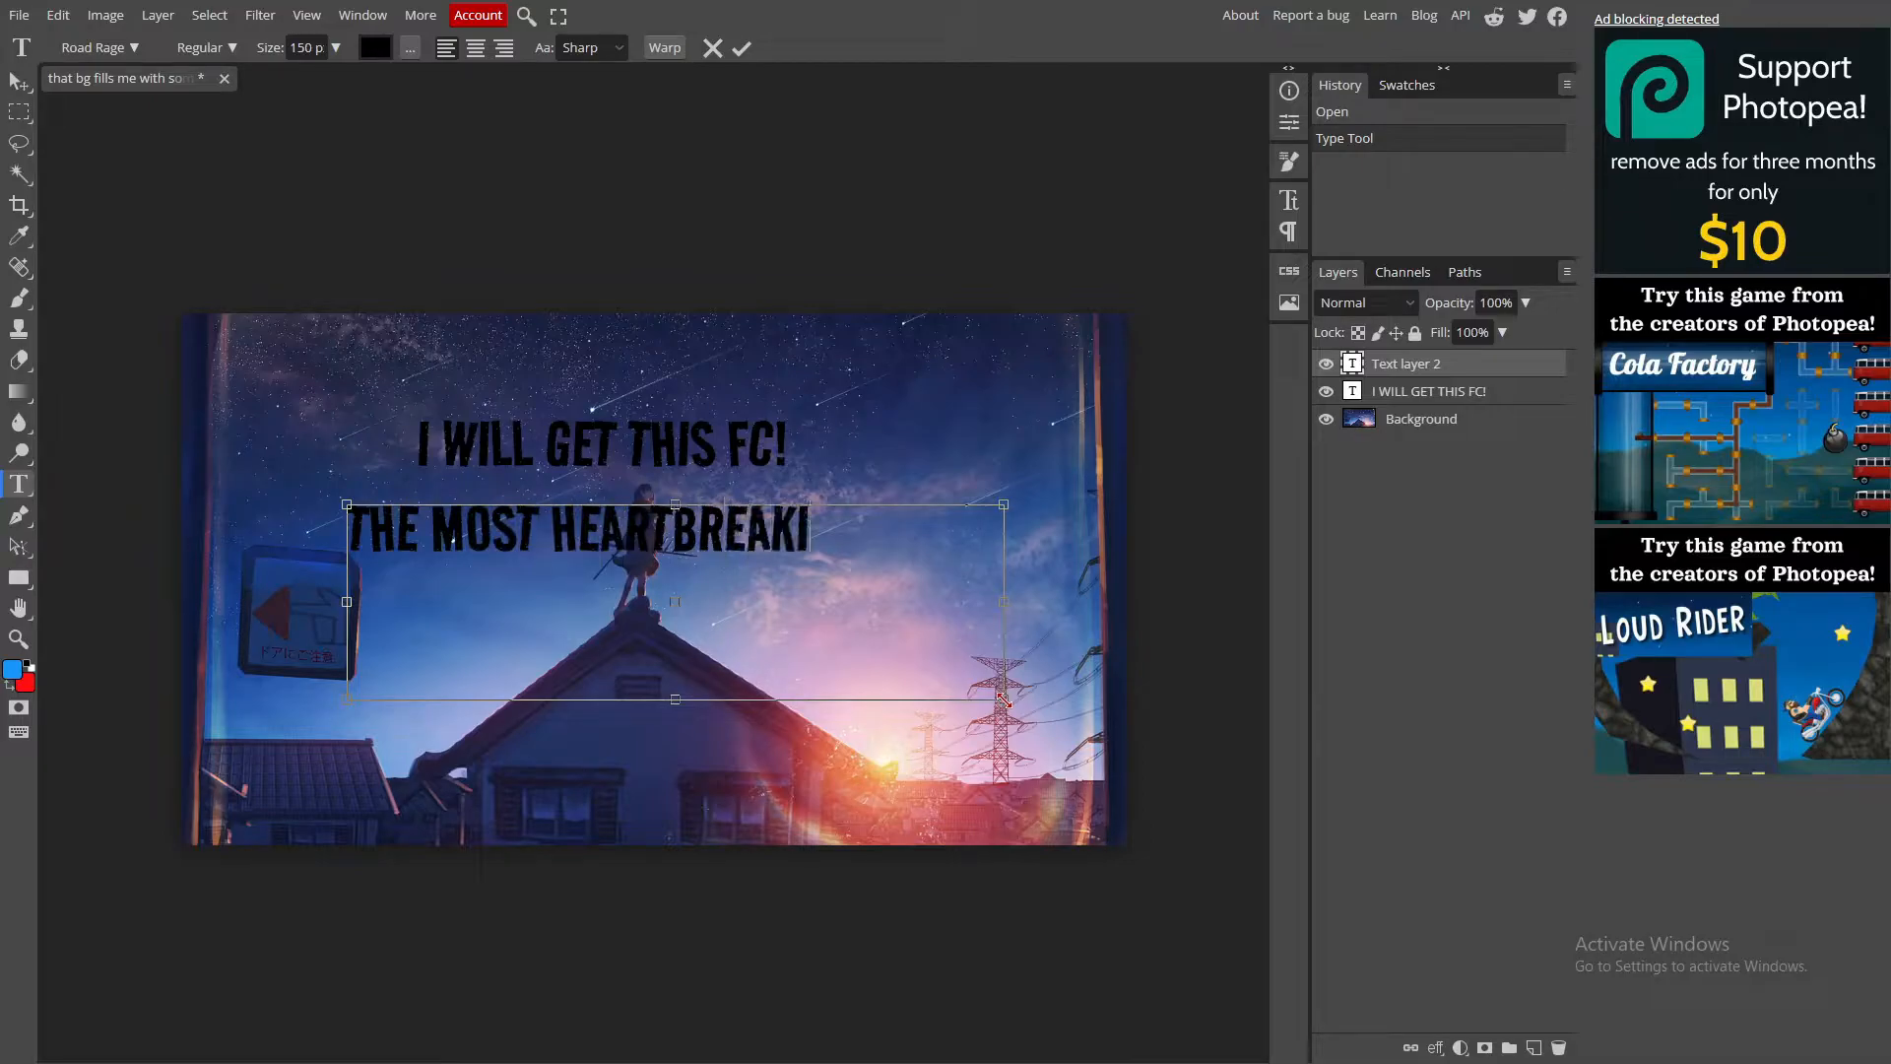
type("NG MAP")
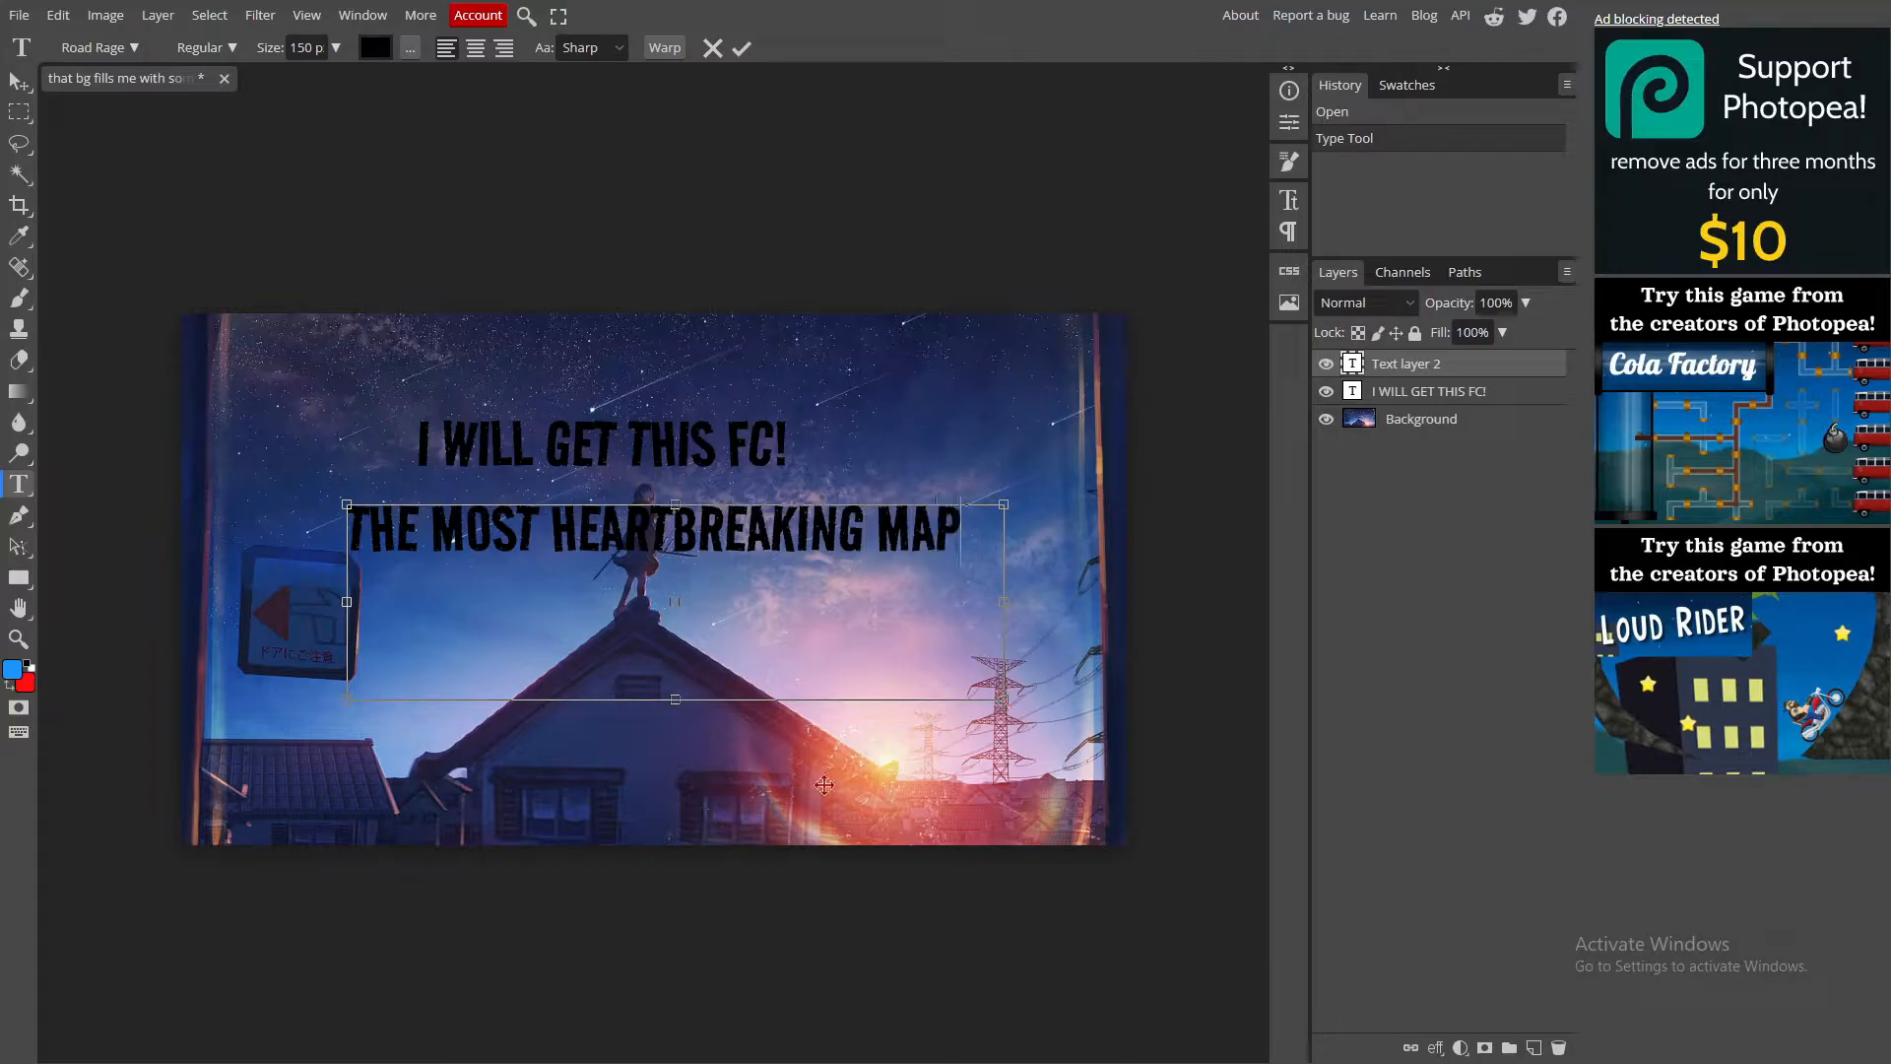
left_click(25, 89)
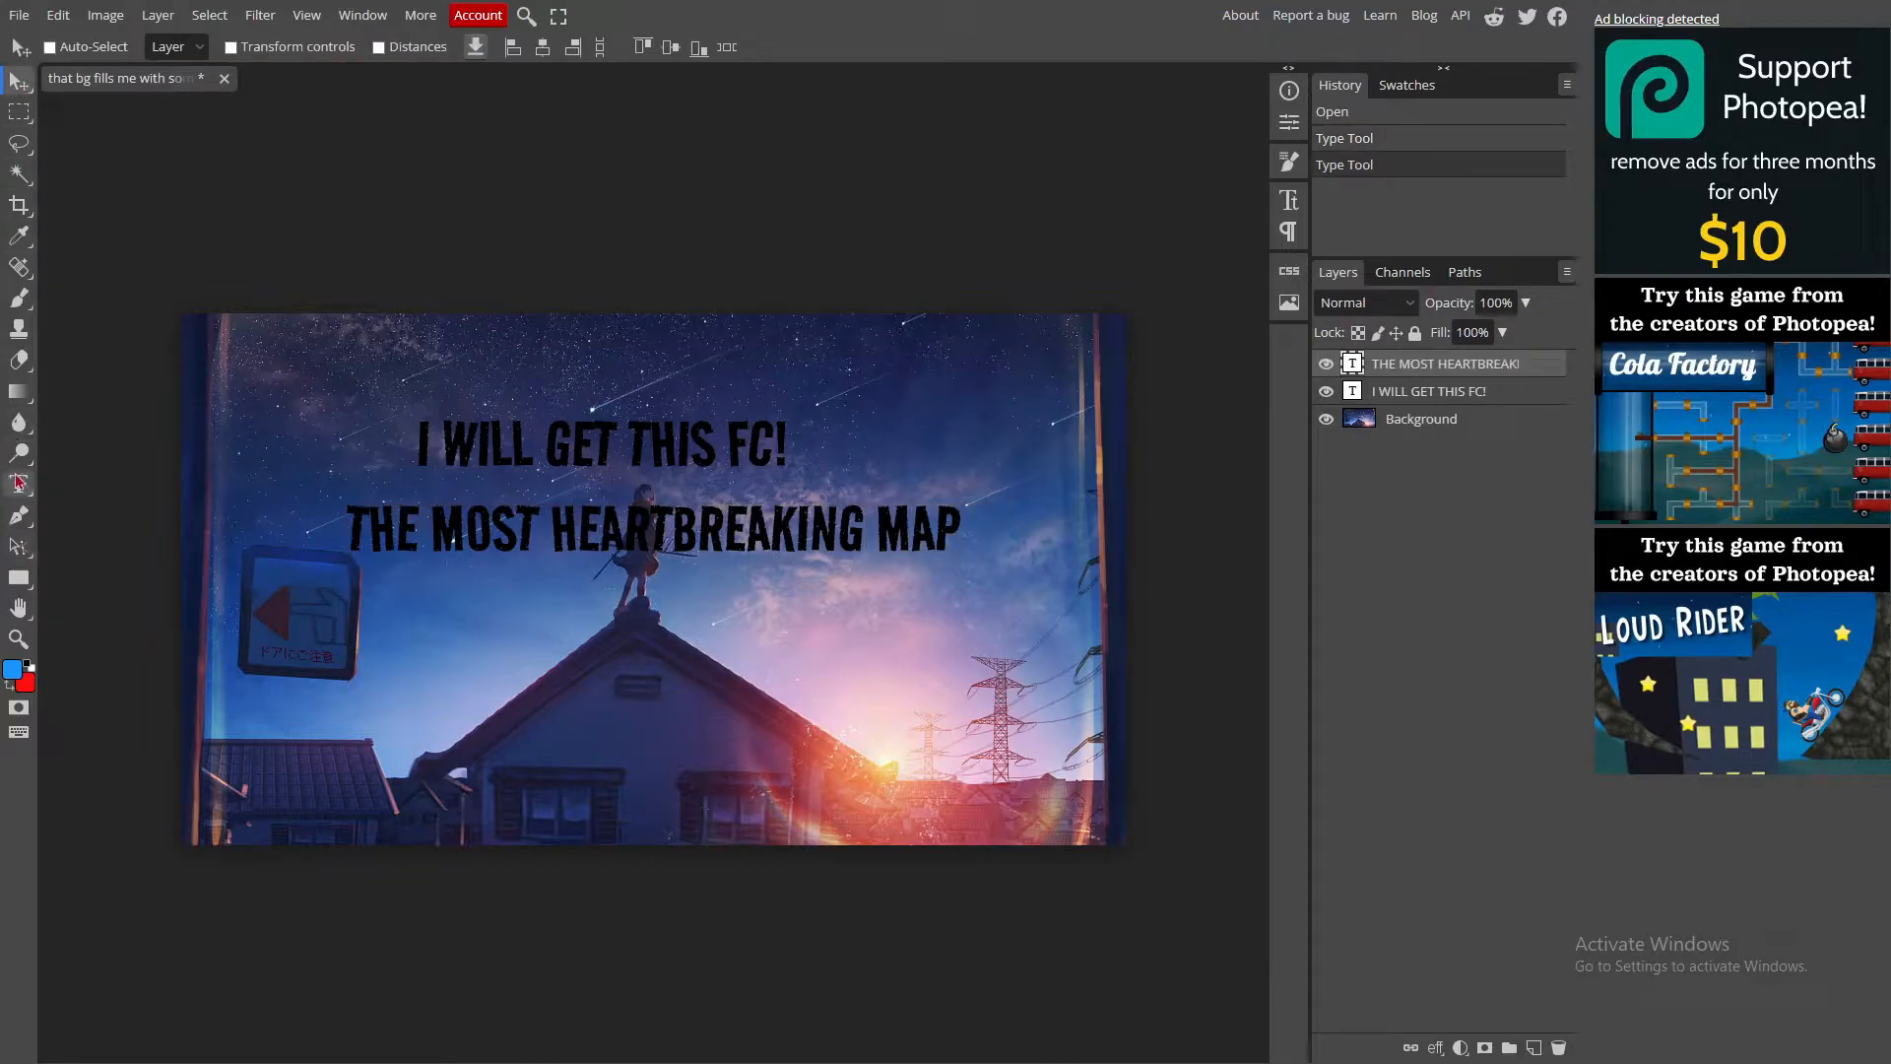
Step: Add a third text layer below the second line reading "IVE EVER PLAYED!"
left_click(19, 483)
left_click_drag(234, 571, 503, 648)
left_click_drag(622, 678, 1095, 774)
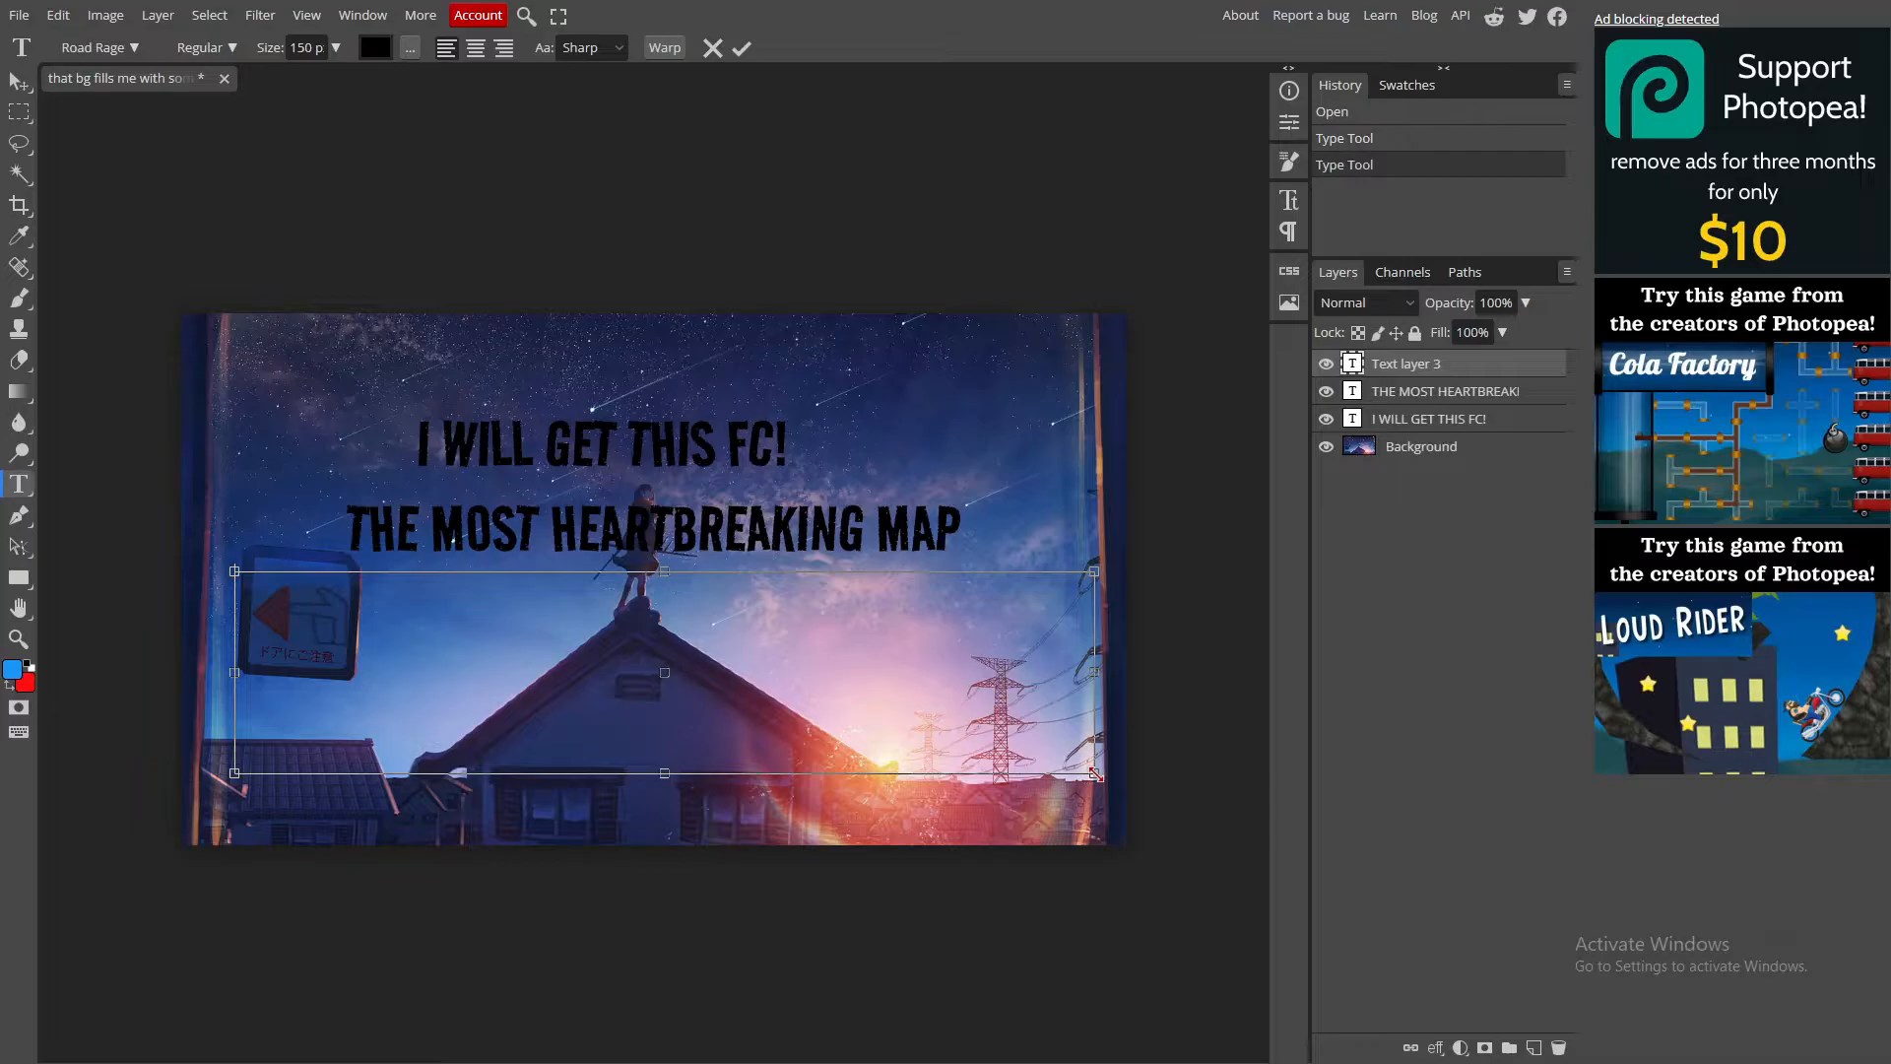
type("IVE EVER PLAYED!")
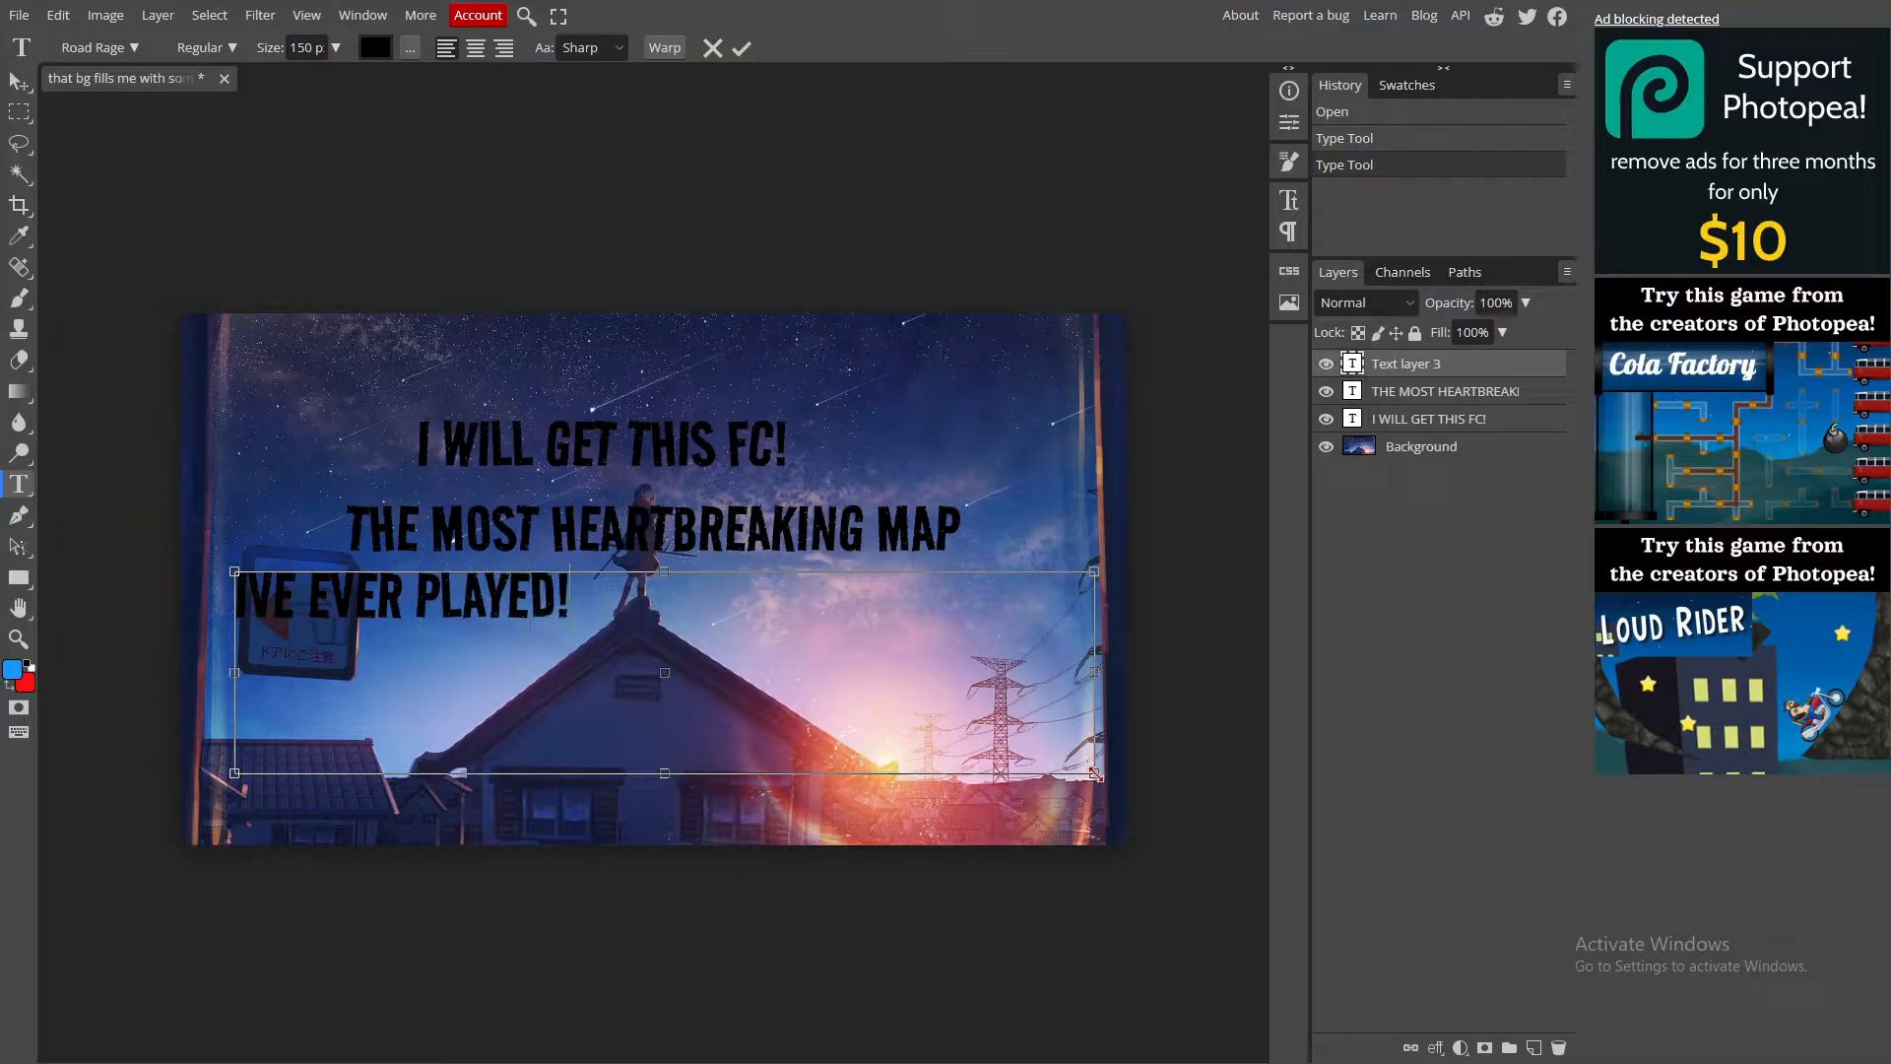
Step: Change the colour of the whole "I WILL GET THIS FC!" text to white
left_click(694, 500)
double_click(686, 448)
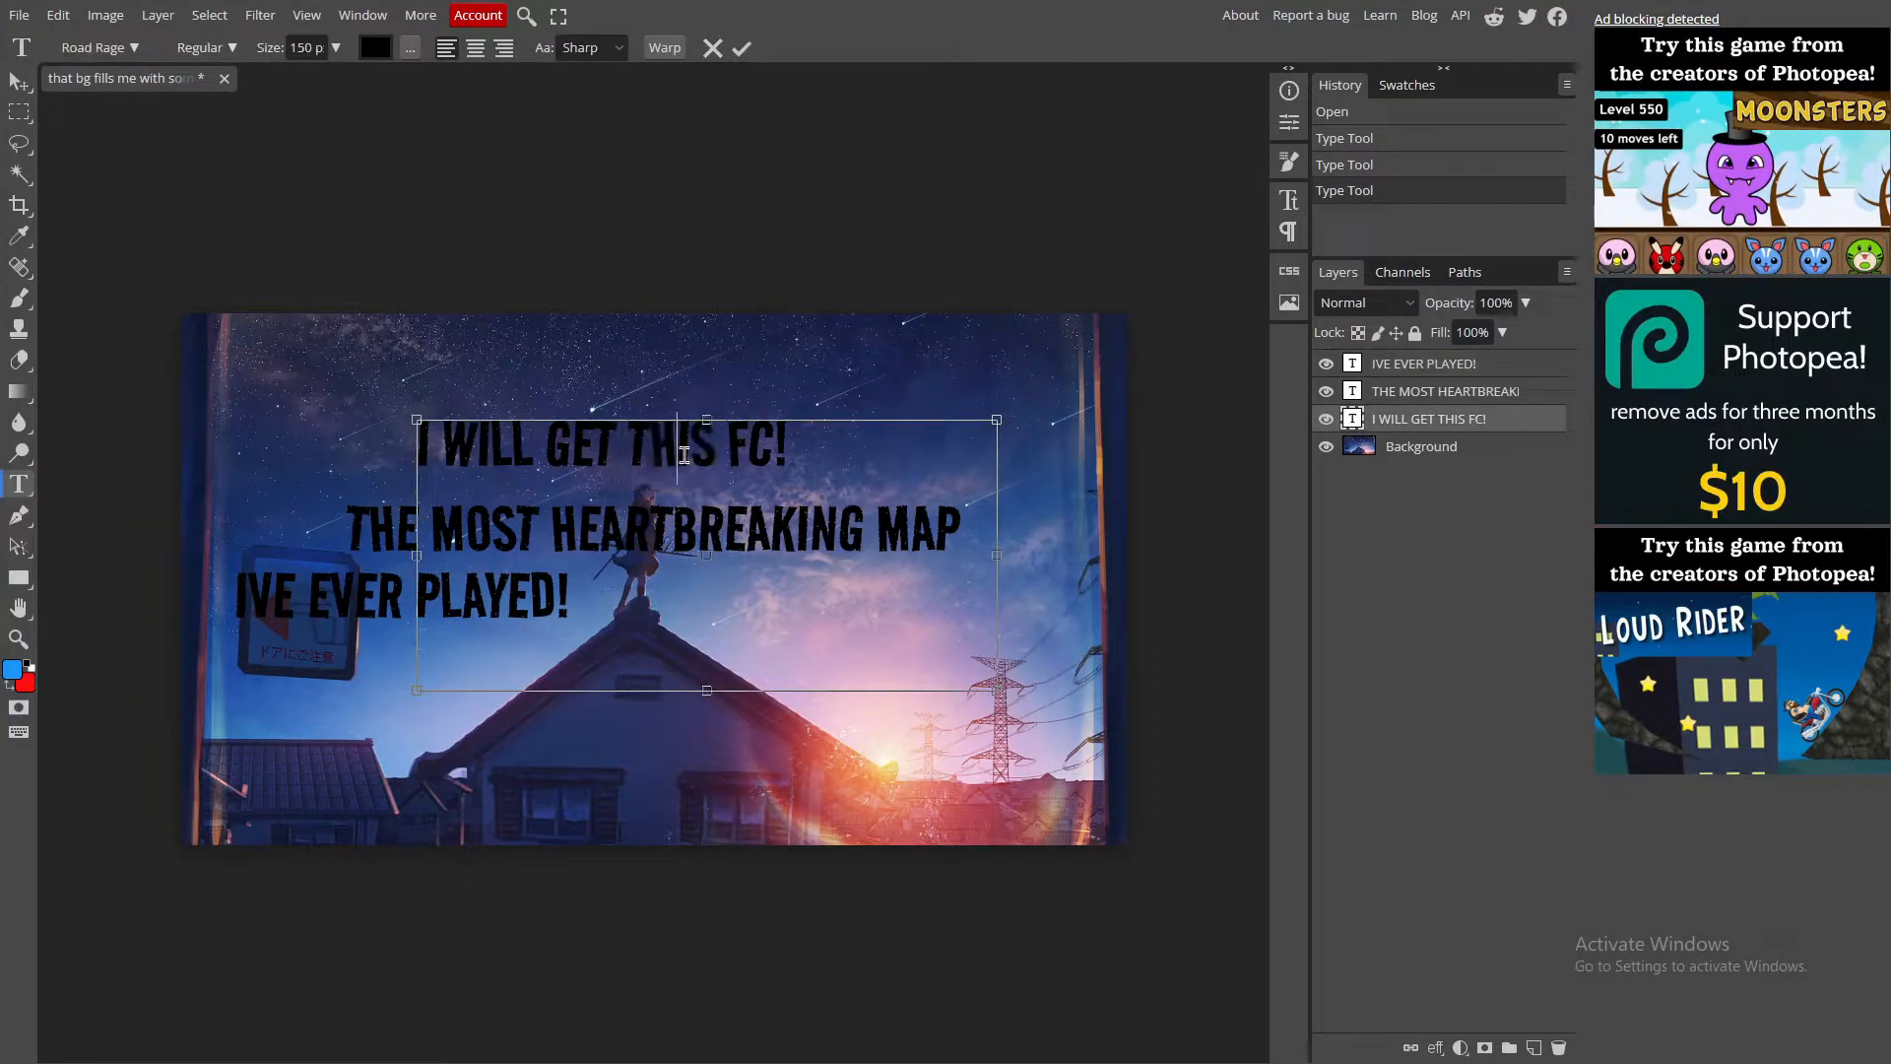
triple_click(685, 451)
left_click(375, 48)
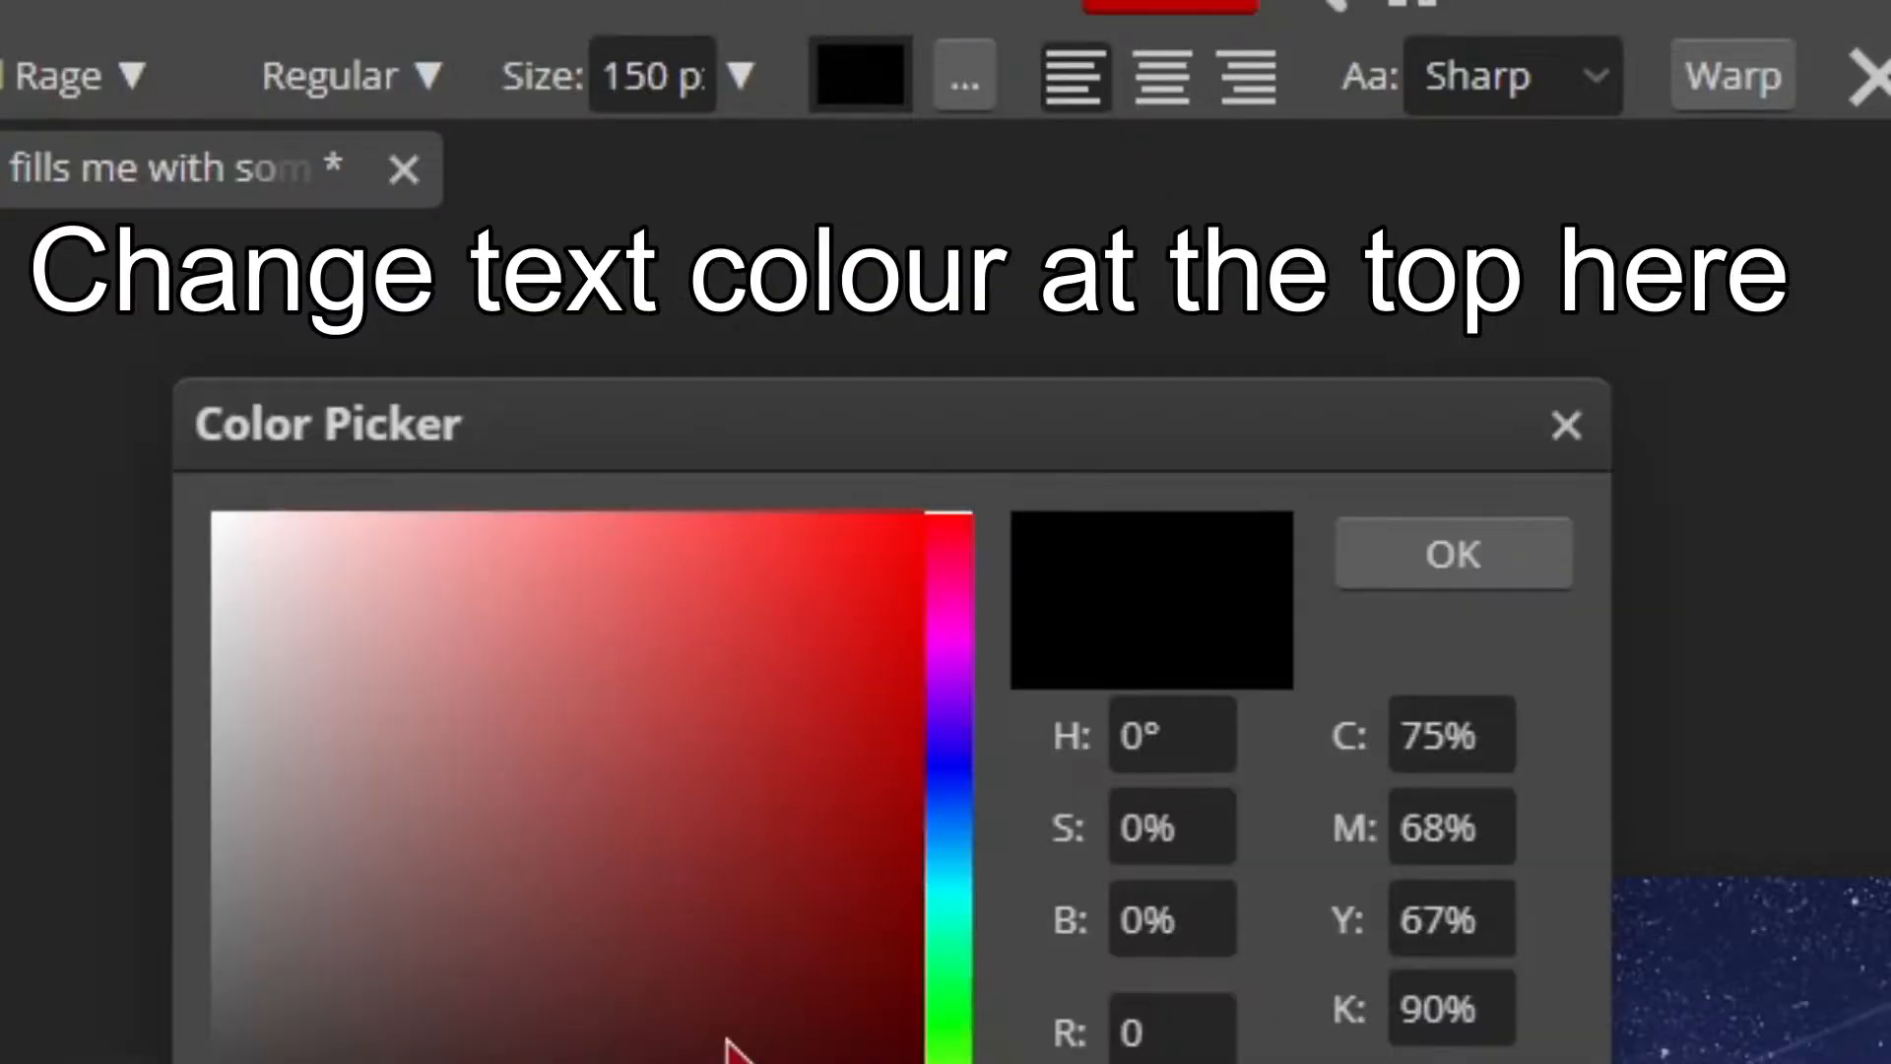
left_click(162, 194)
left_click(573, 206)
left_click(19, 80)
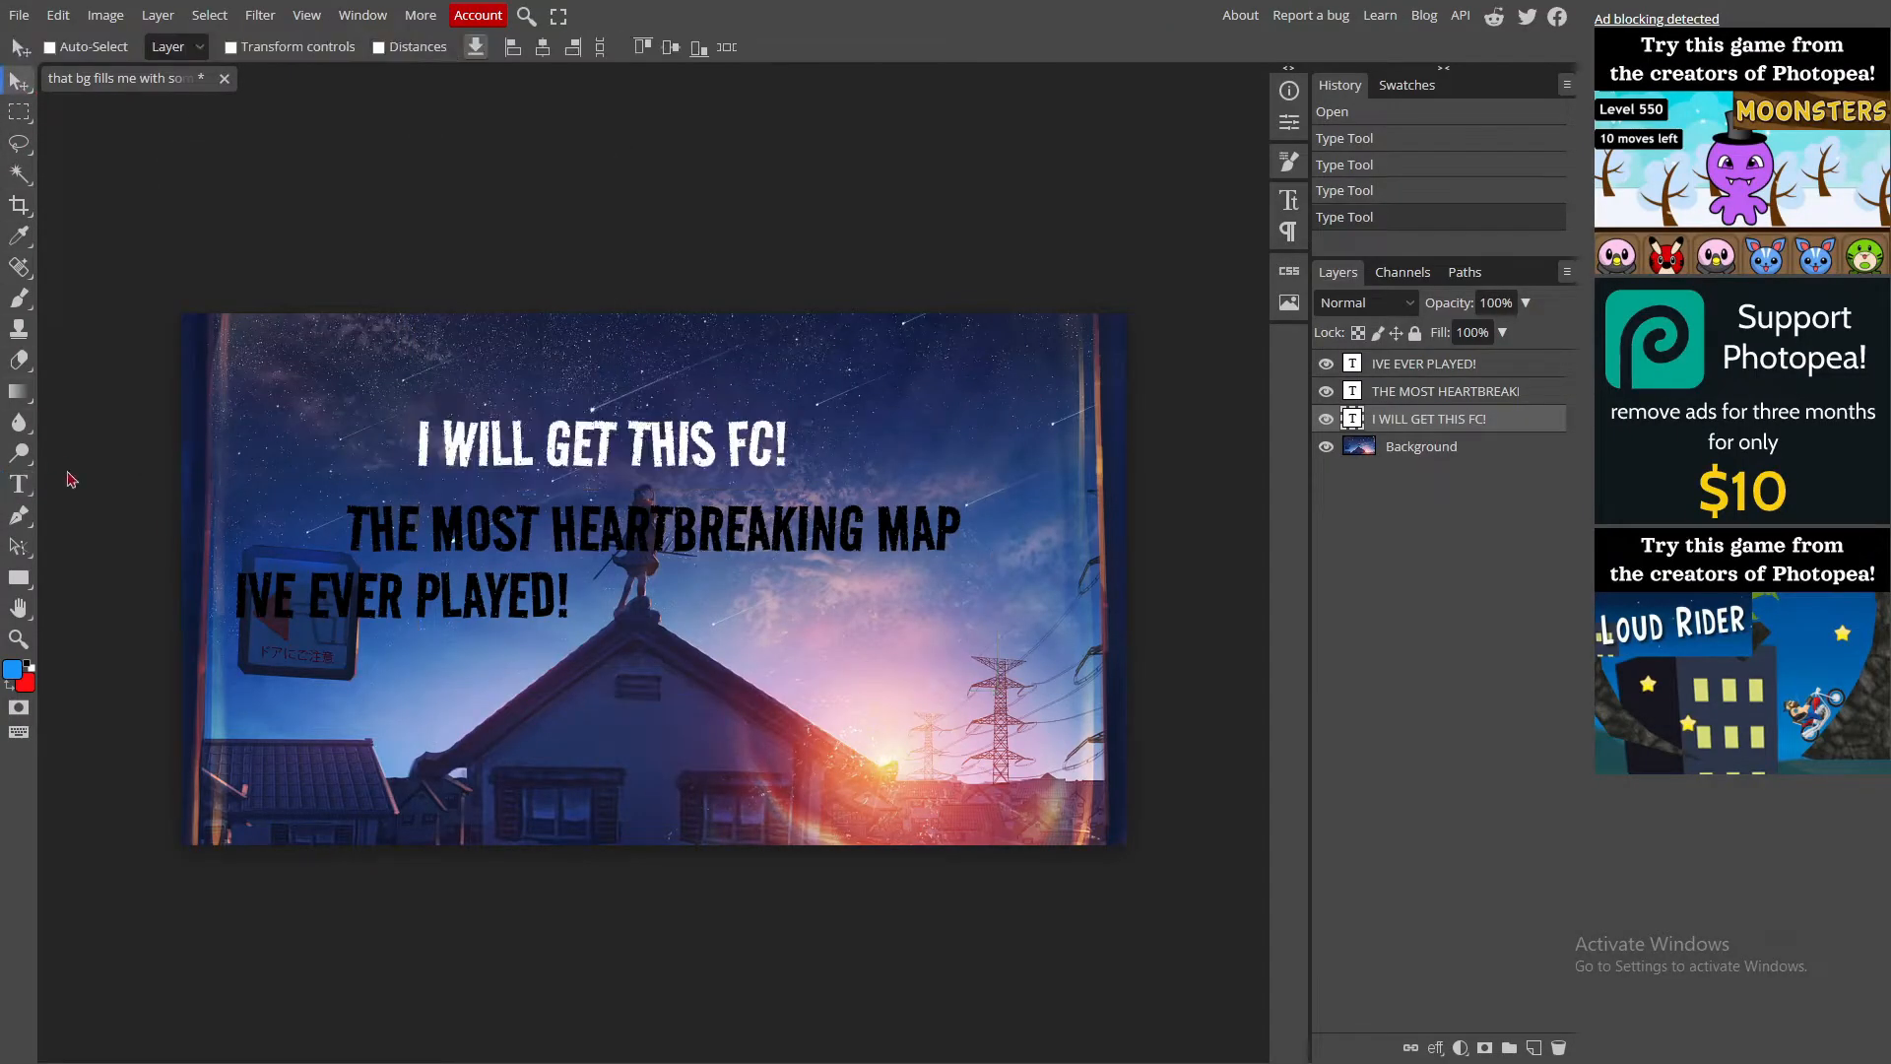
Step: Recolour the whole "THE MOST HEARTBREAKING MAP" line to white
left_click(19, 484)
double_click(477, 537)
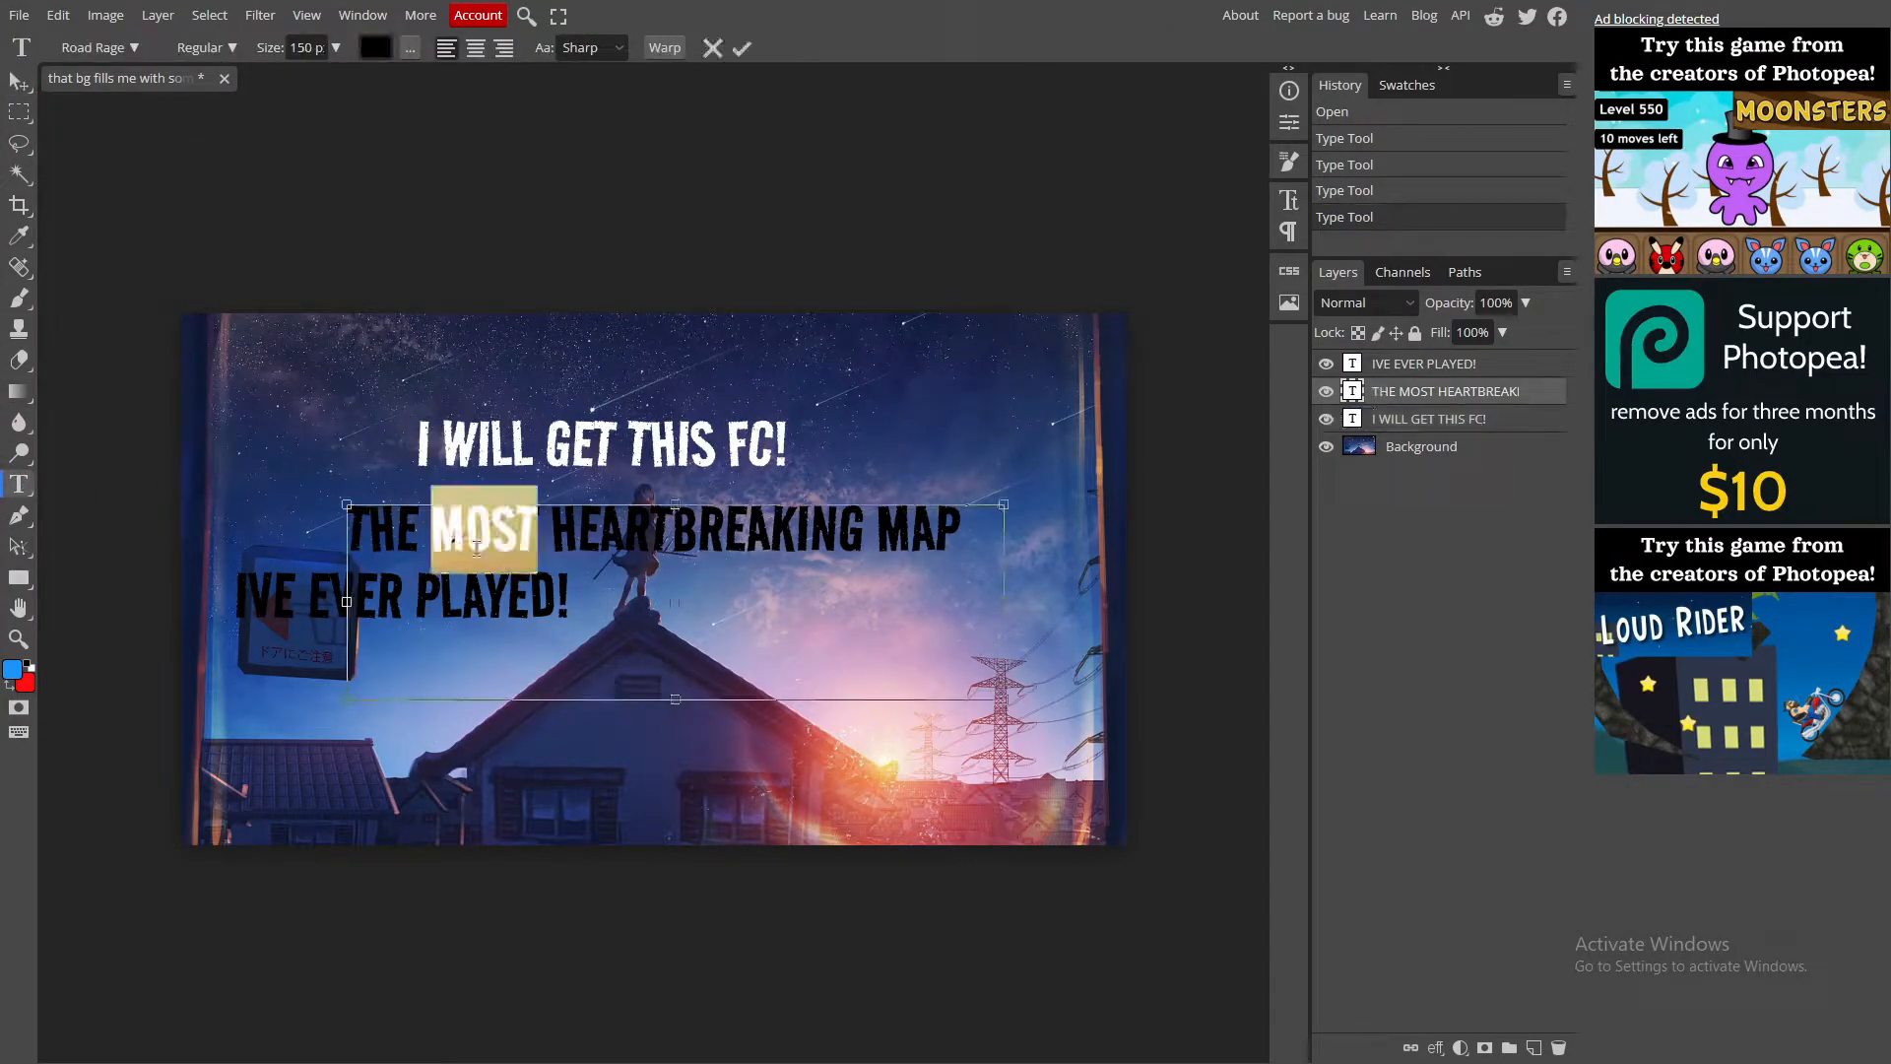
triple_click(494, 524)
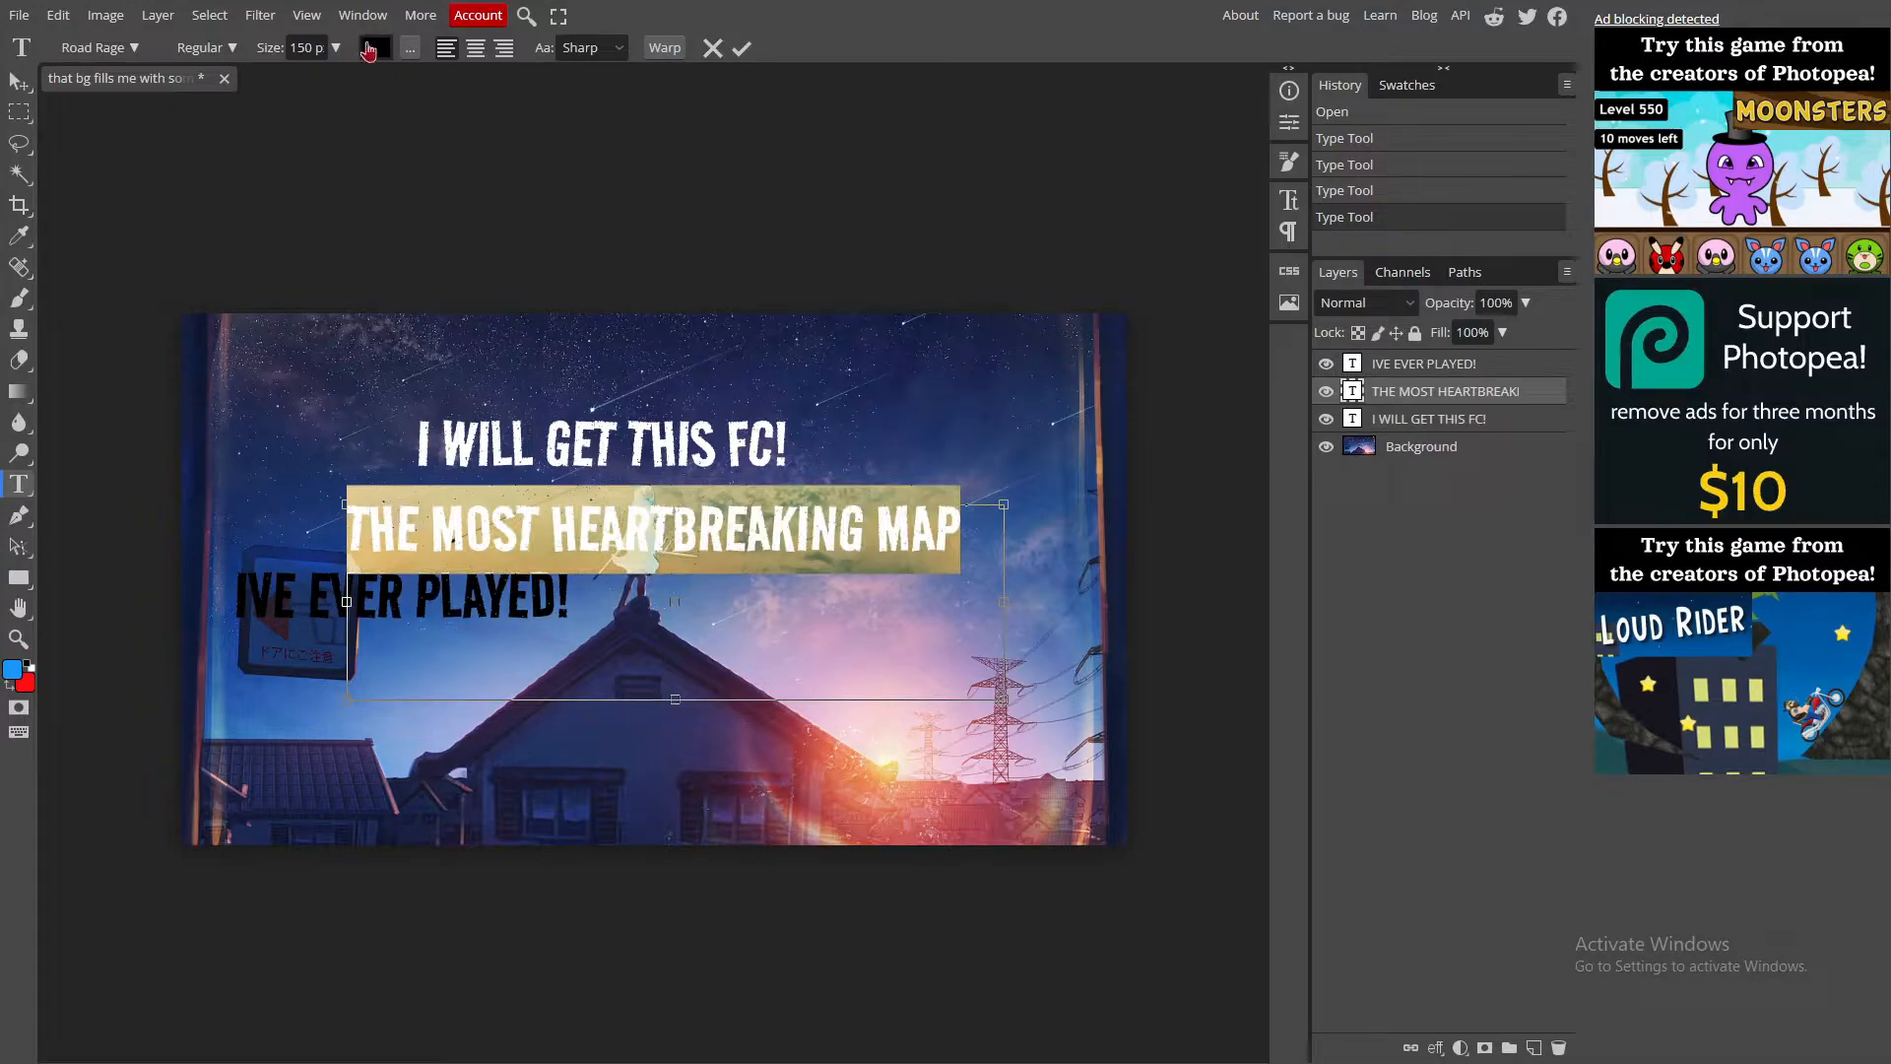
left_click(375, 48)
left_click_drag(315, 379, 162, 193)
left_click(573, 206)
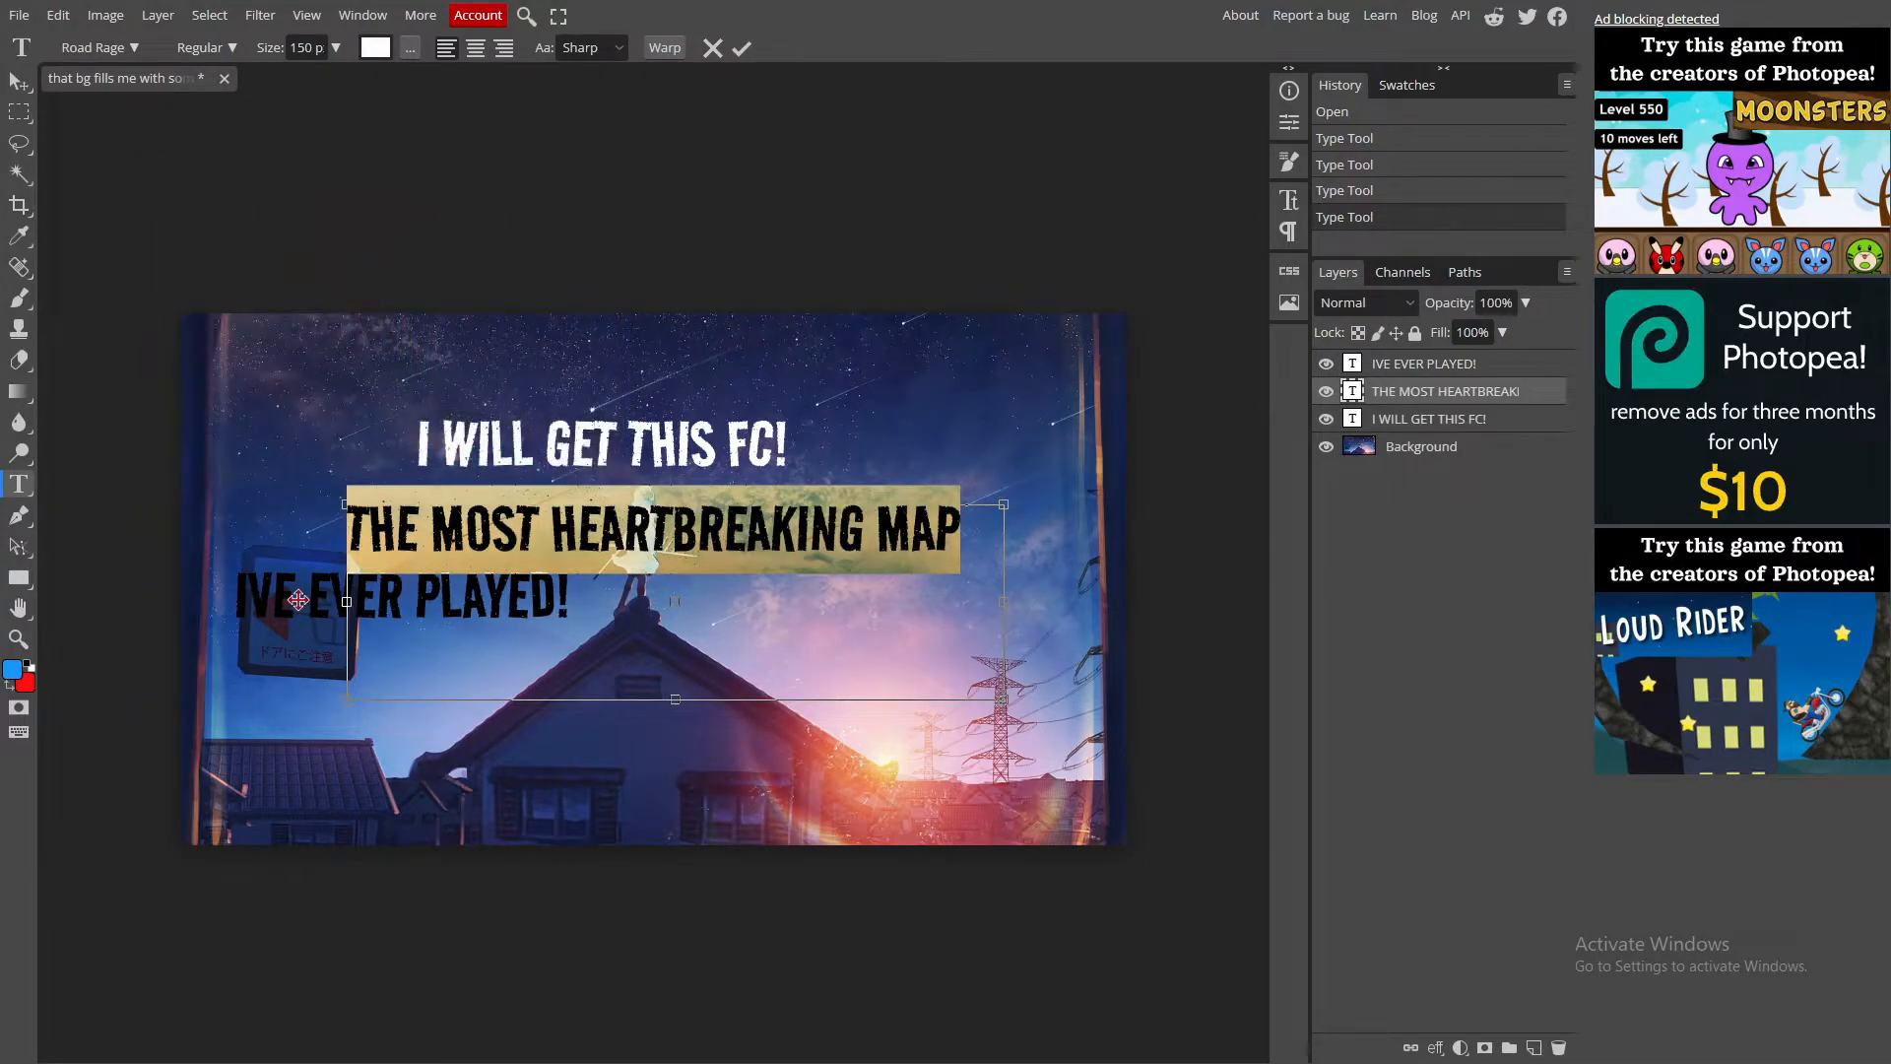
Step: Set the colour of the whole "IVE EVER PLAYED!" text to white (ffffff)
double_click(350, 596)
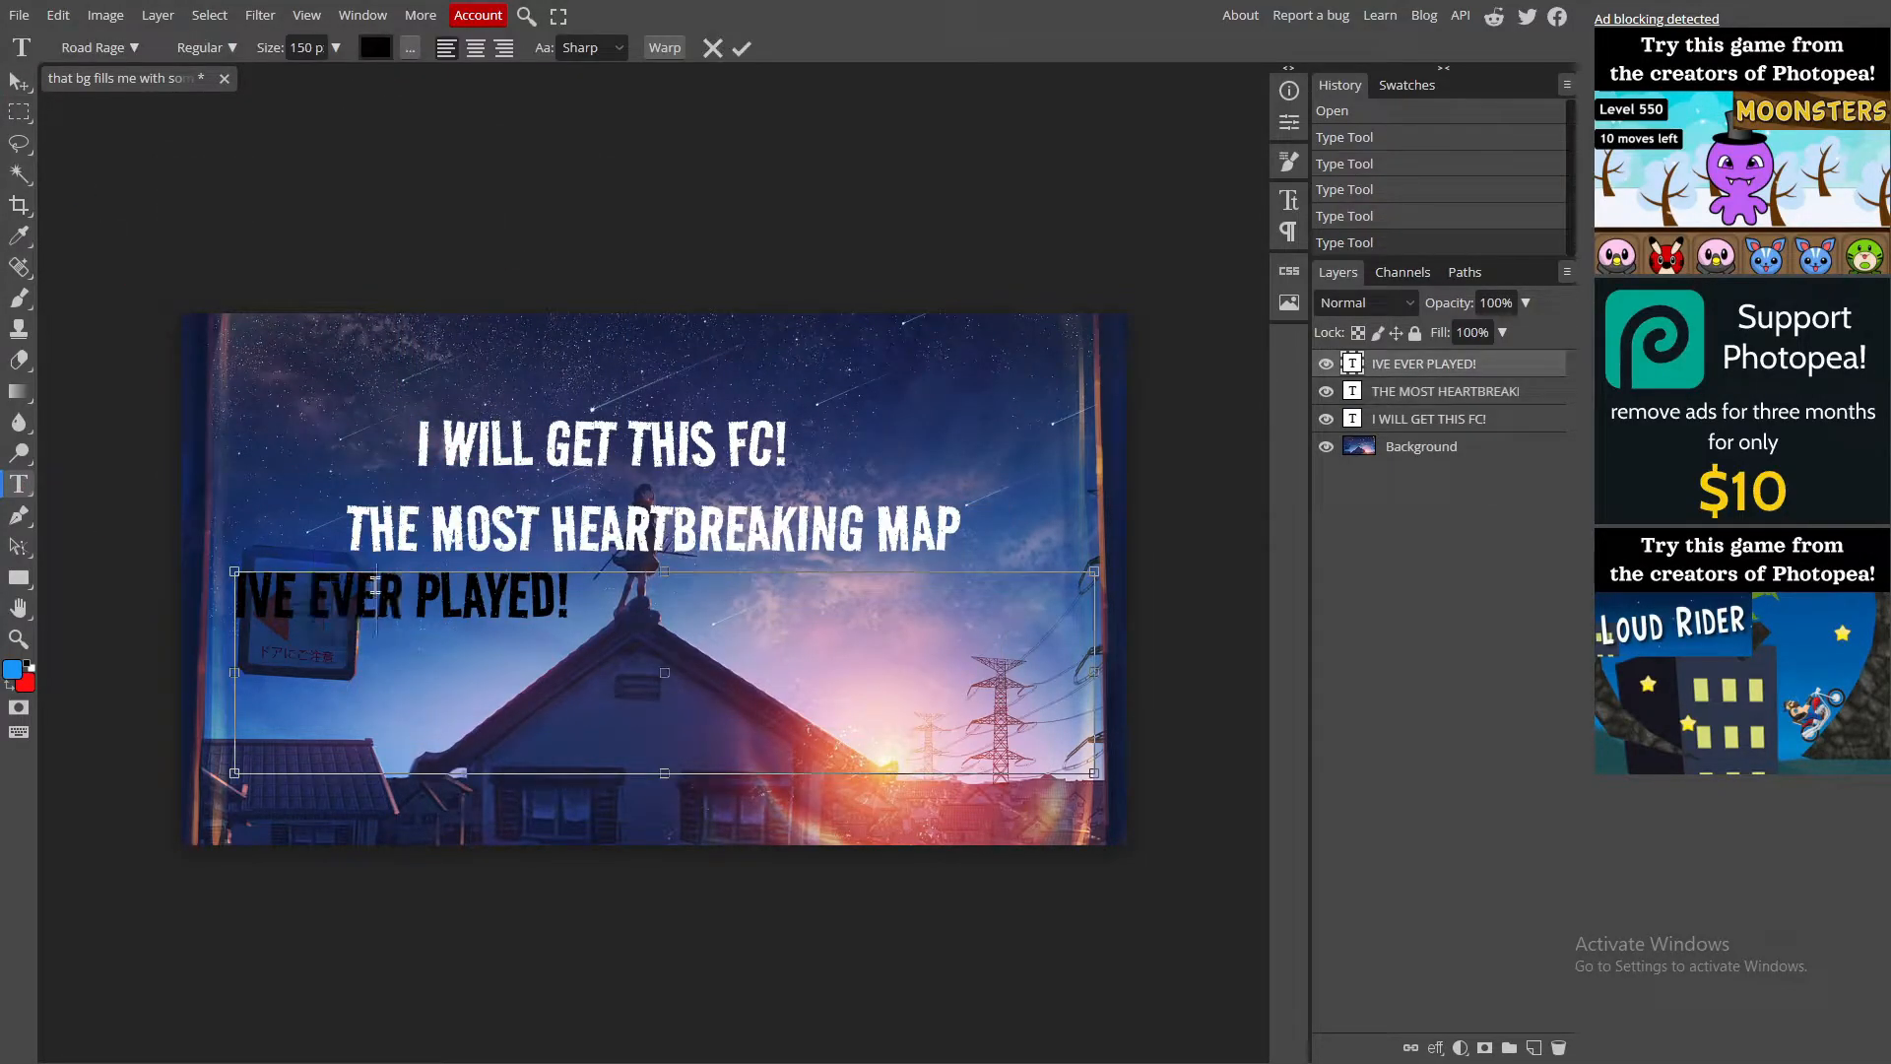
triple_click(394, 596)
left_click(377, 54)
left_click(161, 193)
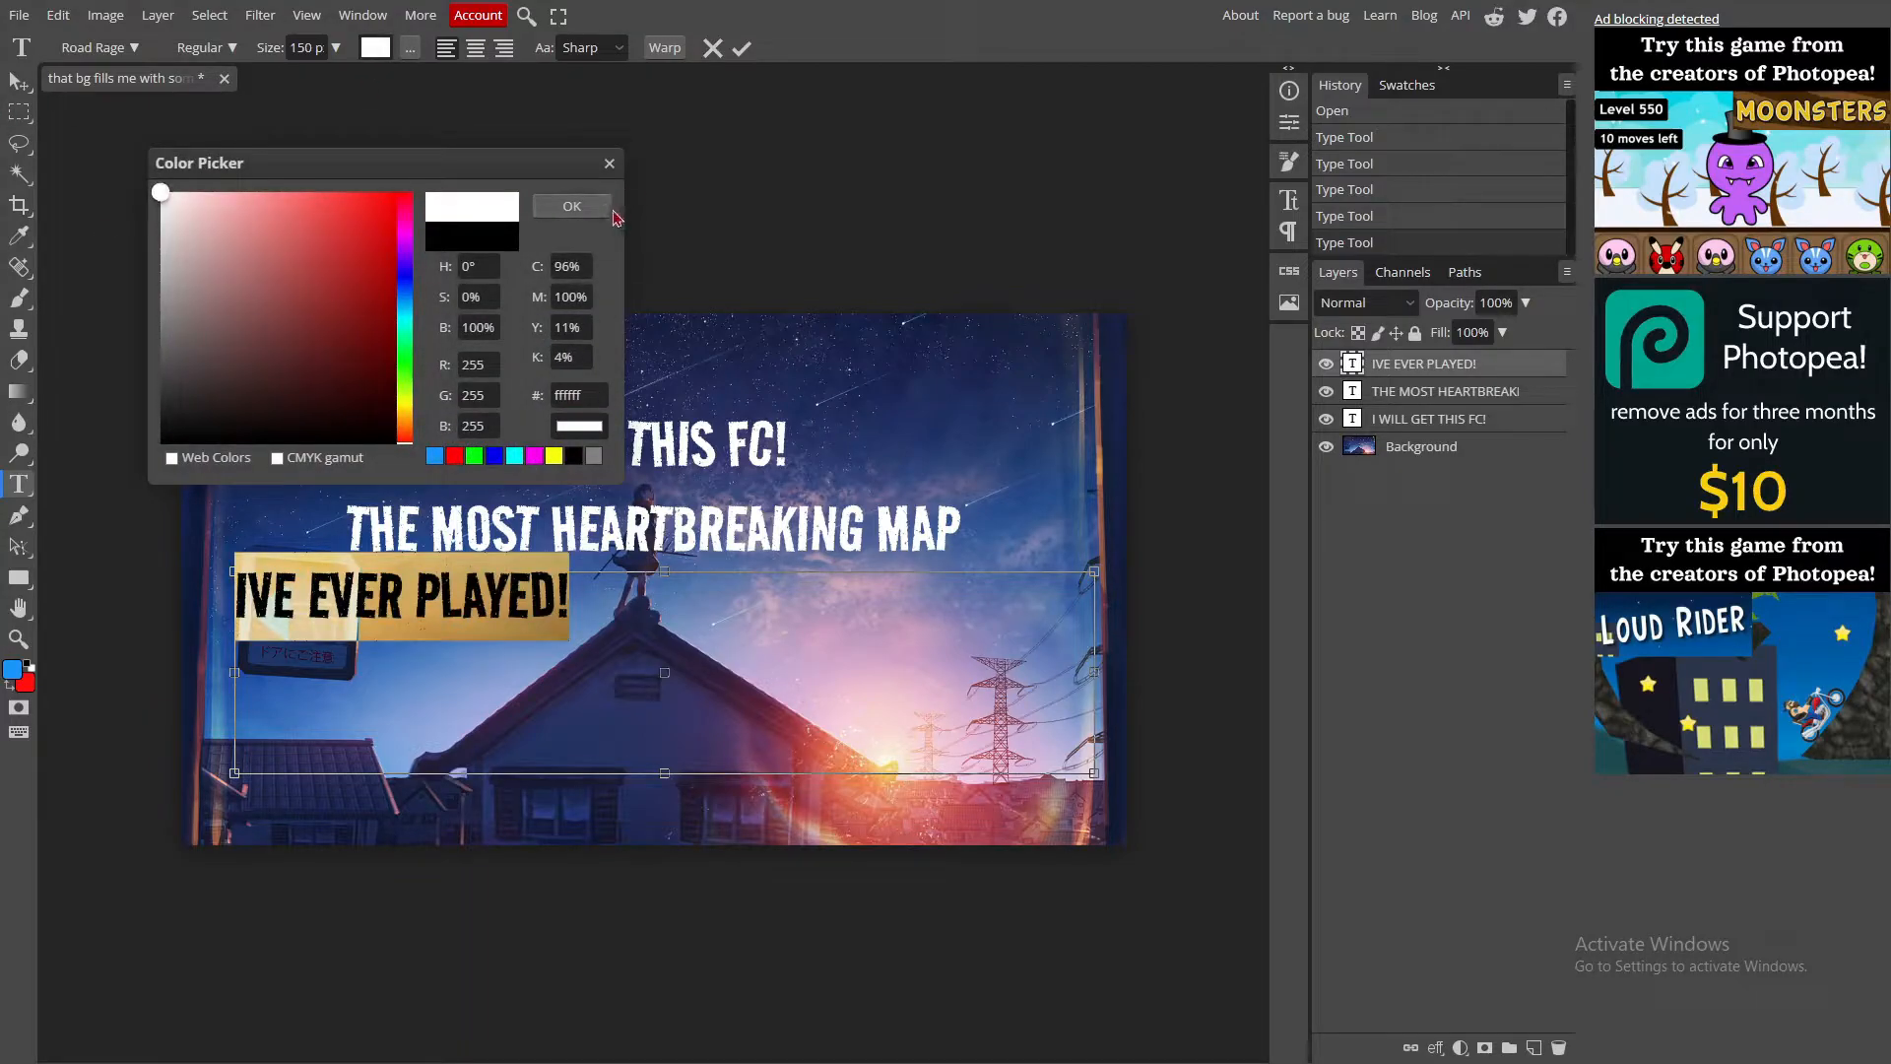
left_click(572, 206)
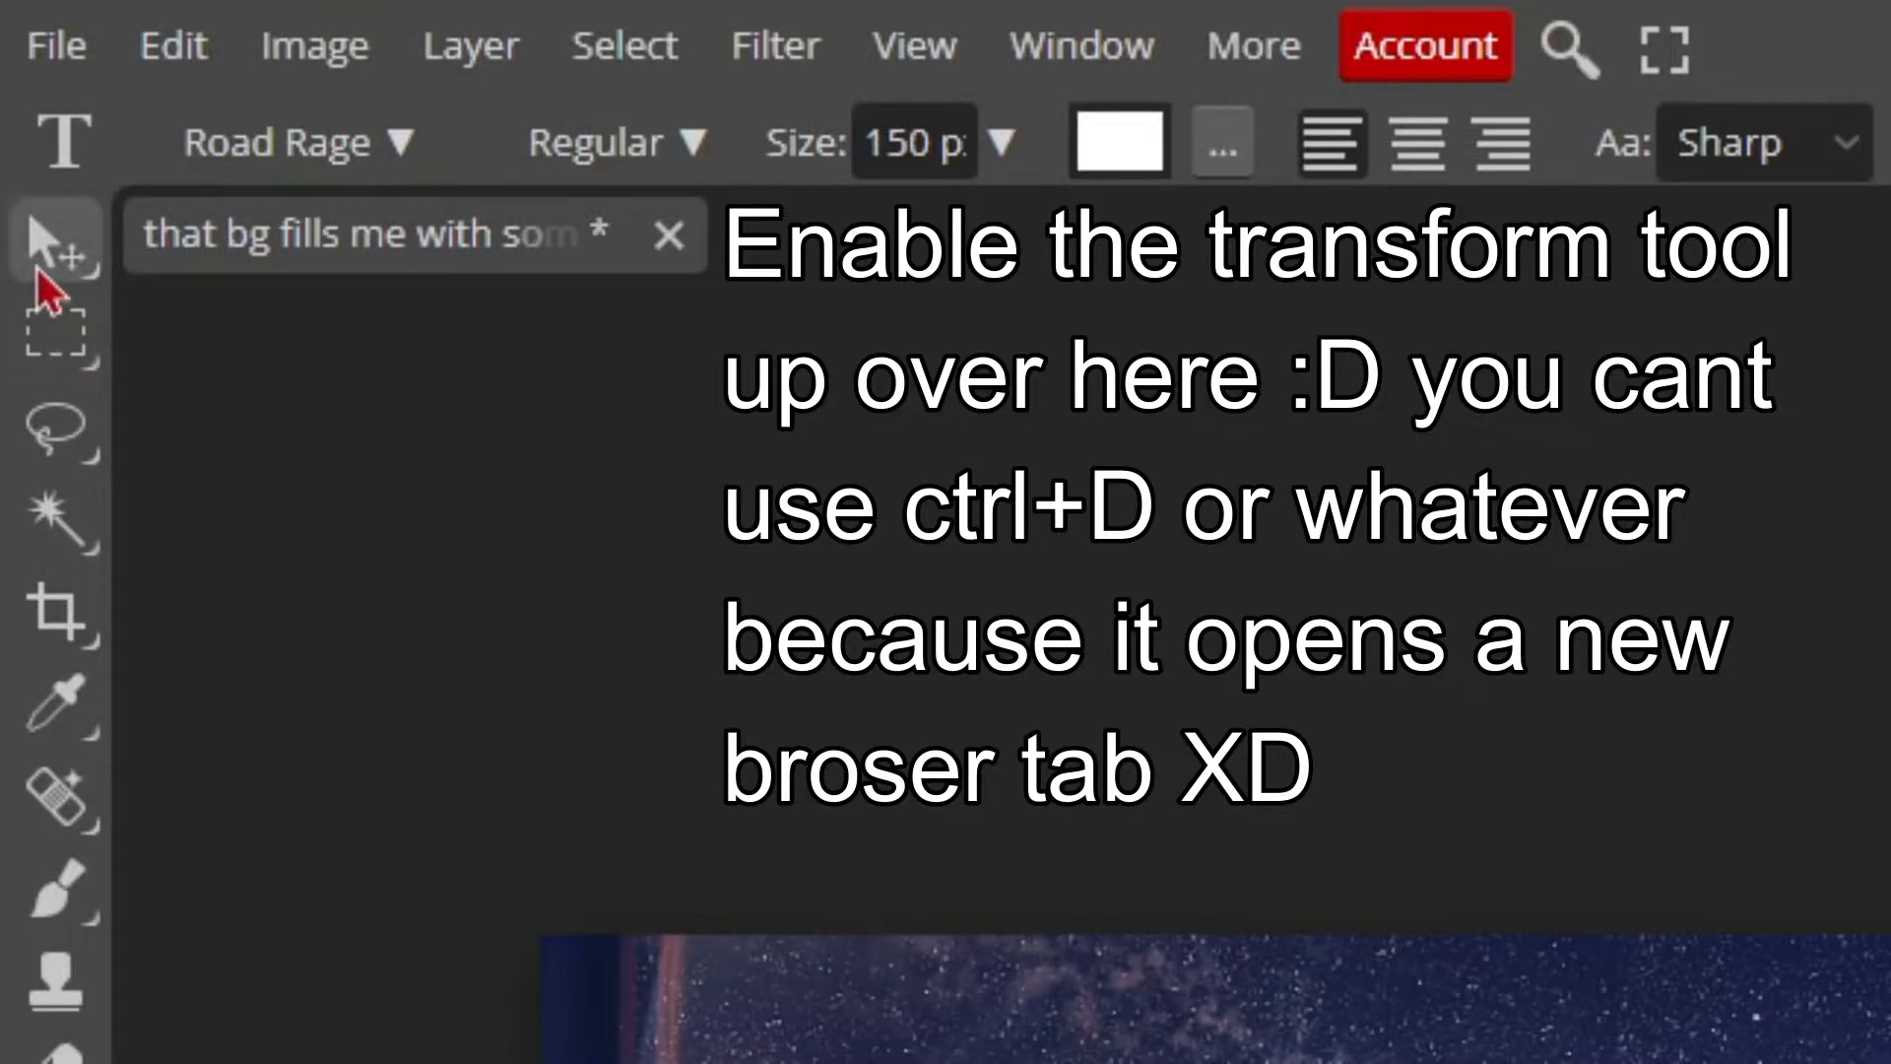
Step: Enable transform controls for the Move tool and move "IVE EVER PLAYED!" down over the house roof, below the other lines
left_click(18, 85)
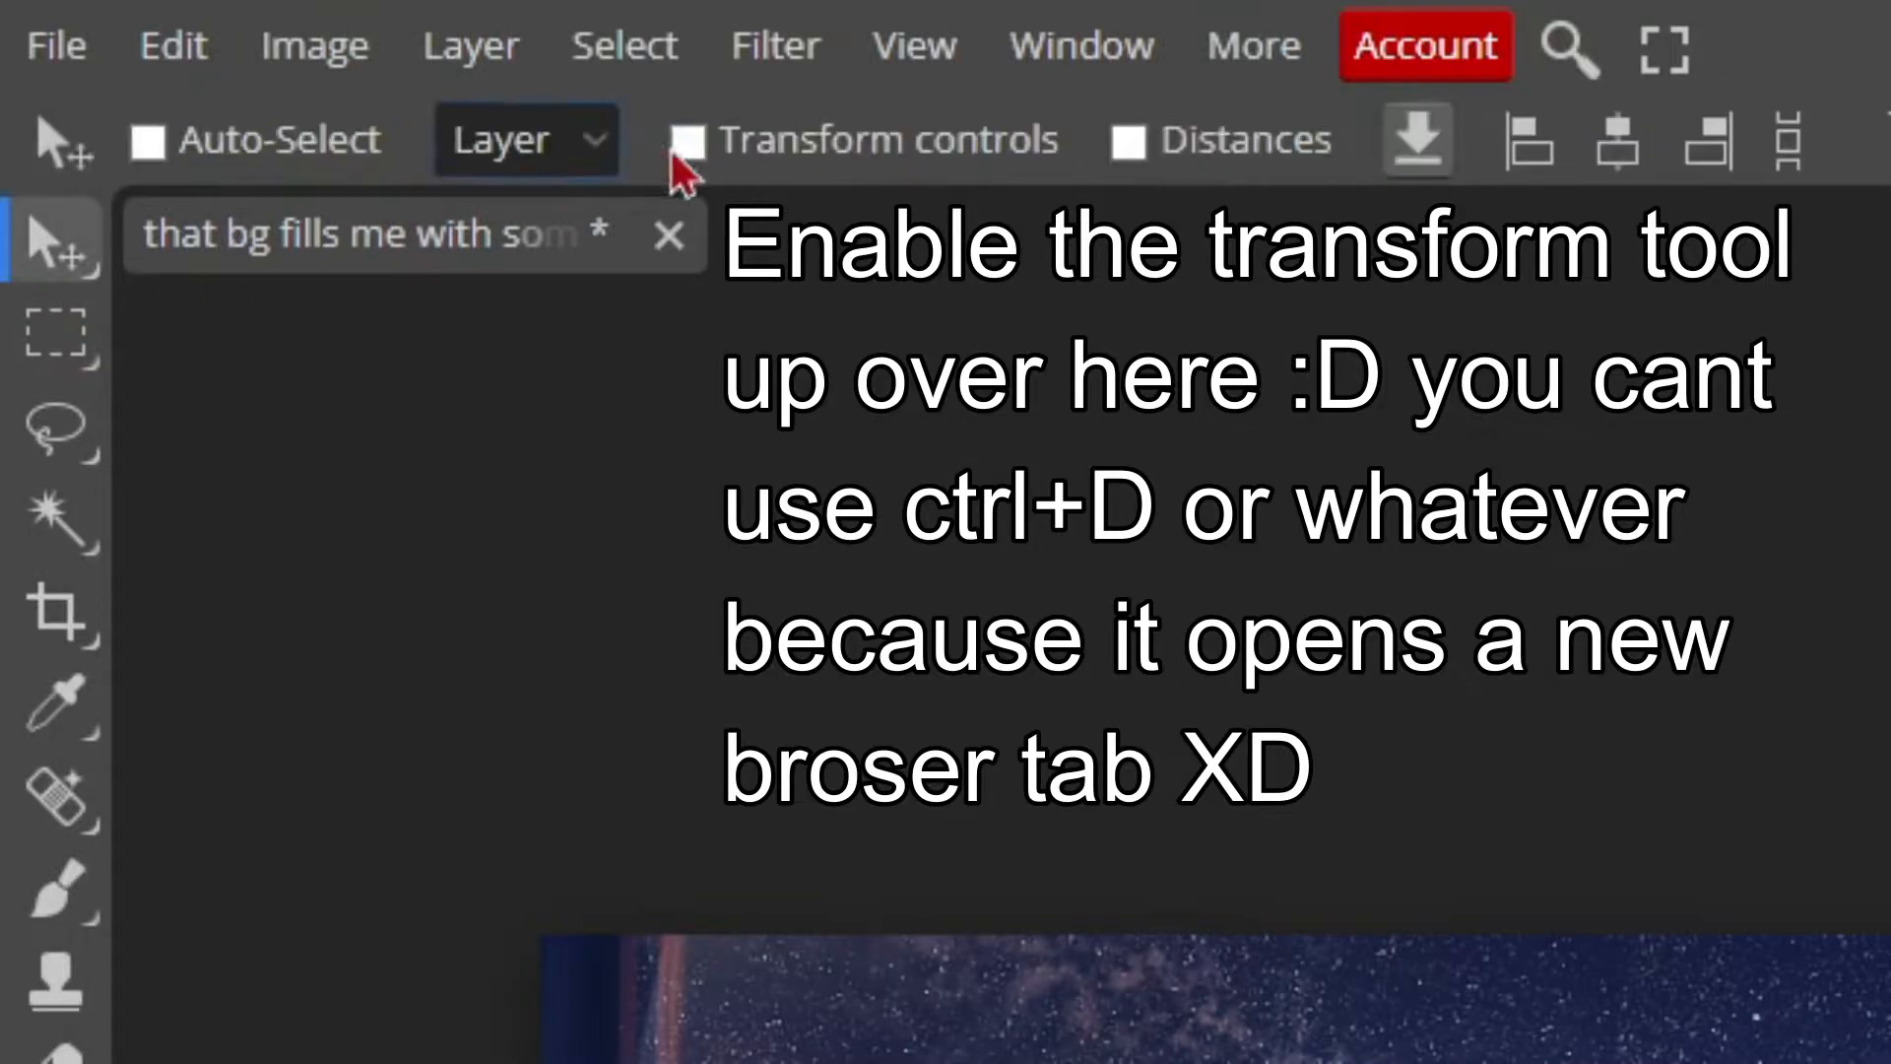
left_click(232, 49)
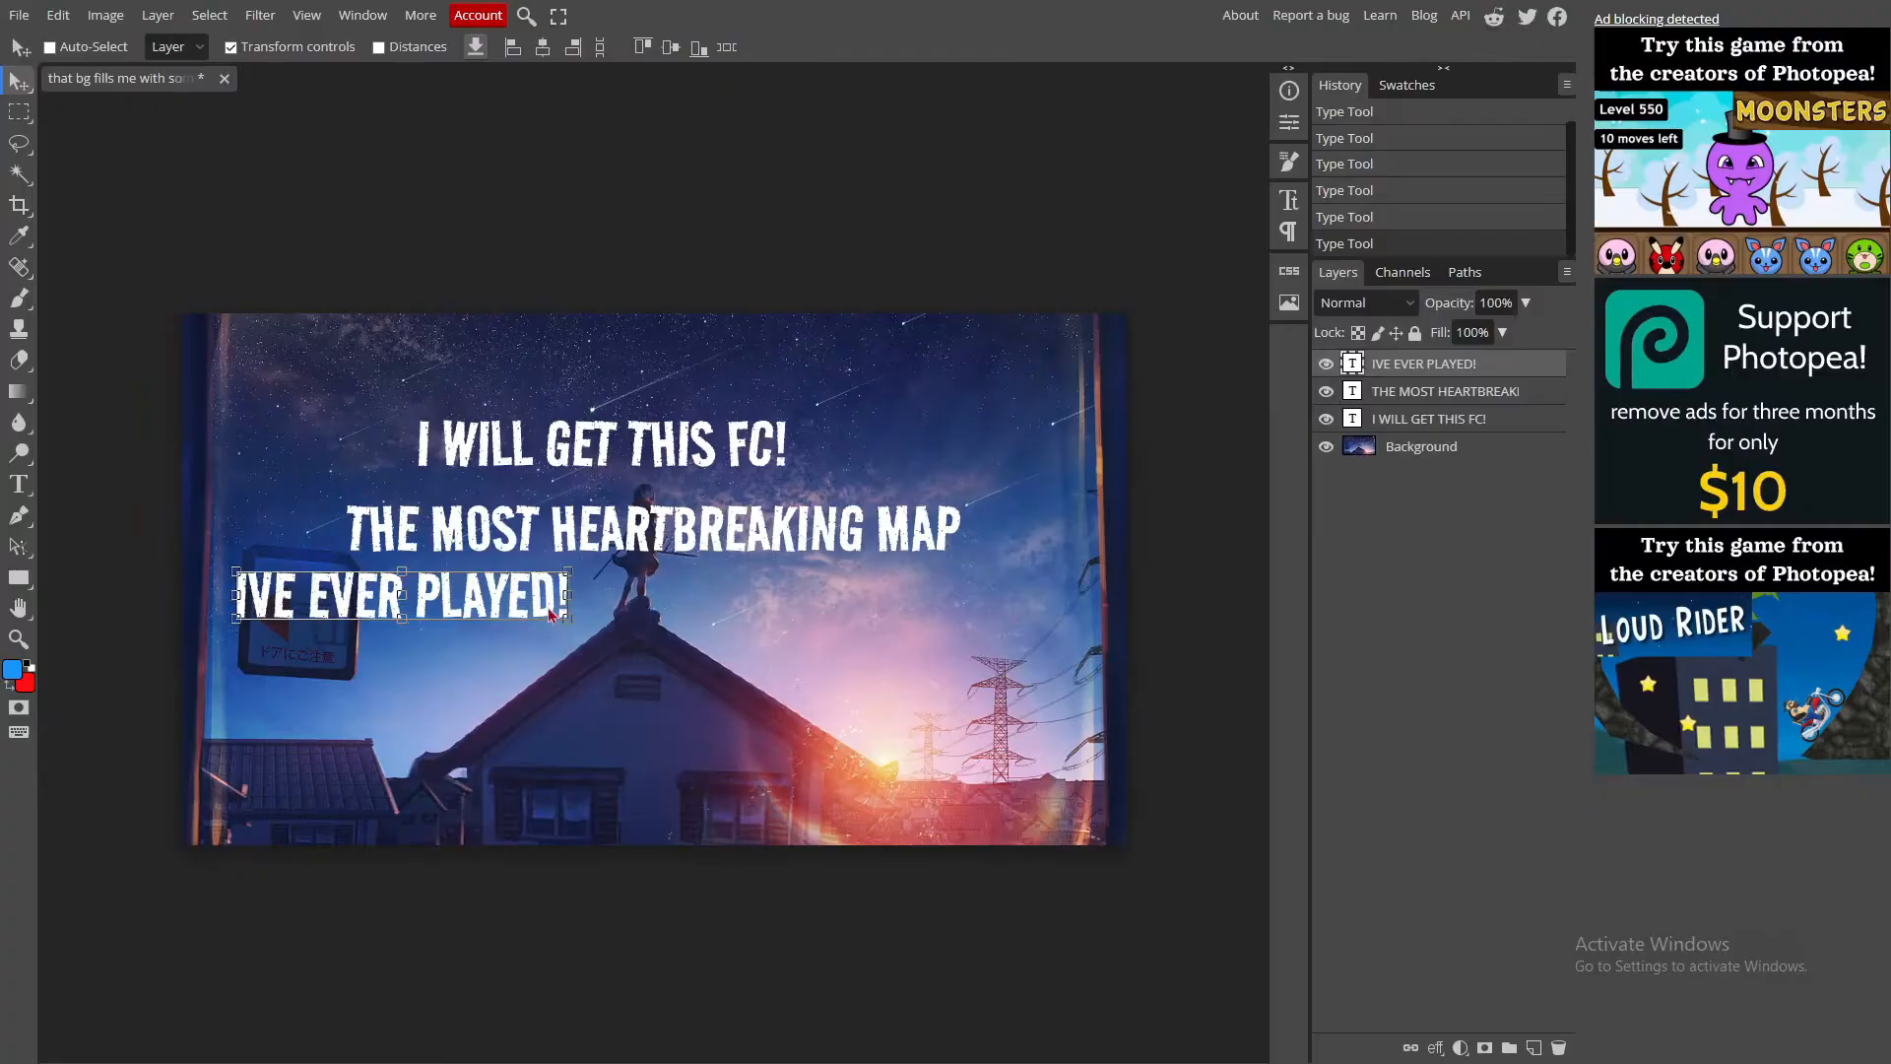
left_click_drag(552, 610, 727, 731)
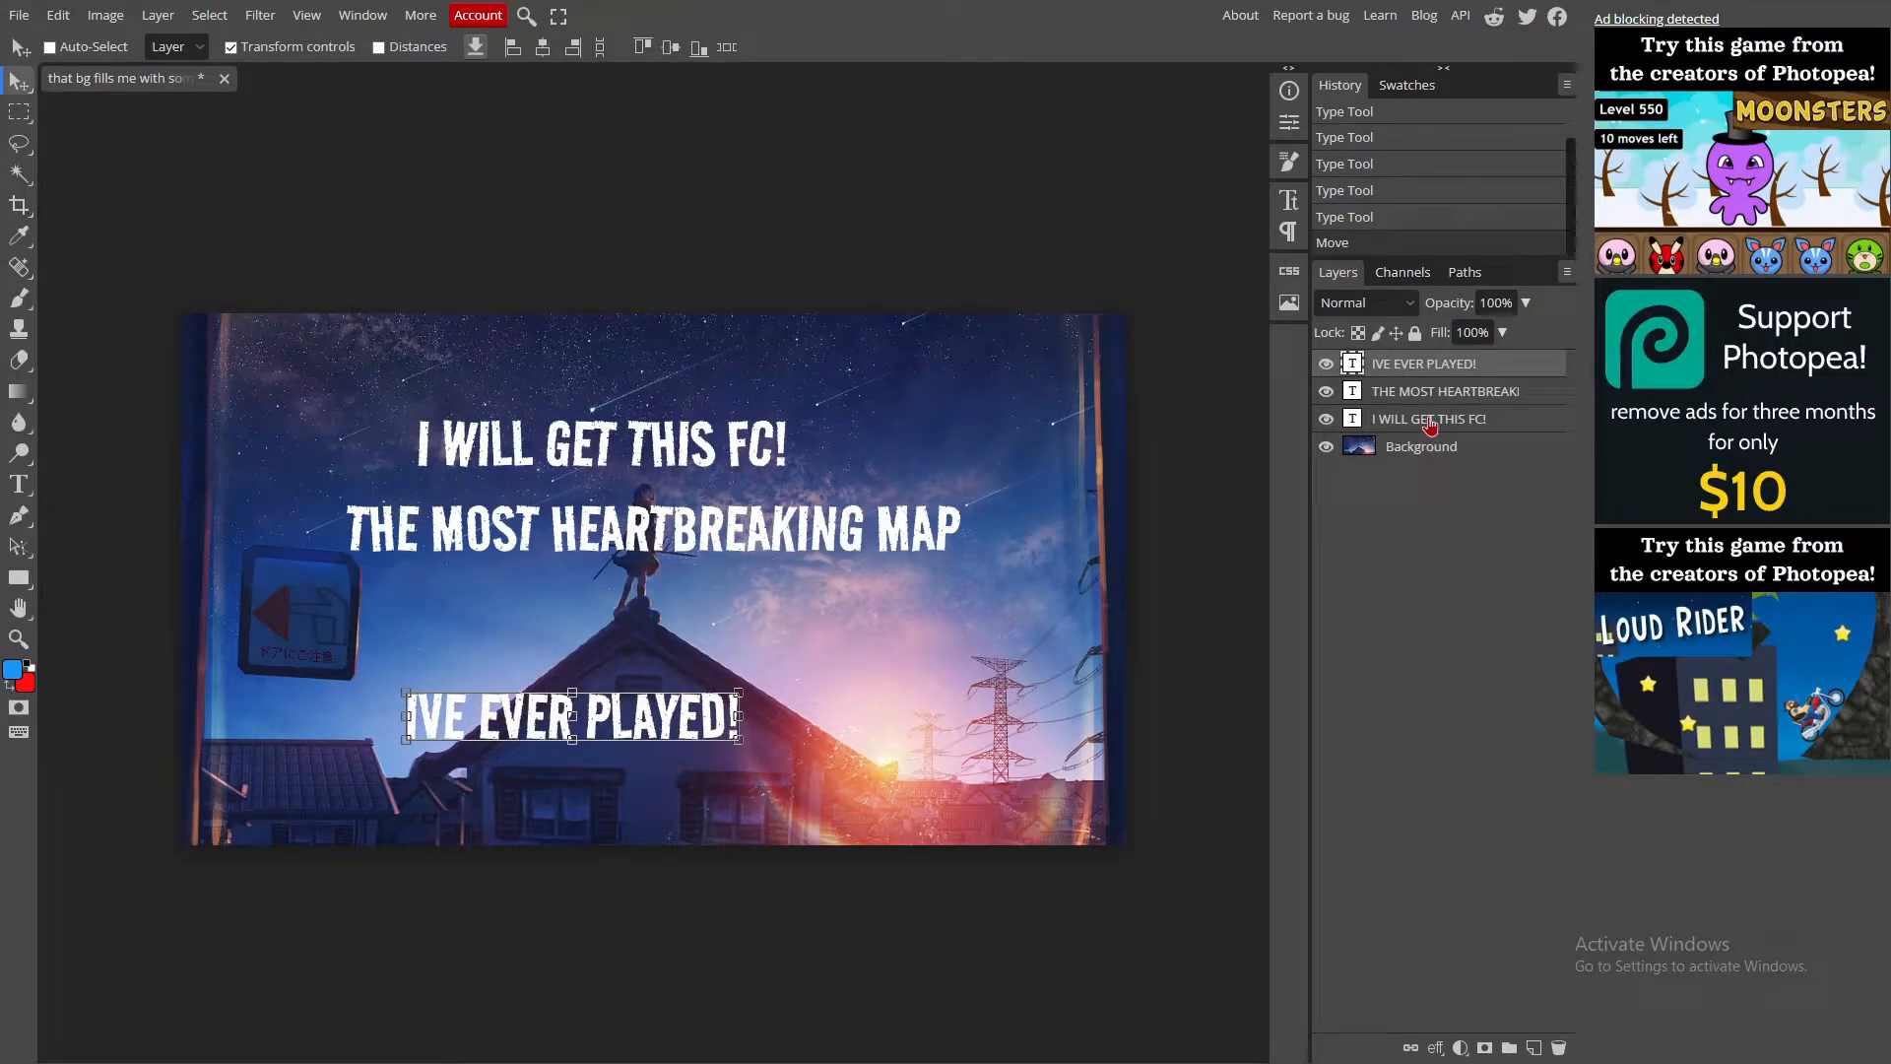
Step: Enlarge the "I WILL GET THIS FC!" text across the upper part of the image and turn the transform controls off
left_click(1431, 425)
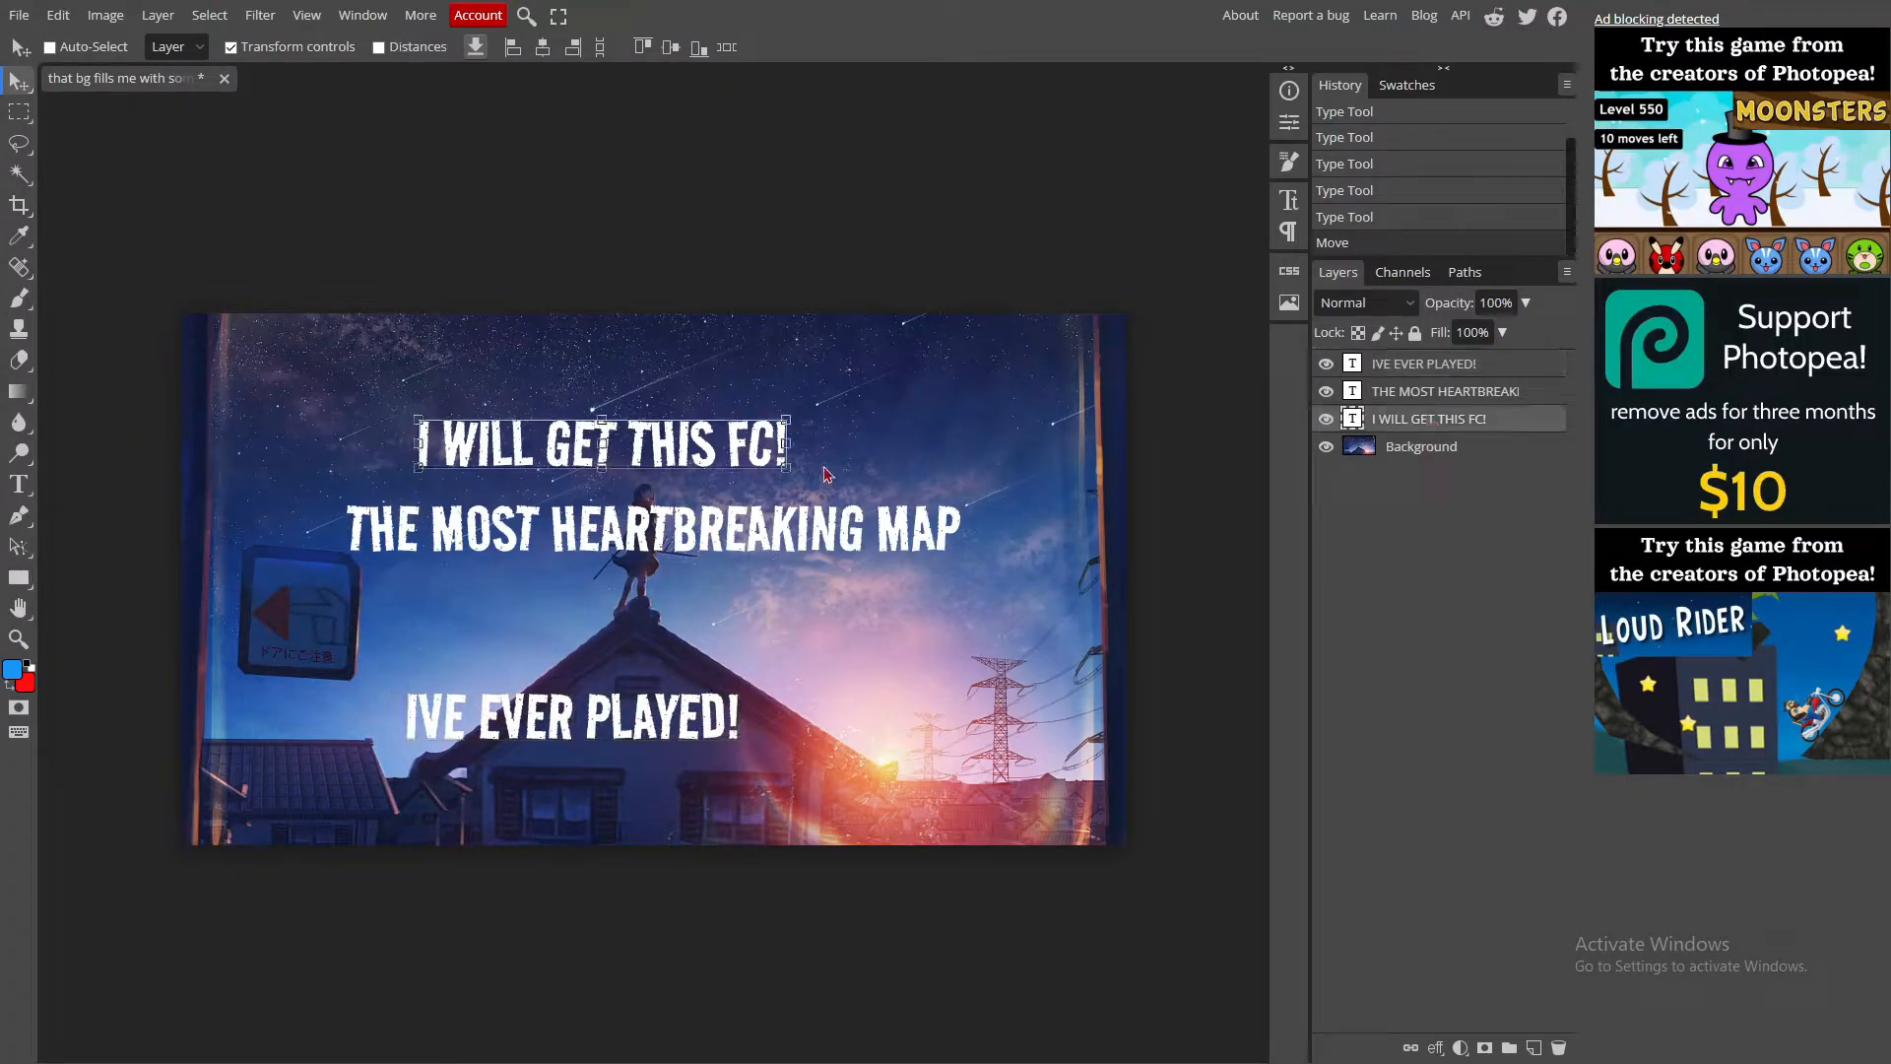
left_click_drag(788, 471, 845, 492)
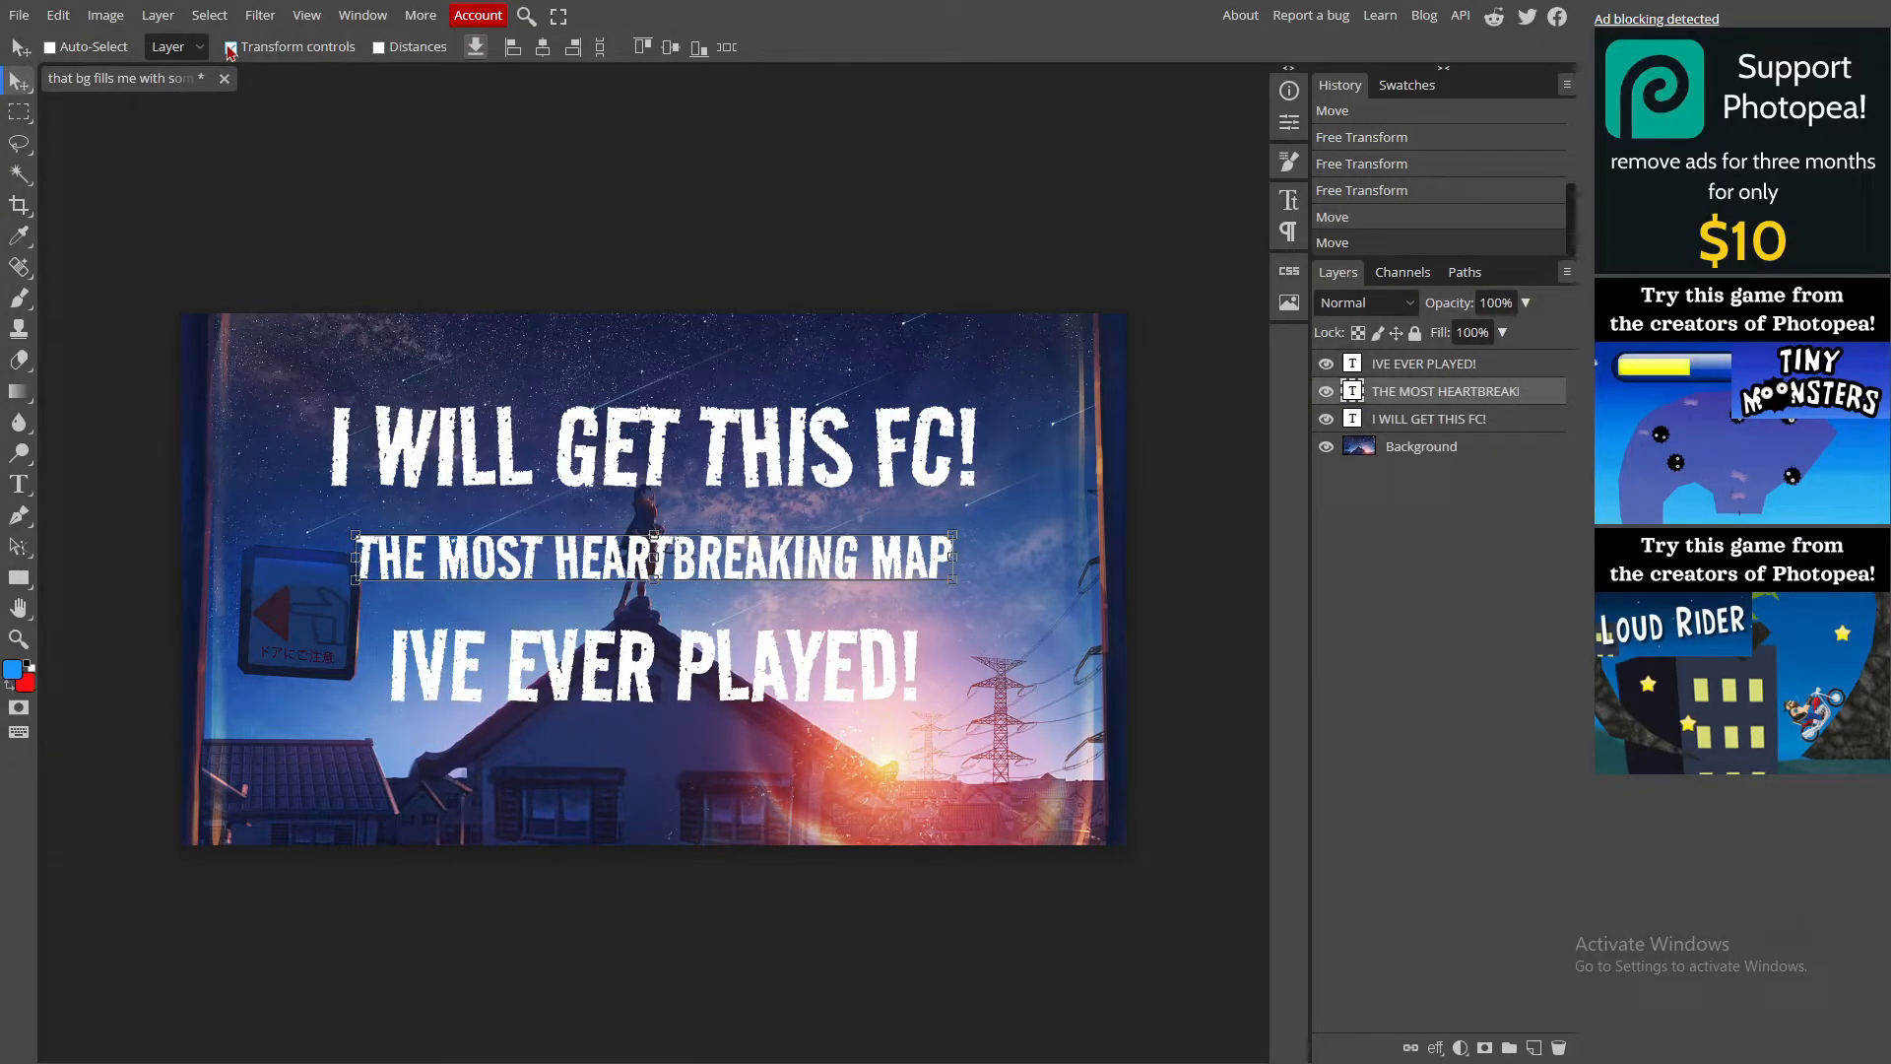
left_click(229, 47)
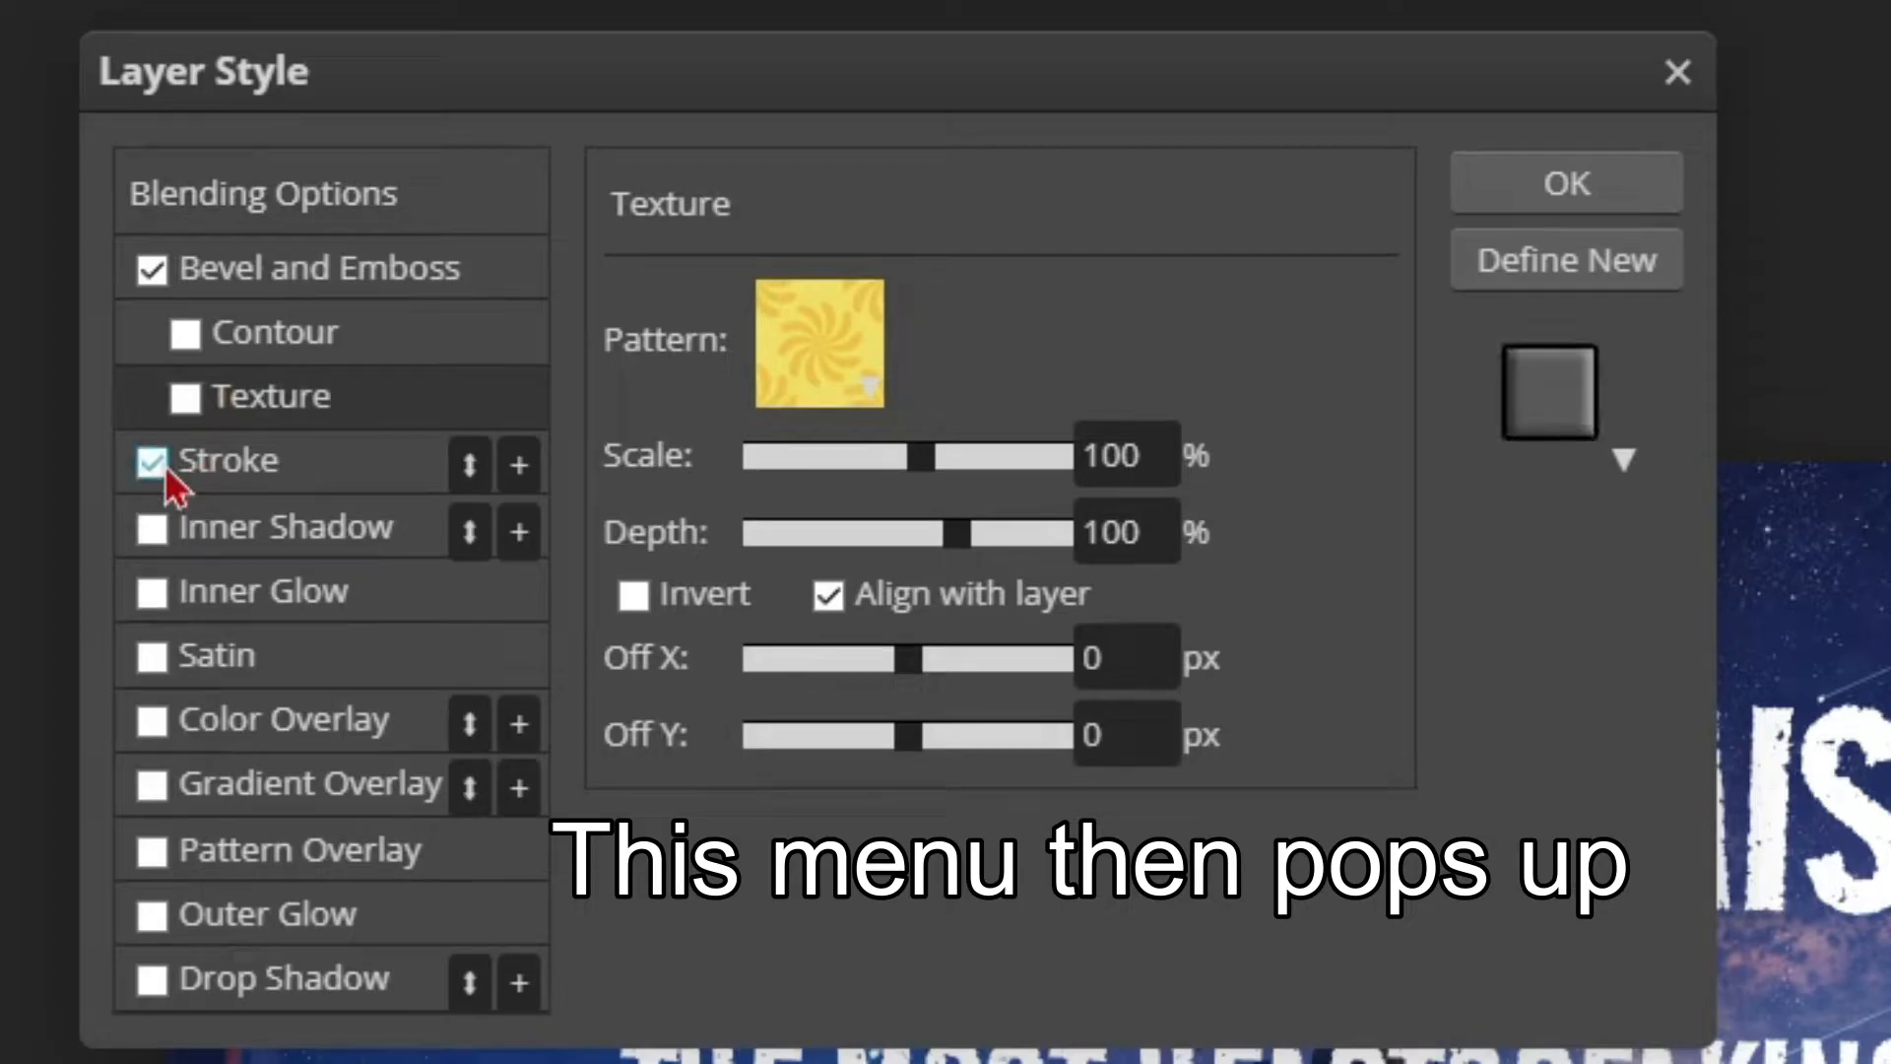
Step: Add a black outside stroke of 25 px to the "IVE EVER PLAYED!" text layer
left_click(268, 483)
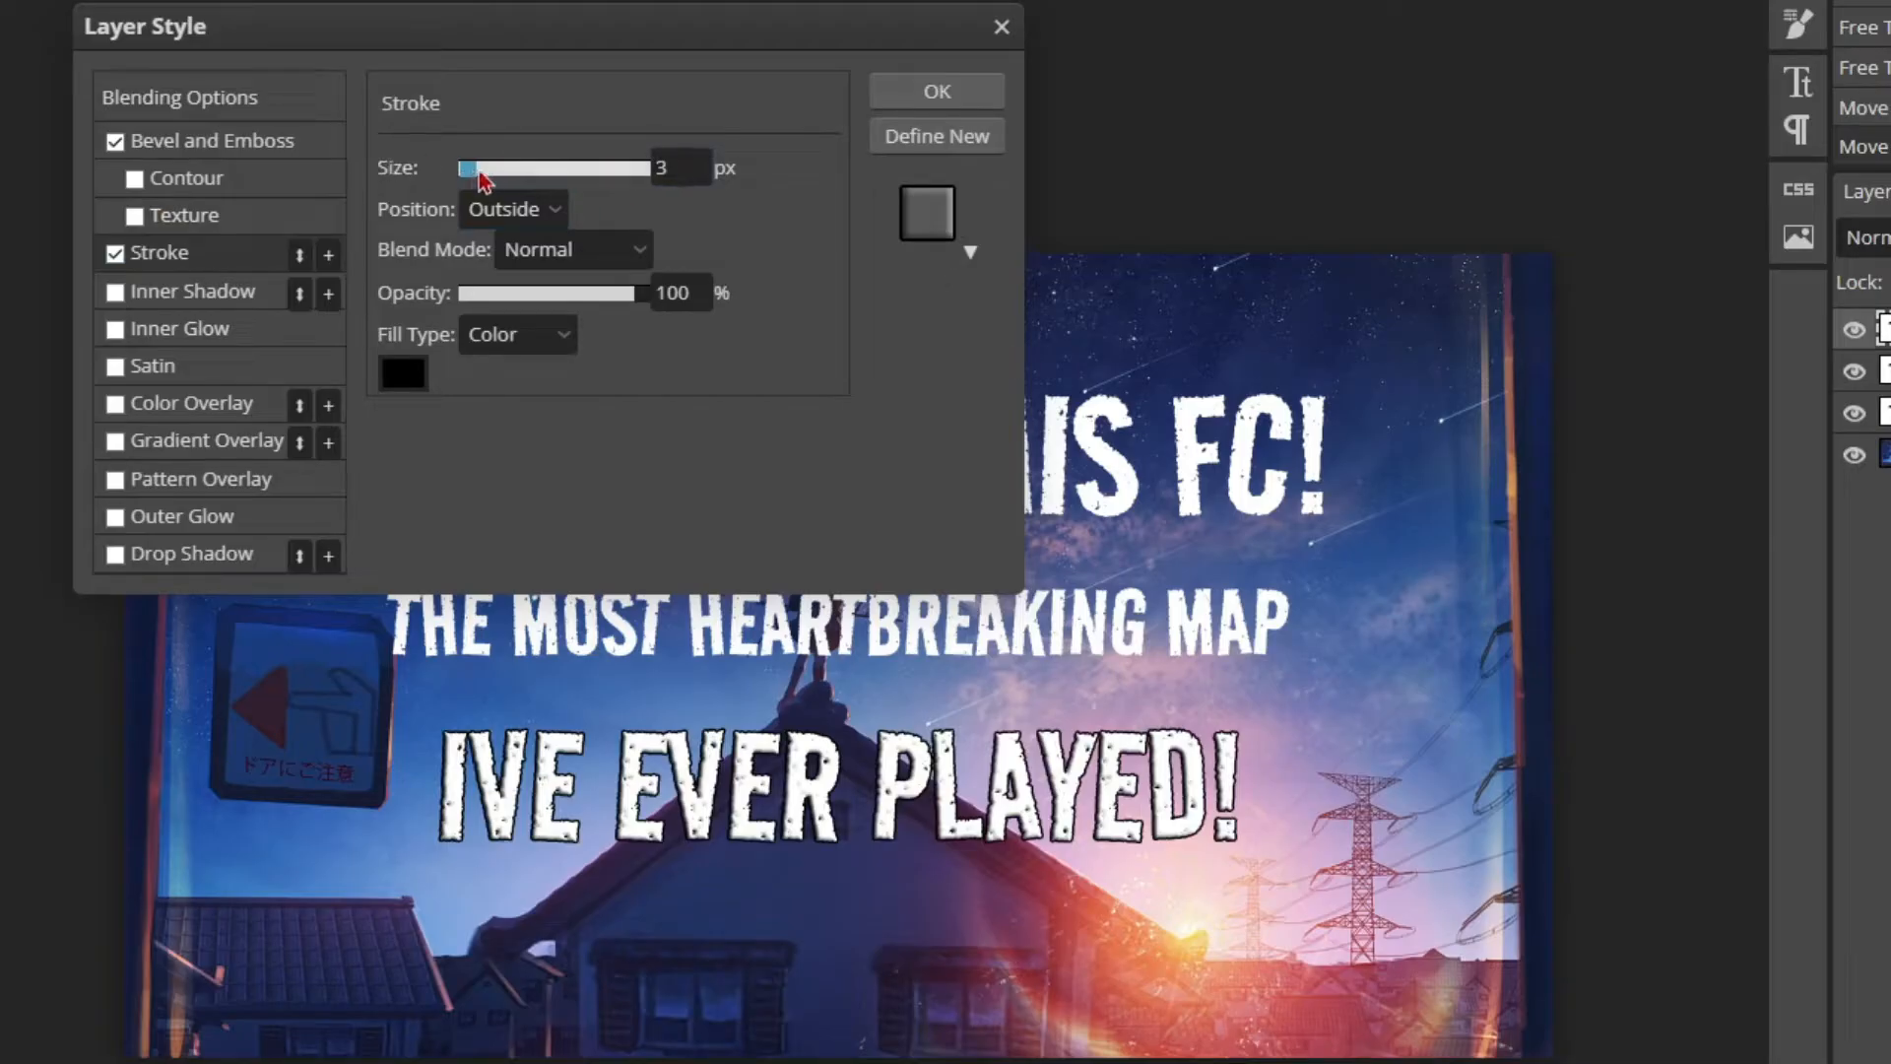
mouse_move(473, 173)
left_mouse_down()
mouse_move(683, 182)
mouse_move(434, 158)
left_mouse_up()
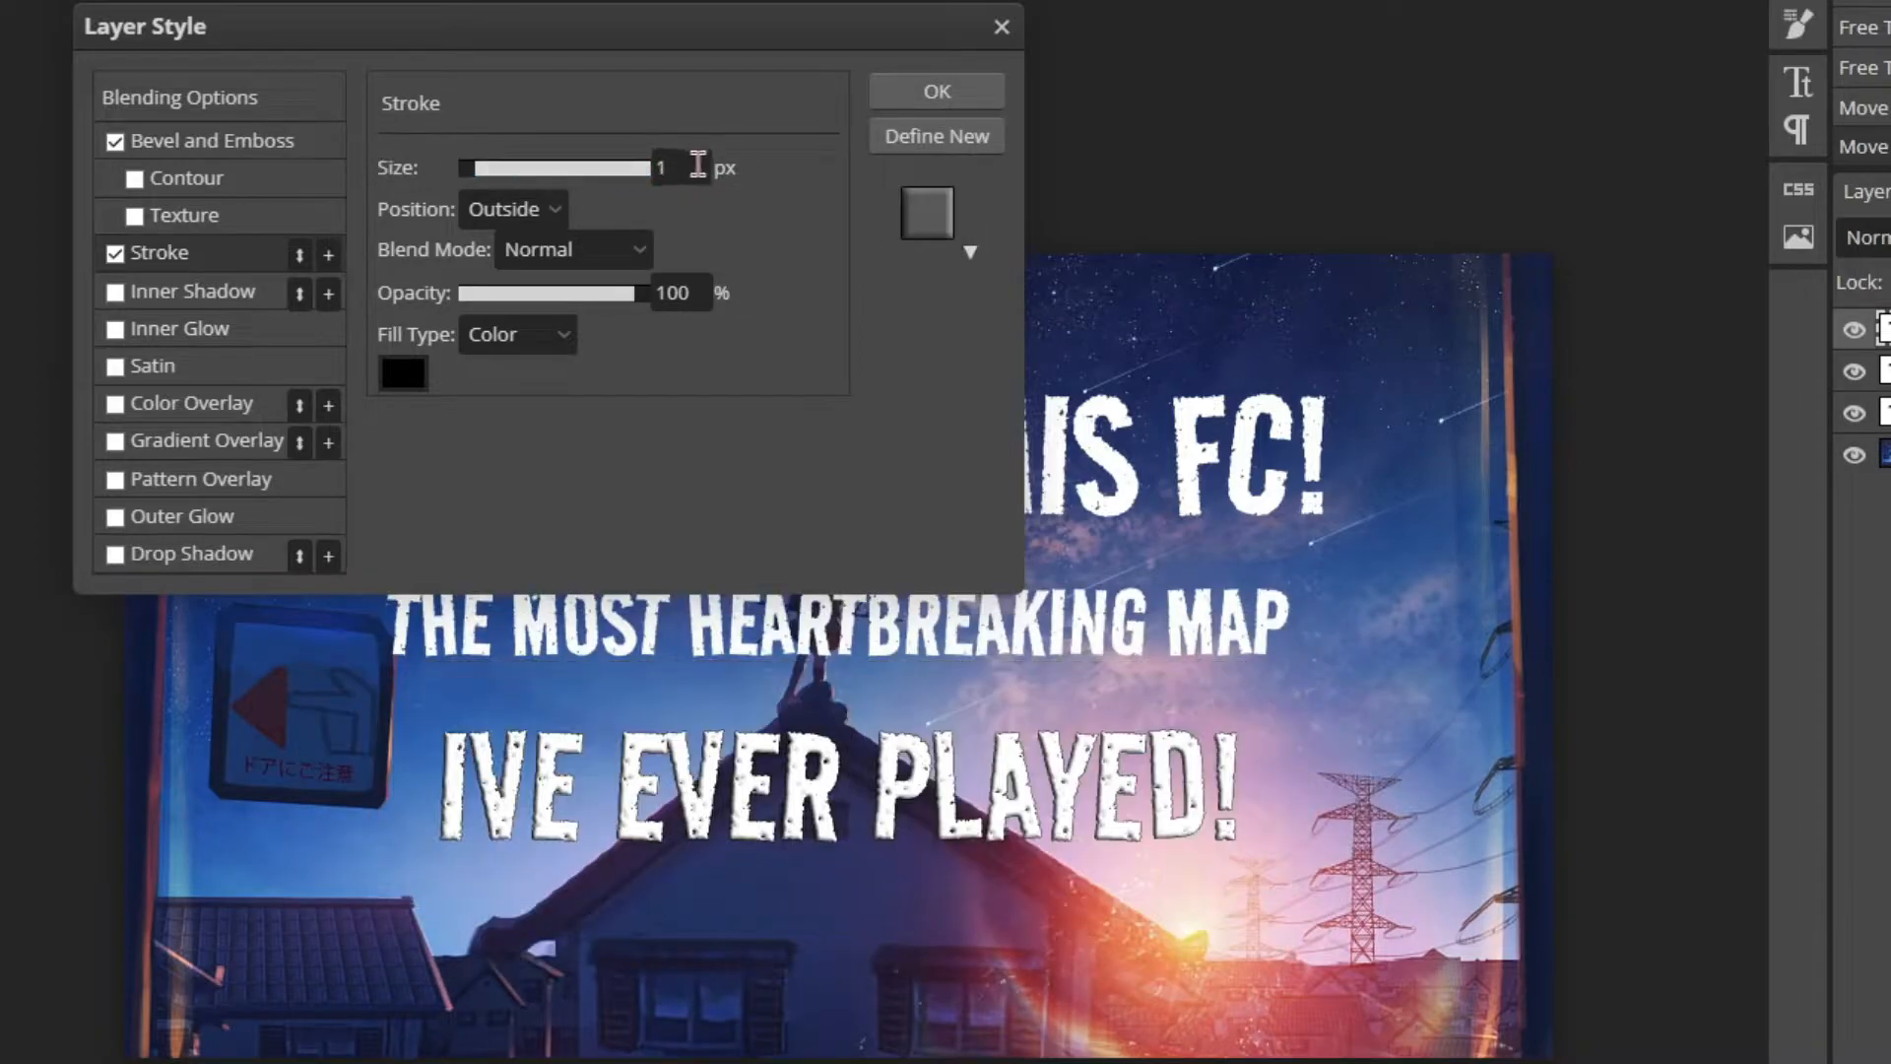
left_click(703, 167)
type("20")
key("Return")
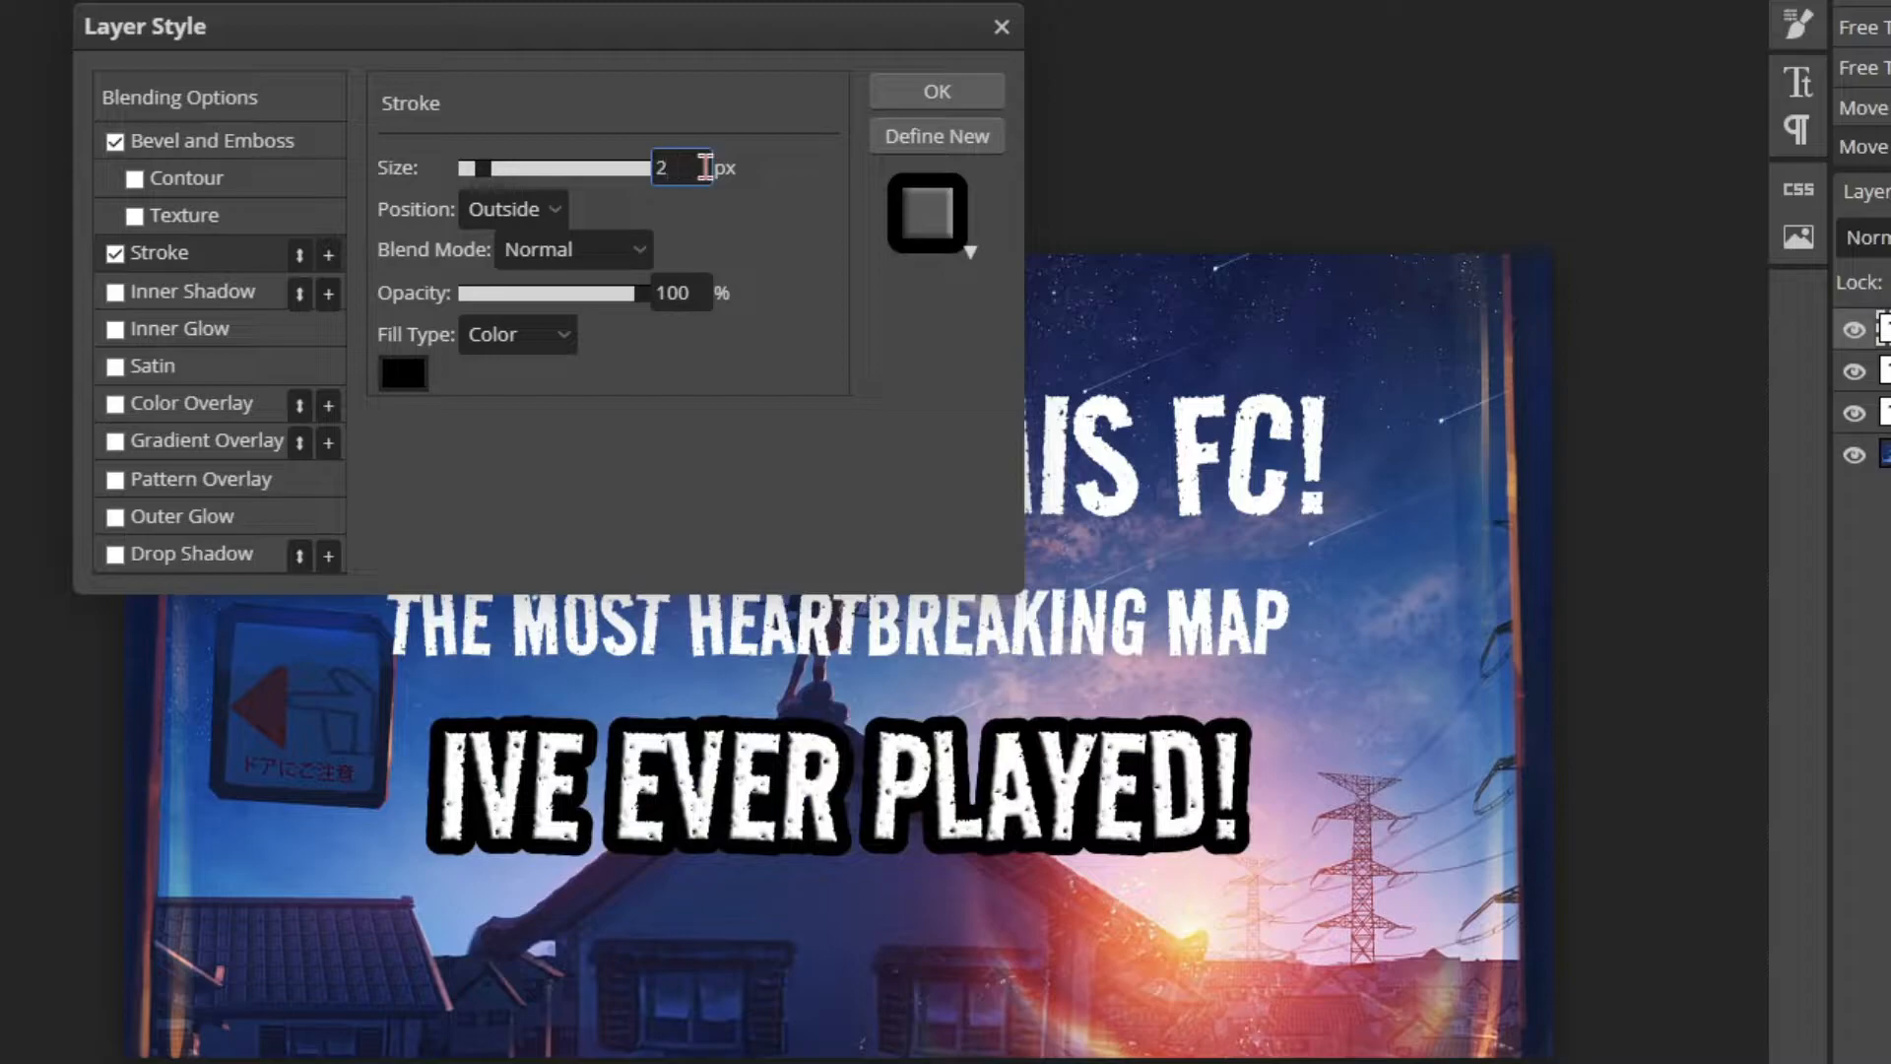
type("5")
left_click(936, 91)
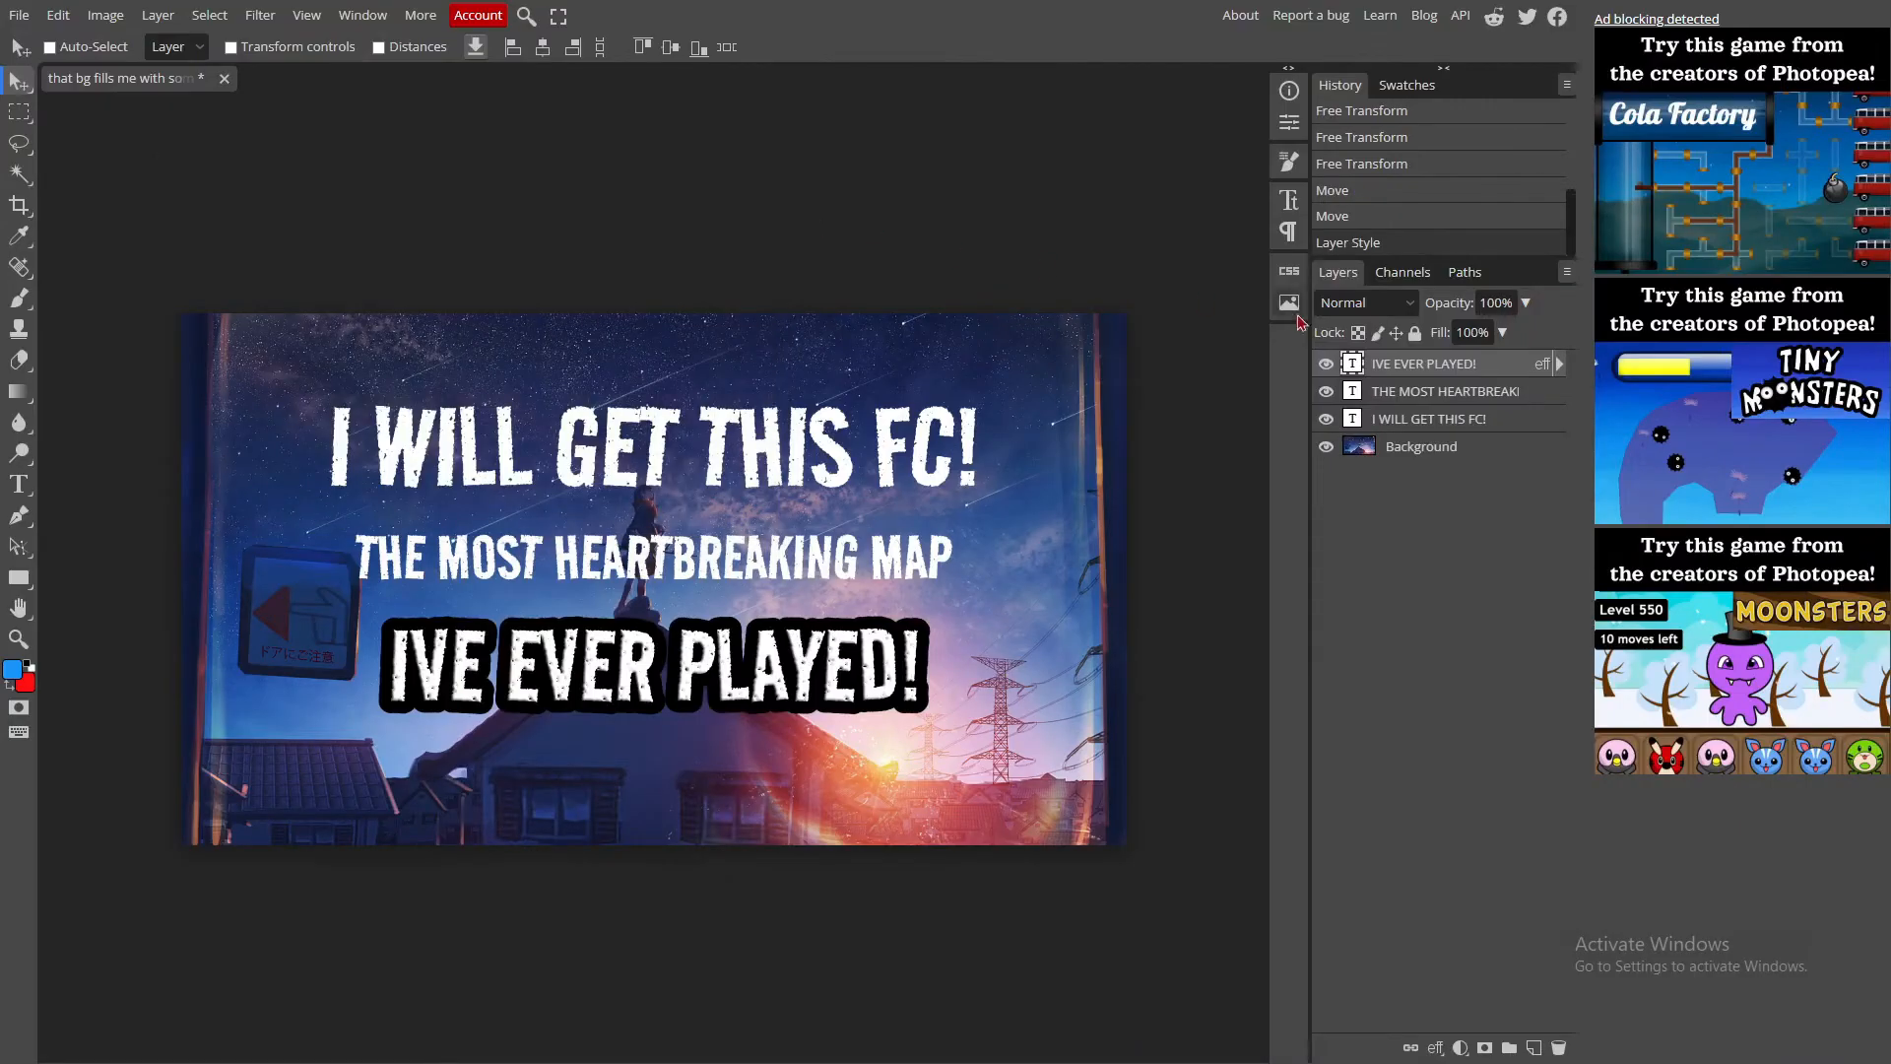
Step: Add a black stroke to the "THE MOST HEARTBREAKING MAP" text layer through its blending options
right_click(1395, 396)
left_click(1400, 403)
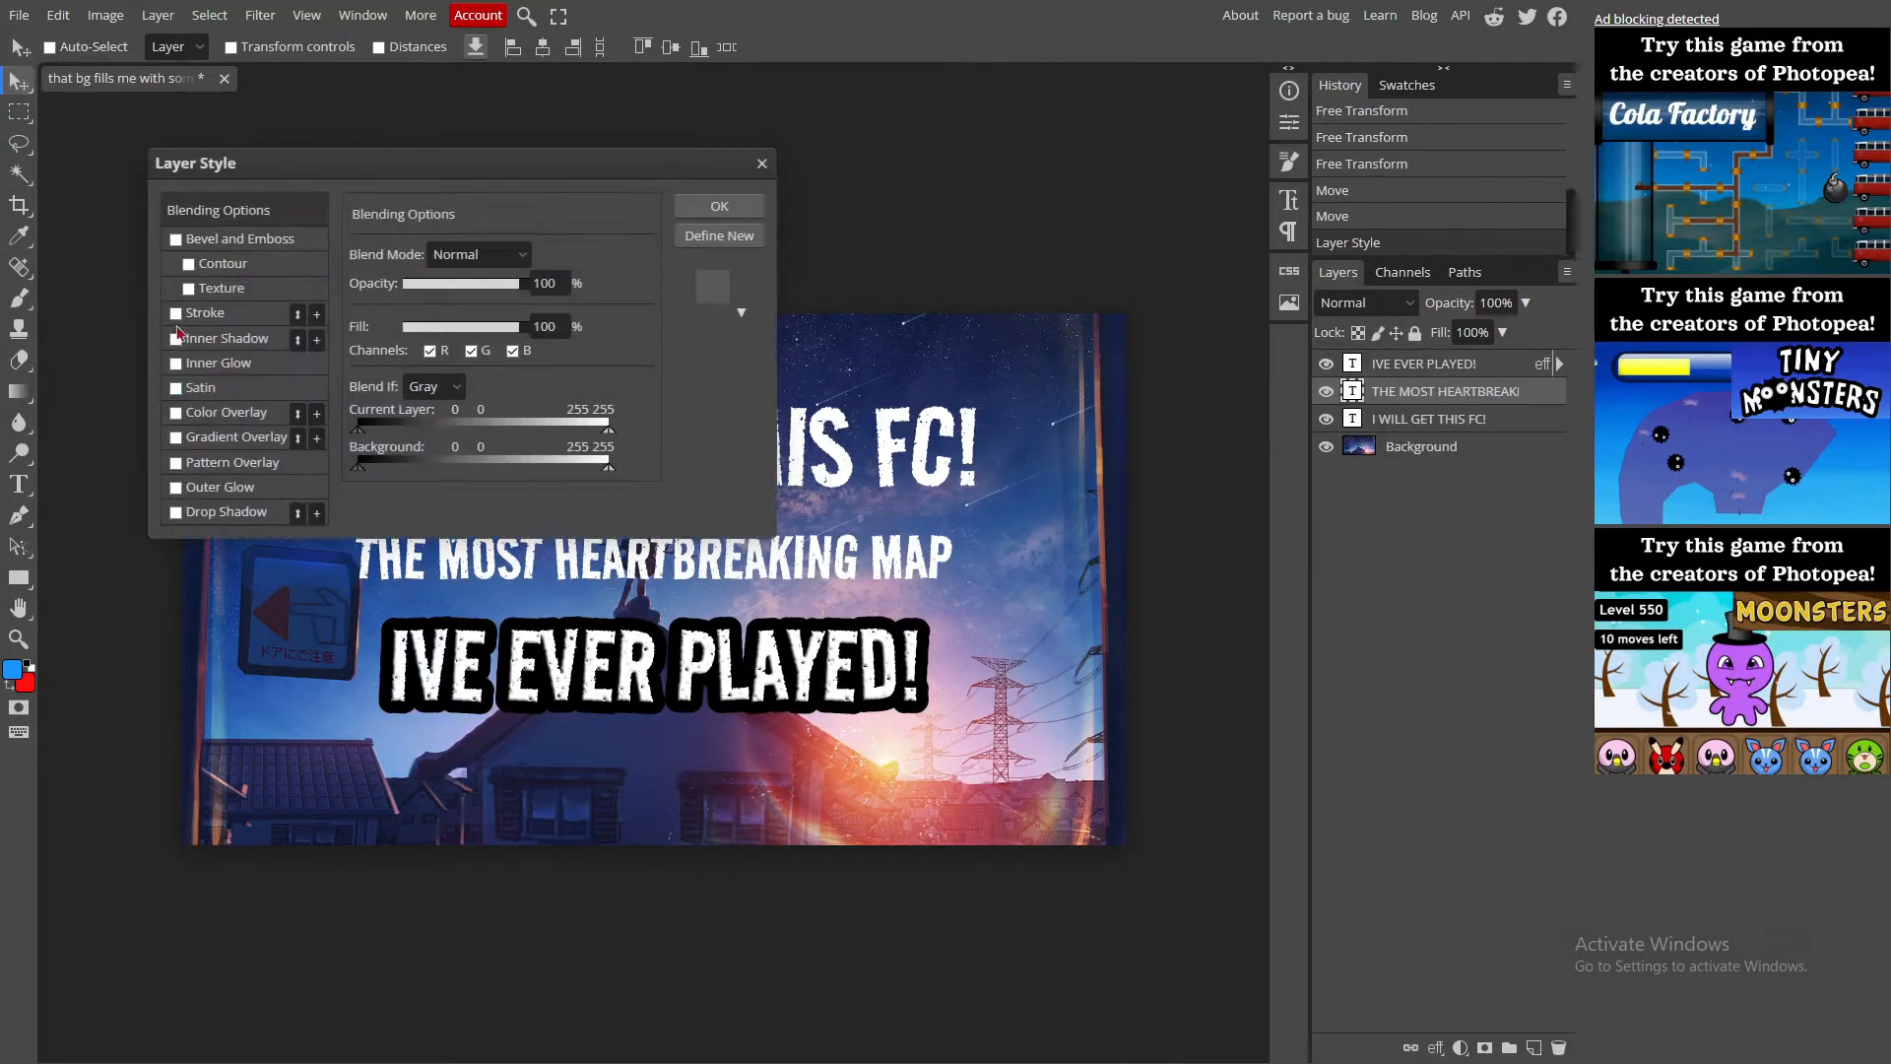
left_click(175, 314)
left_click(719, 206)
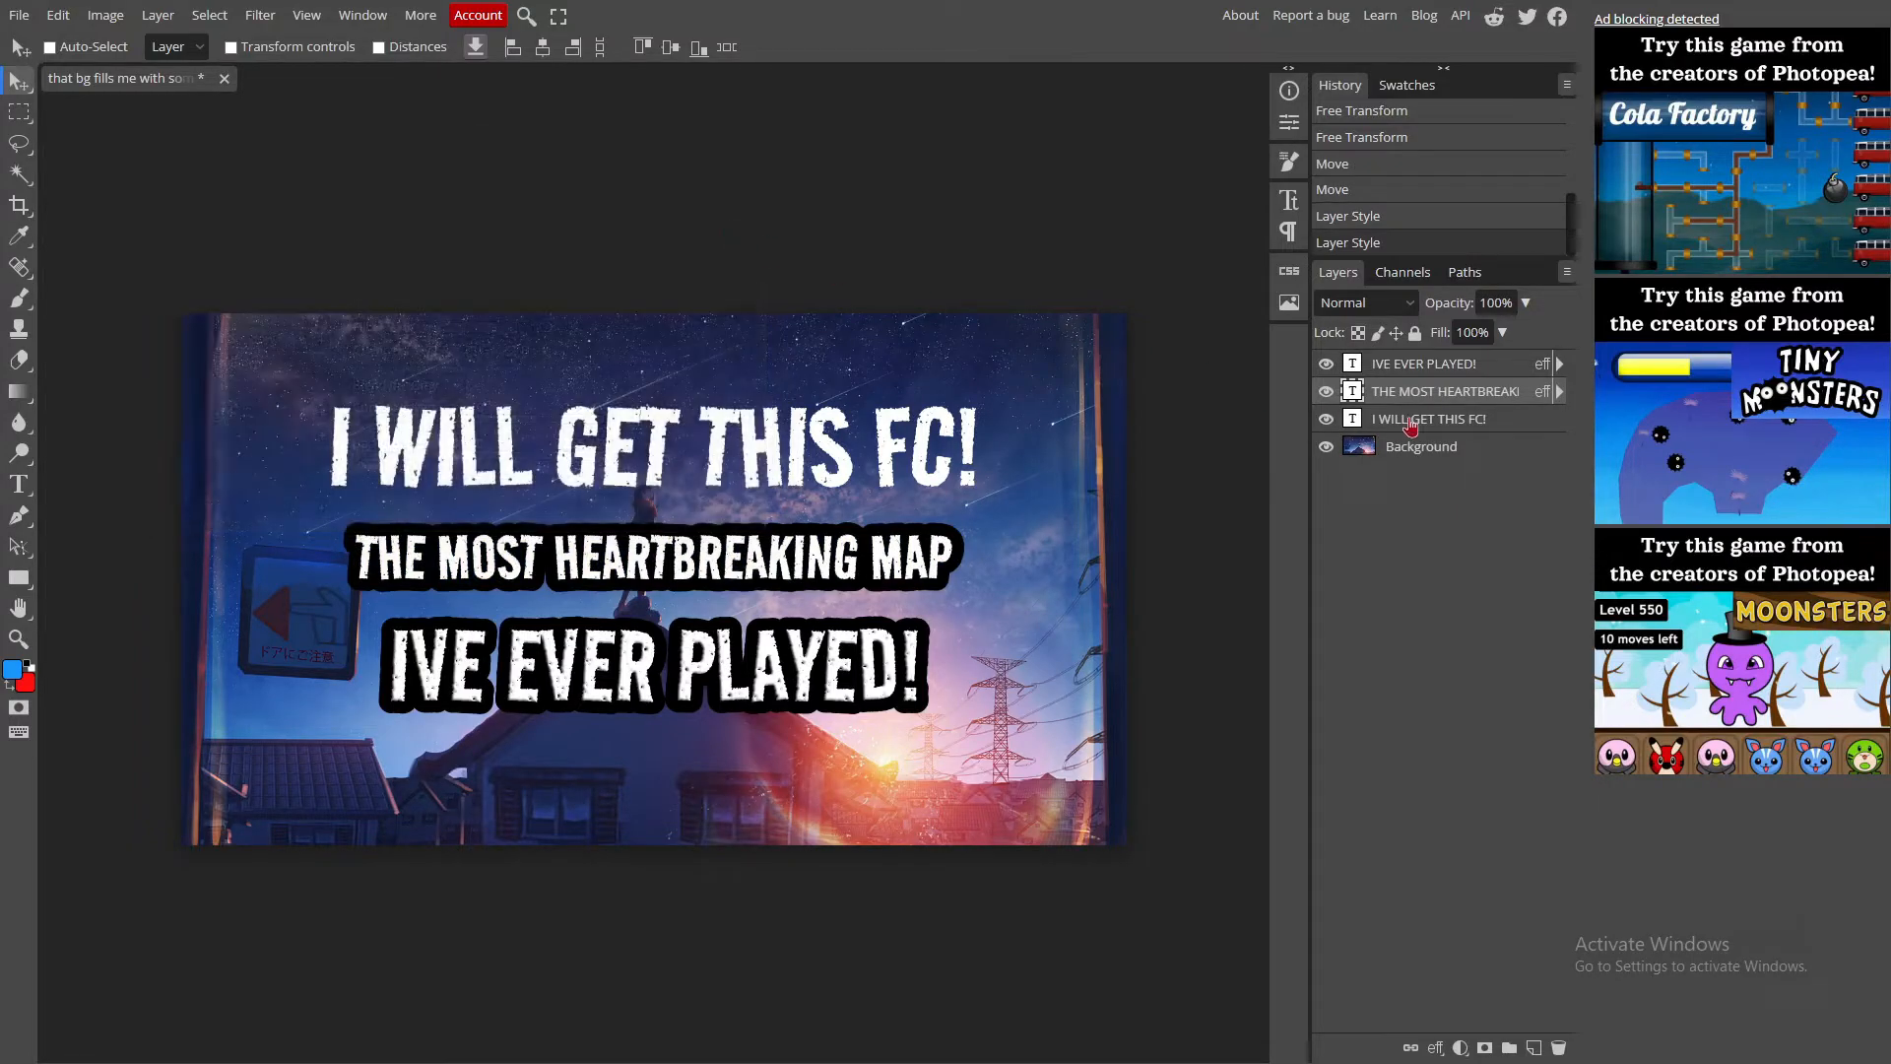
Step: Apply a 25 px black outside stroke to the "I WILL GET THIS FC!" text layer
right_click(1411, 424)
left_click(1421, 427)
left_click(176, 314)
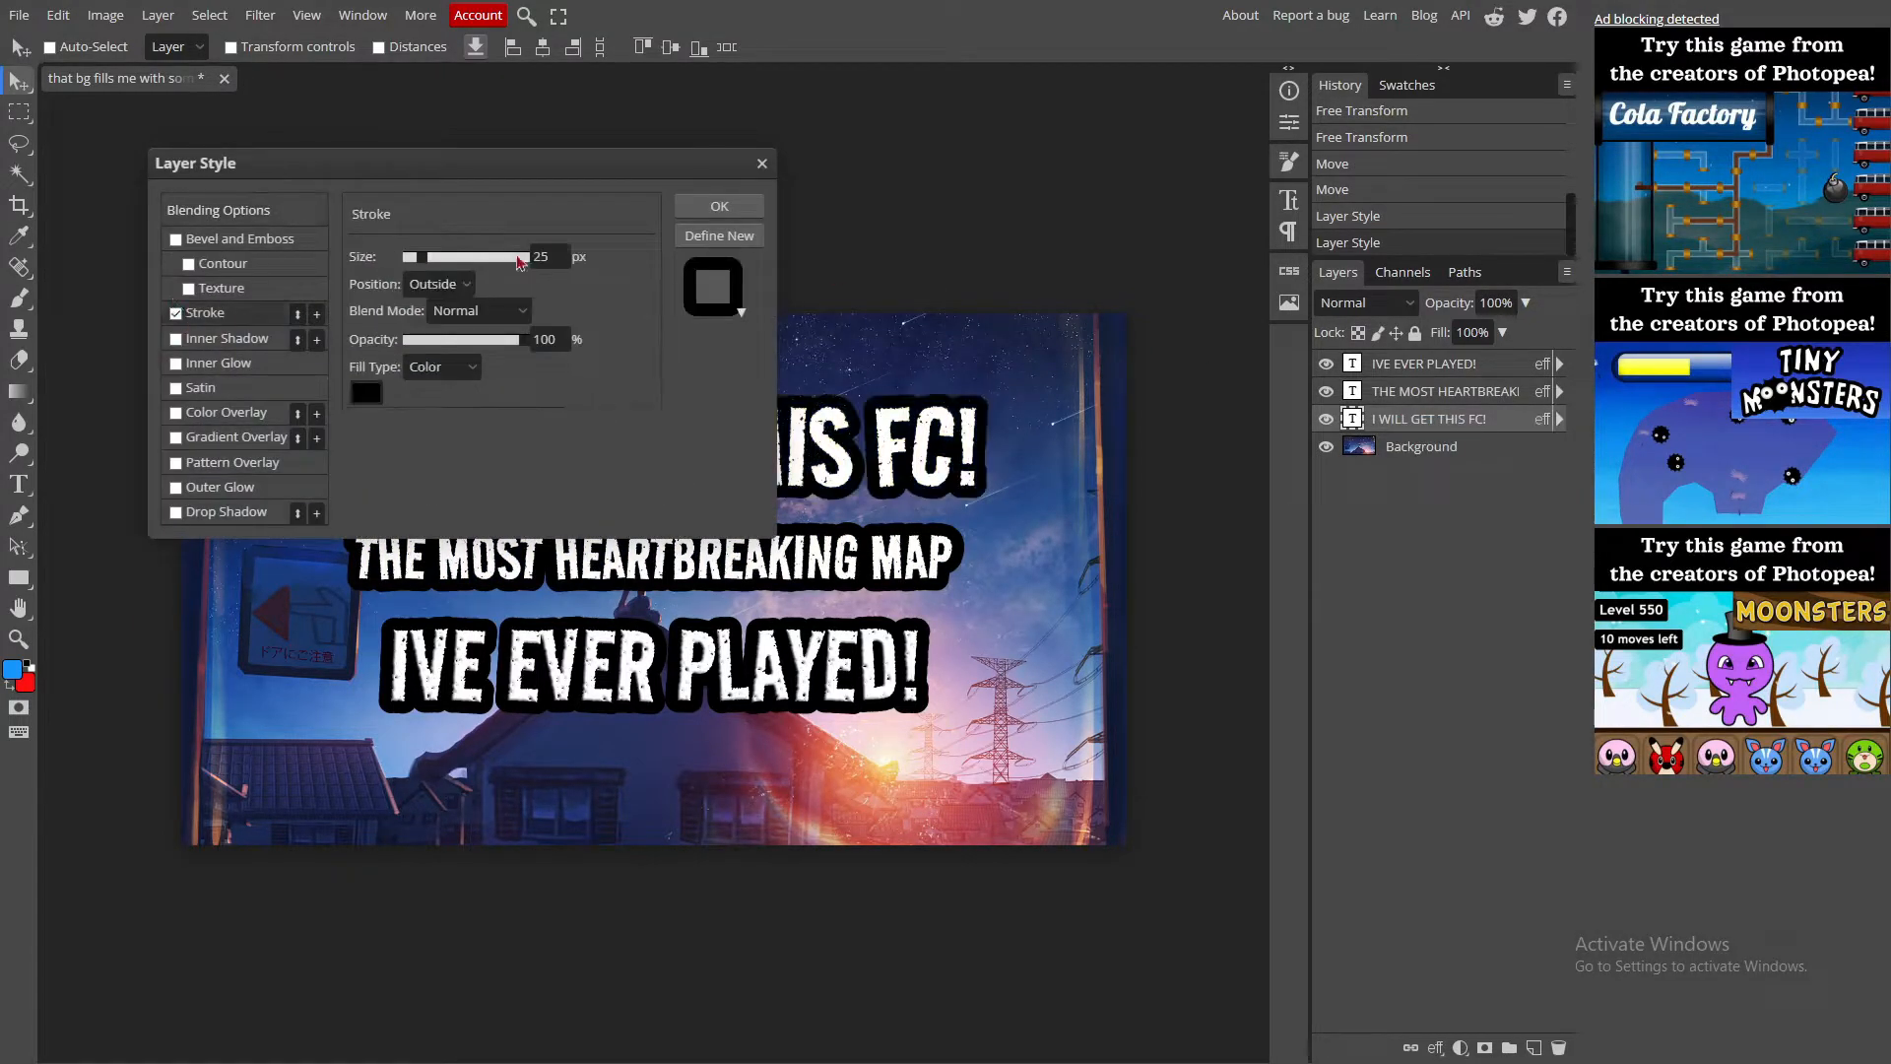
left_click(719, 206)
Step: Add a gradient overlay to the "IVE EVER PLAYED!" layer and set the gradient's black starting stop to green 00ff9c
right_click(1423, 364)
left_click(1434, 369)
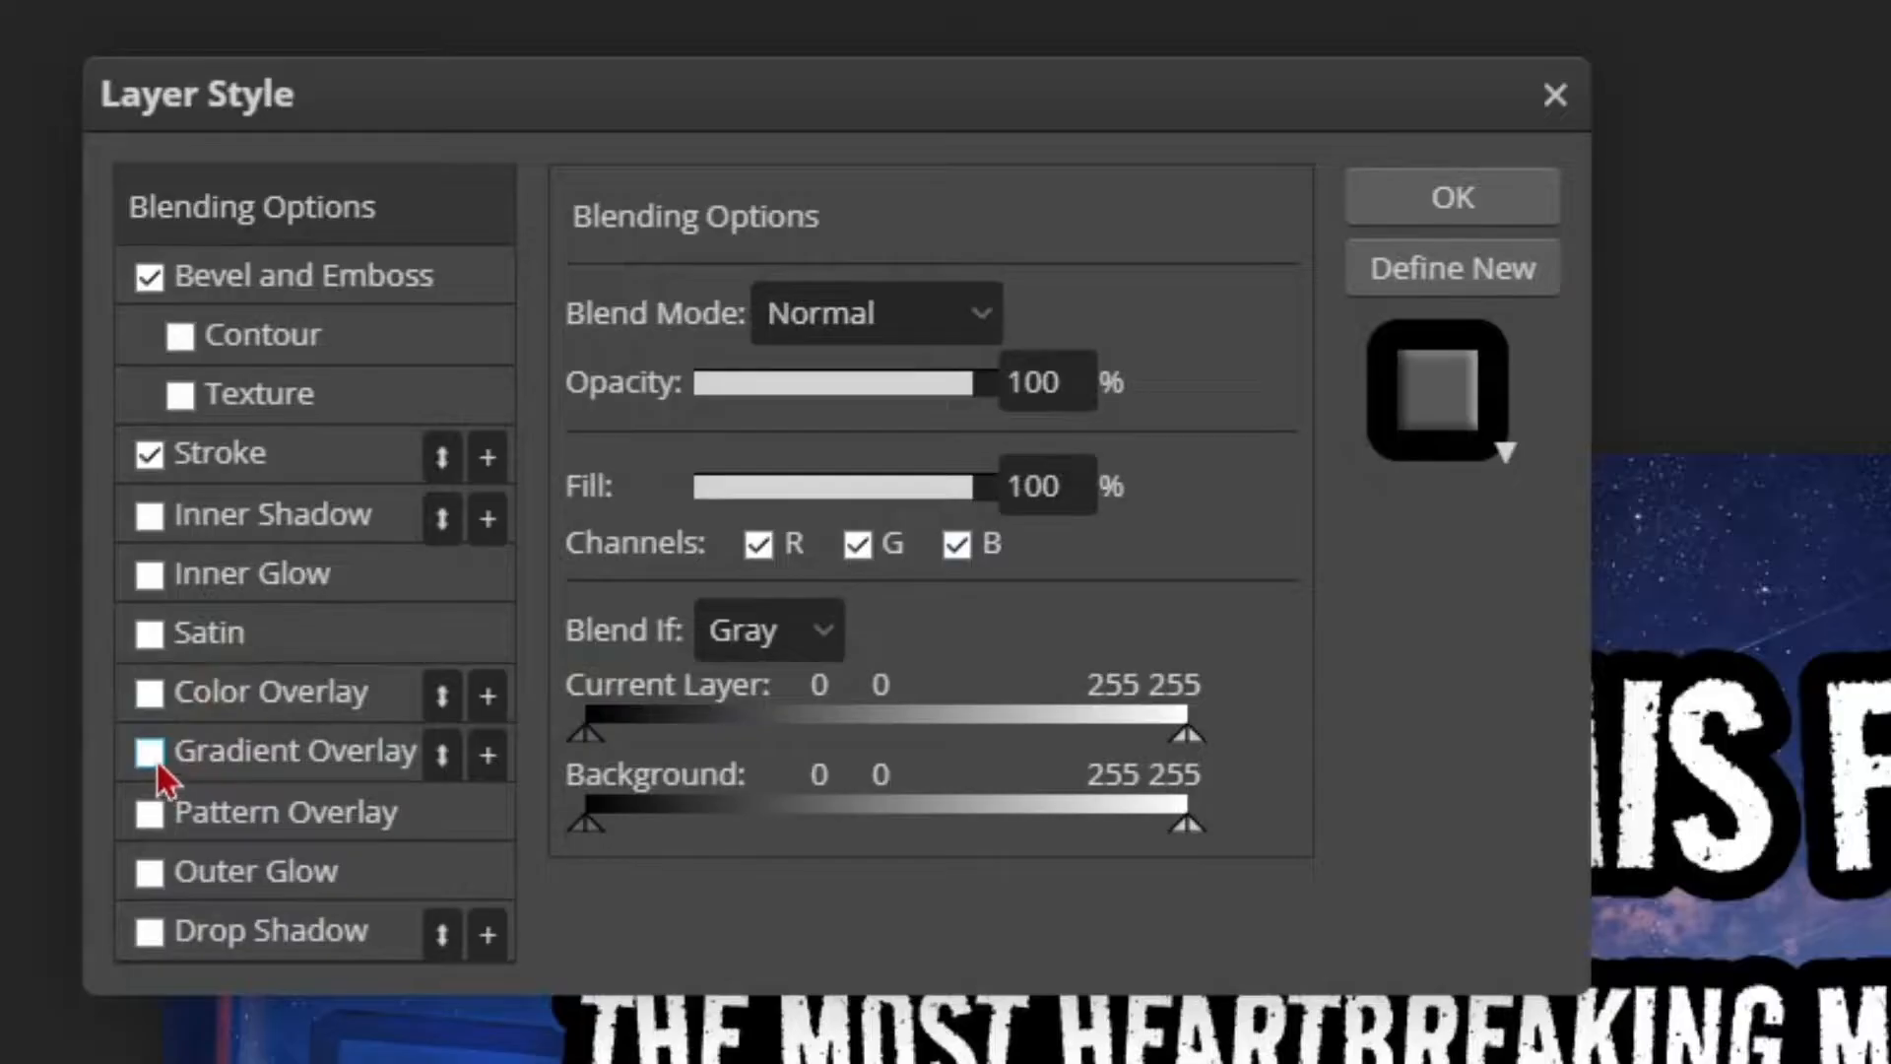
left_click(176, 438)
left_click(217, 438)
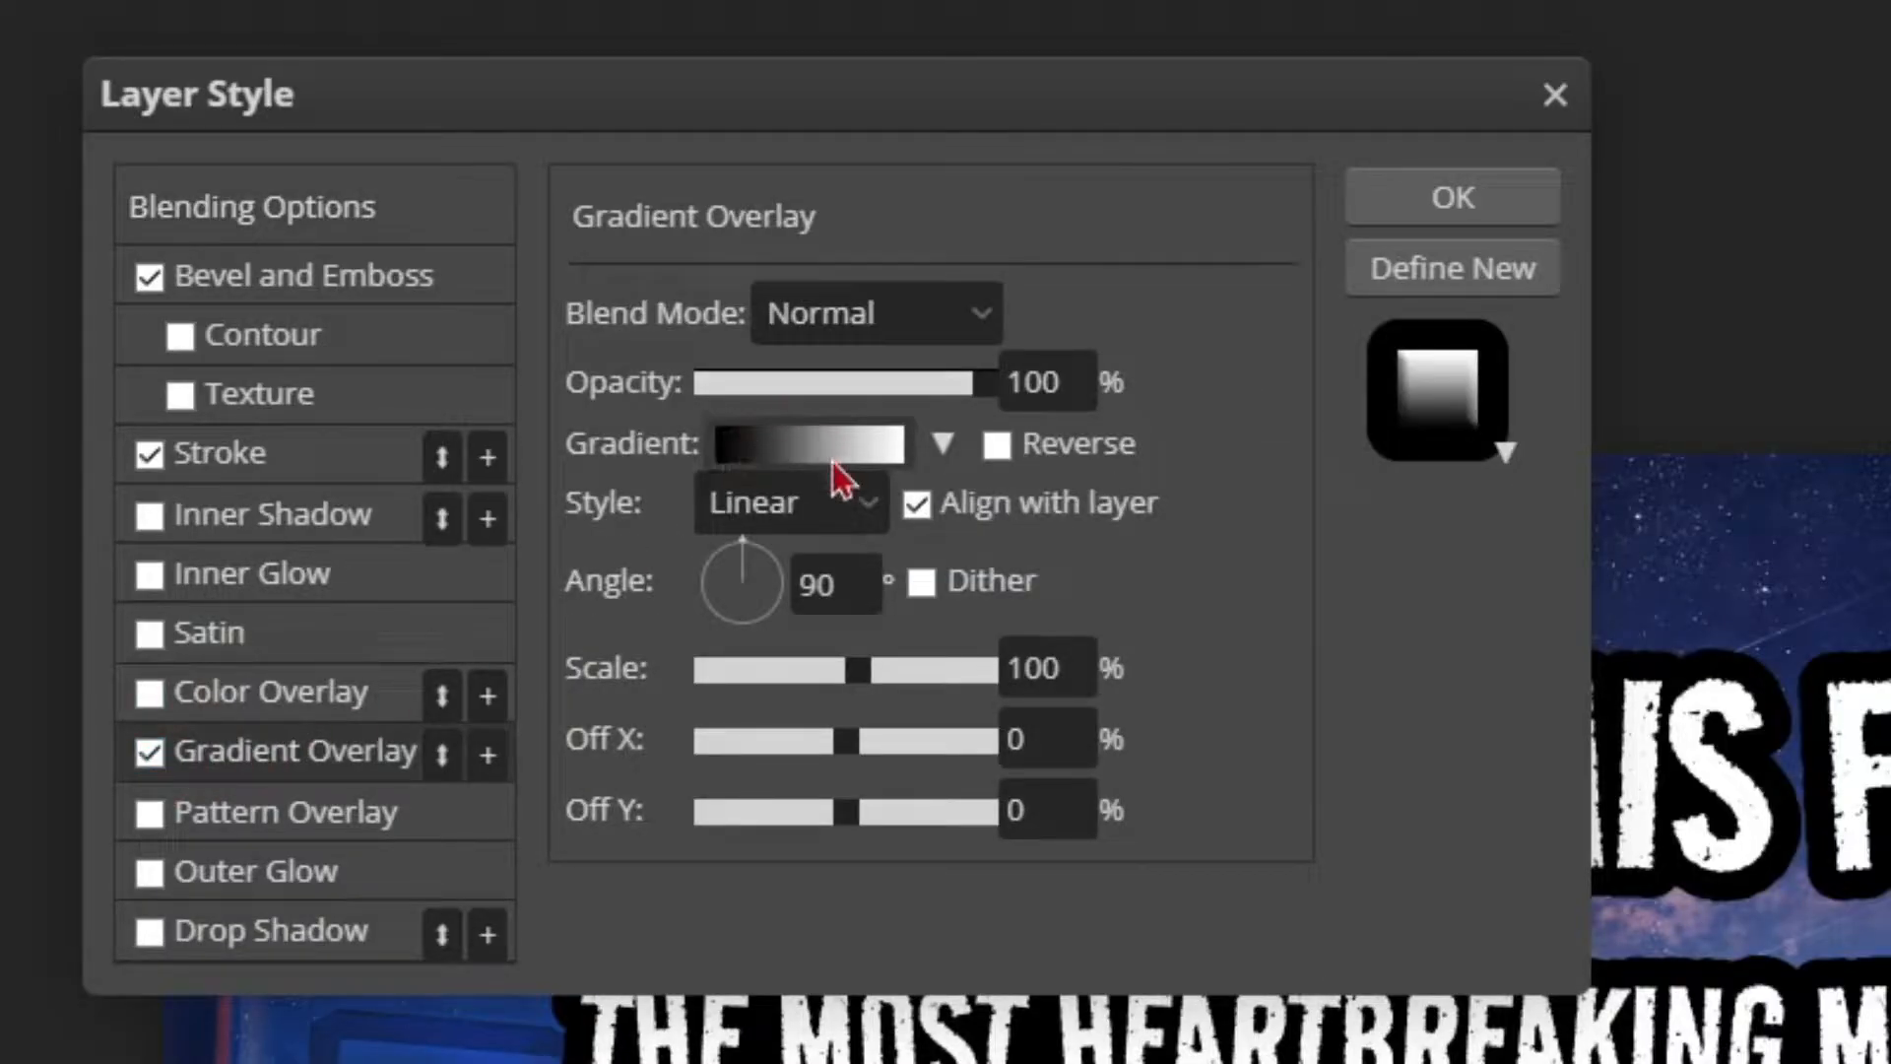
left_click(829, 455)
double_click(322, 563)
left_click_drag(386, 375, 454, 144)
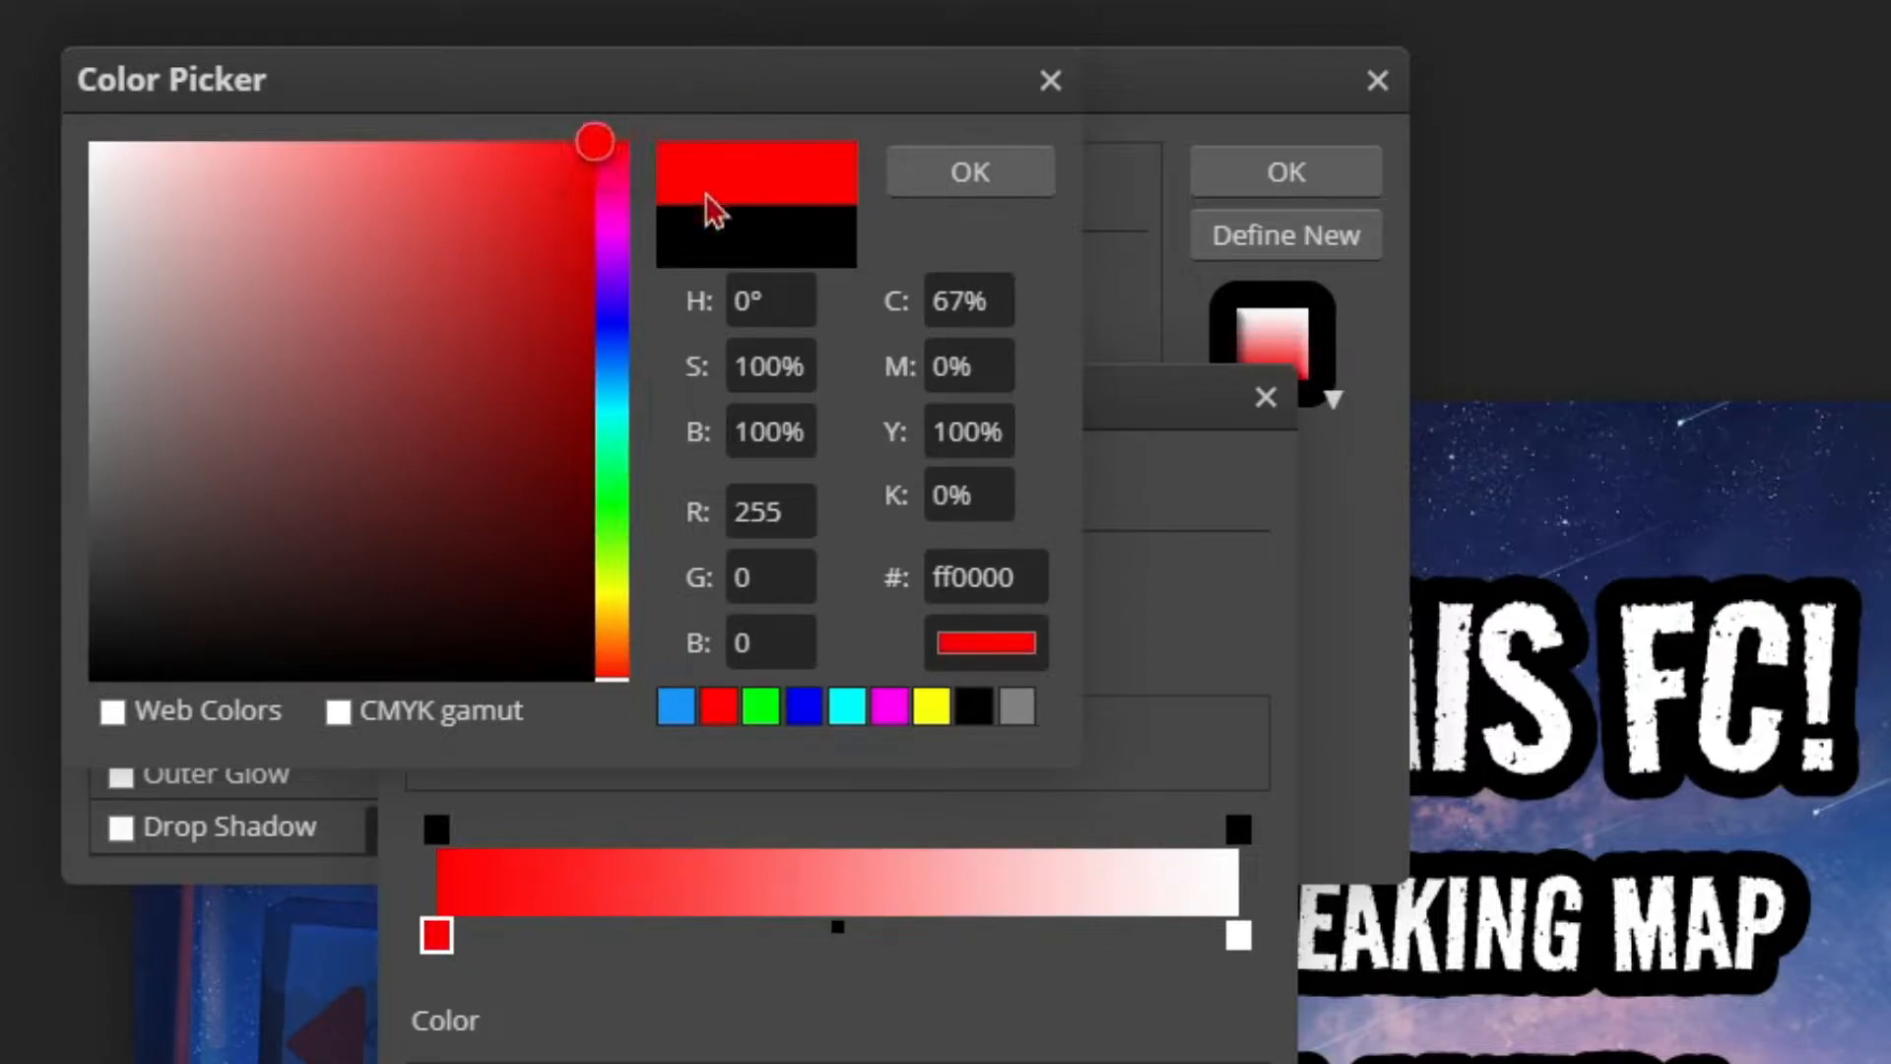
left_click_drag(618, 405, 619, 456)
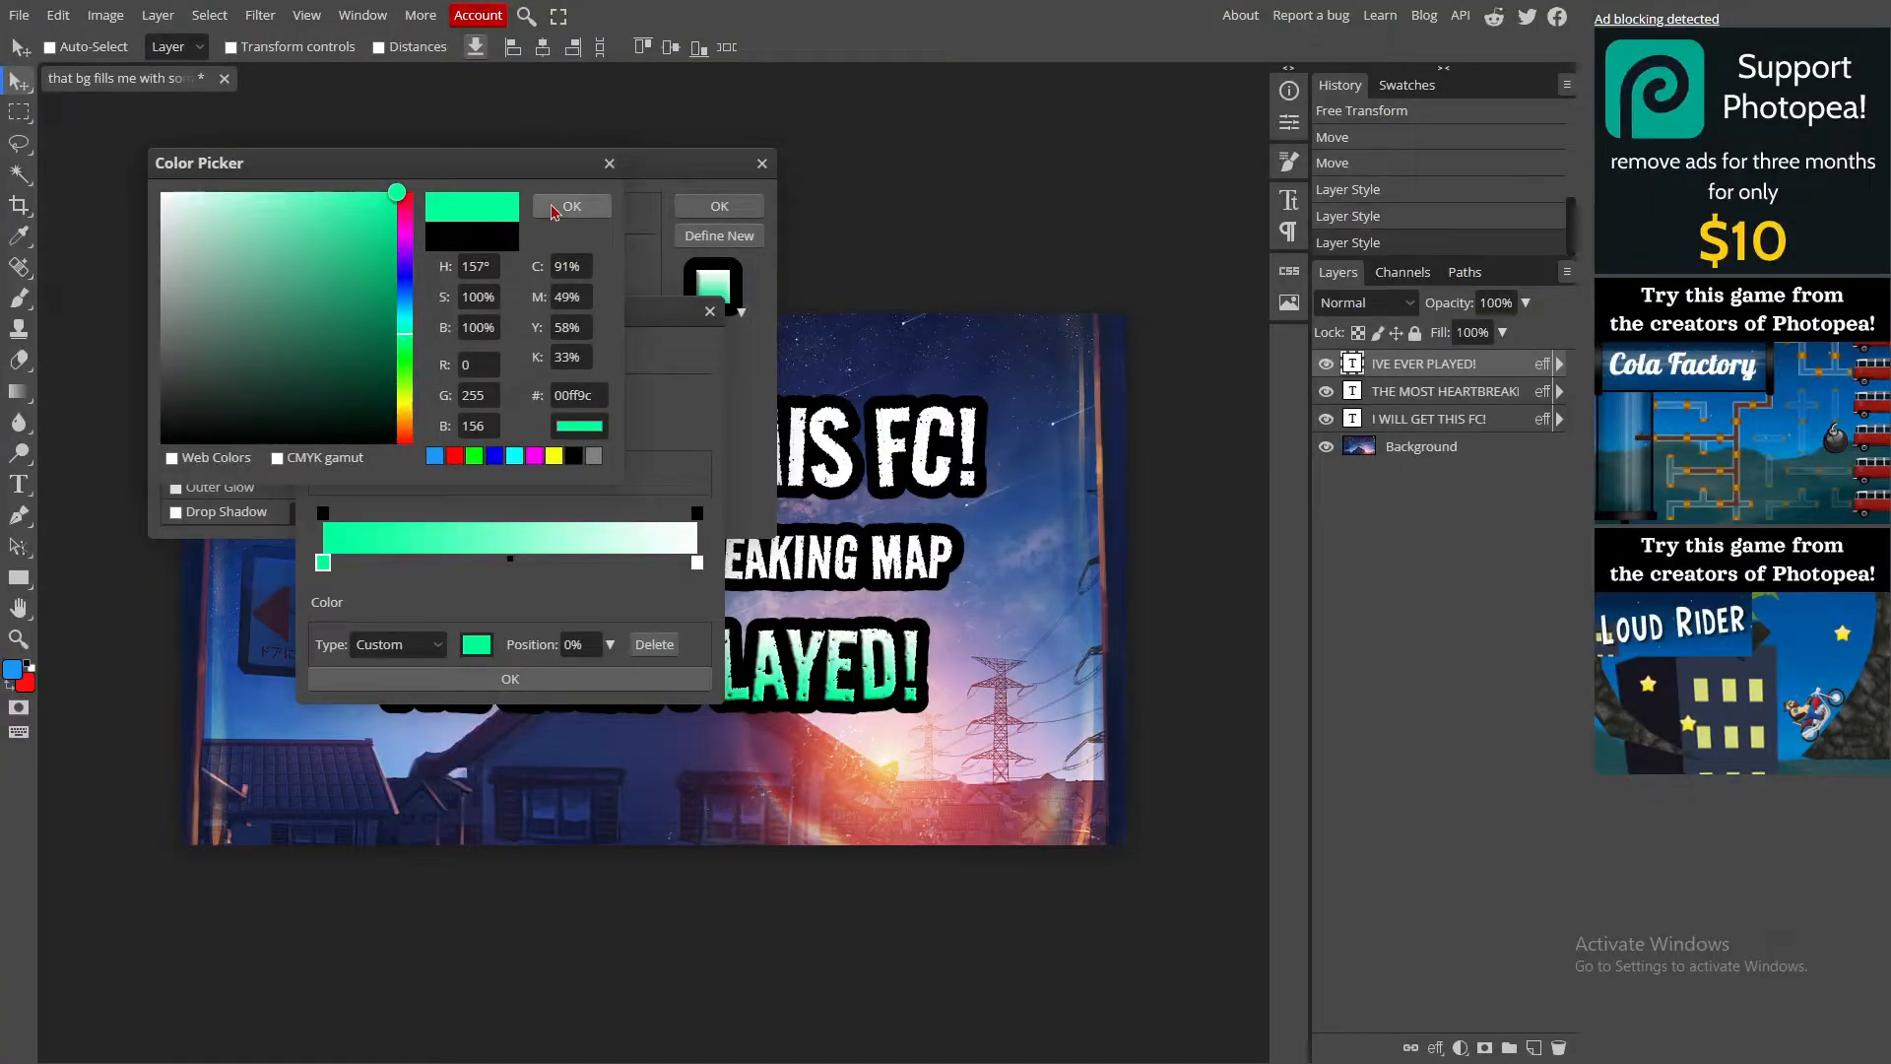
left_click(552, 209)
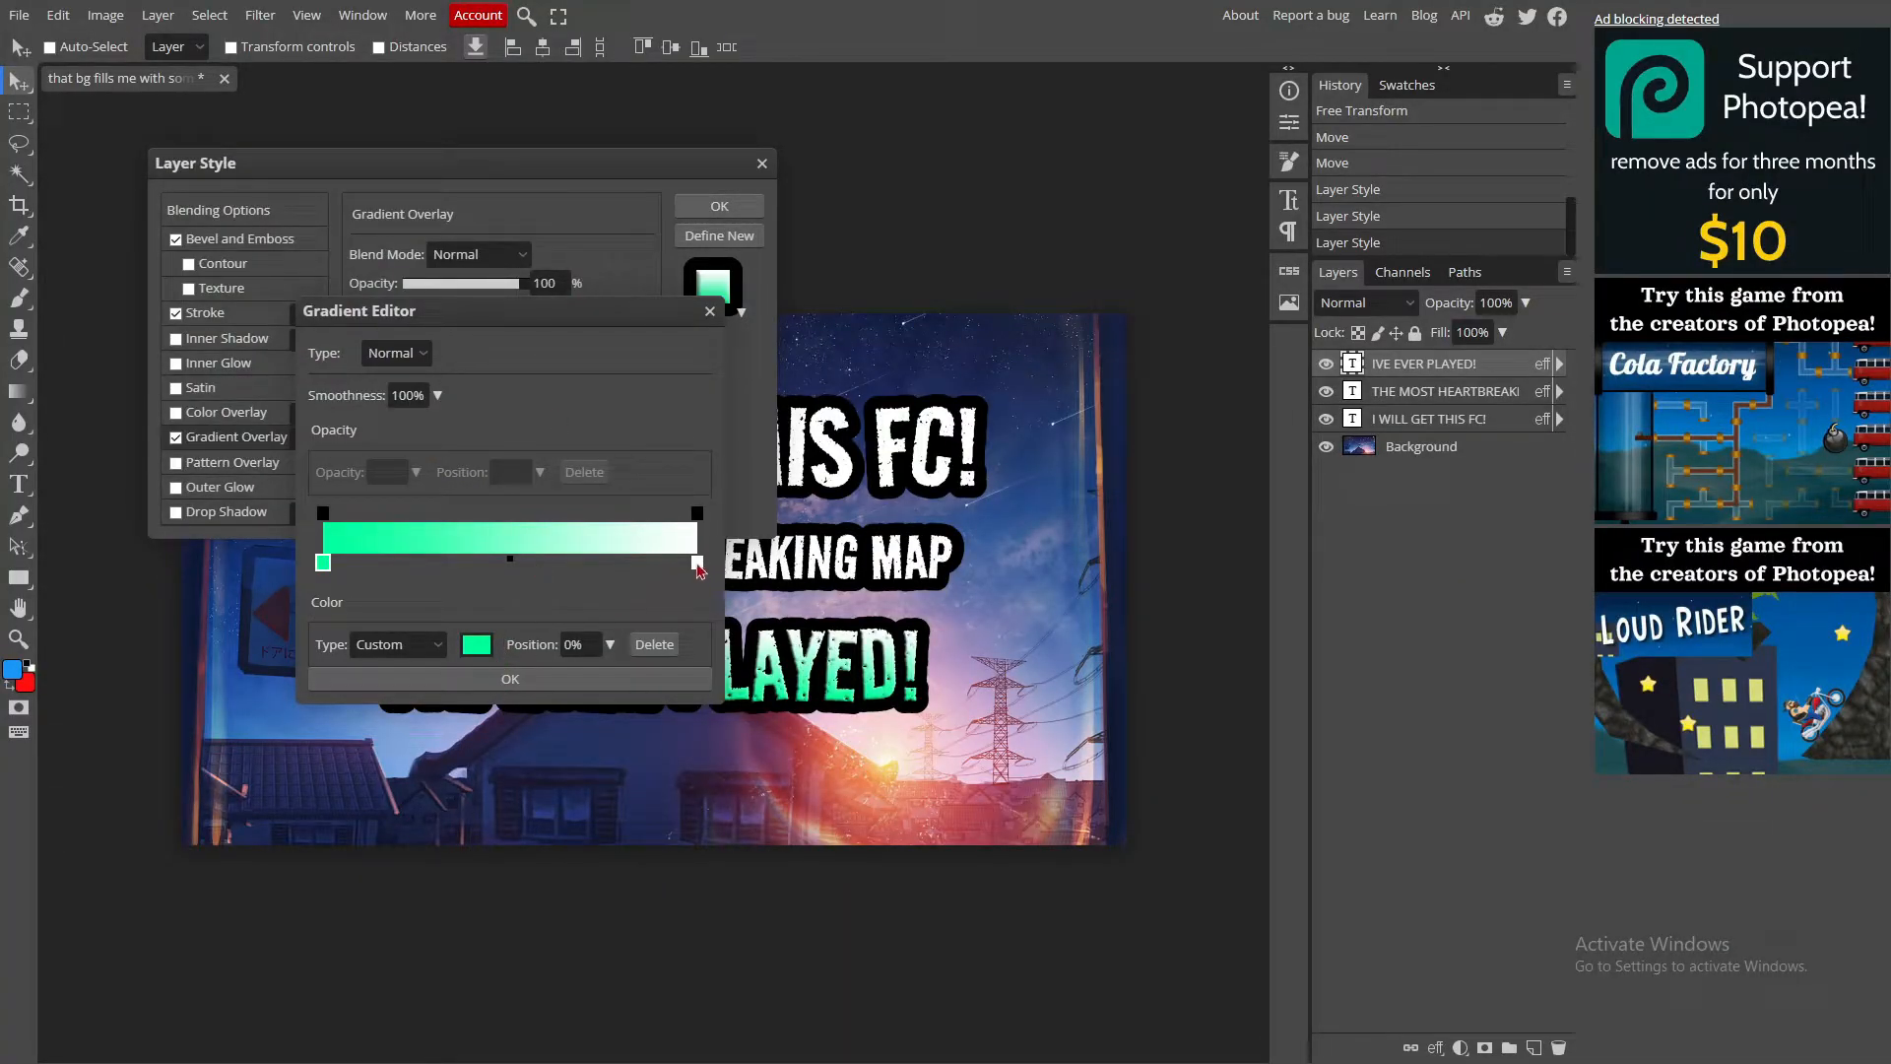
Step: Set the gradient's end stop to white ffffff and apply the gradient overlay to the "IVE EVER PLAYED!" layer
left_click(698, 565)
left_click(477, 645)
left_click_drag(405, 330, 407, 288)
mouse_move(379, 217)
left_mouse_down()
mouse_move(468, 84)
mouse_move(600, 237)
left_mouse_up()
left_click_drag(361, 231, 19, 114)
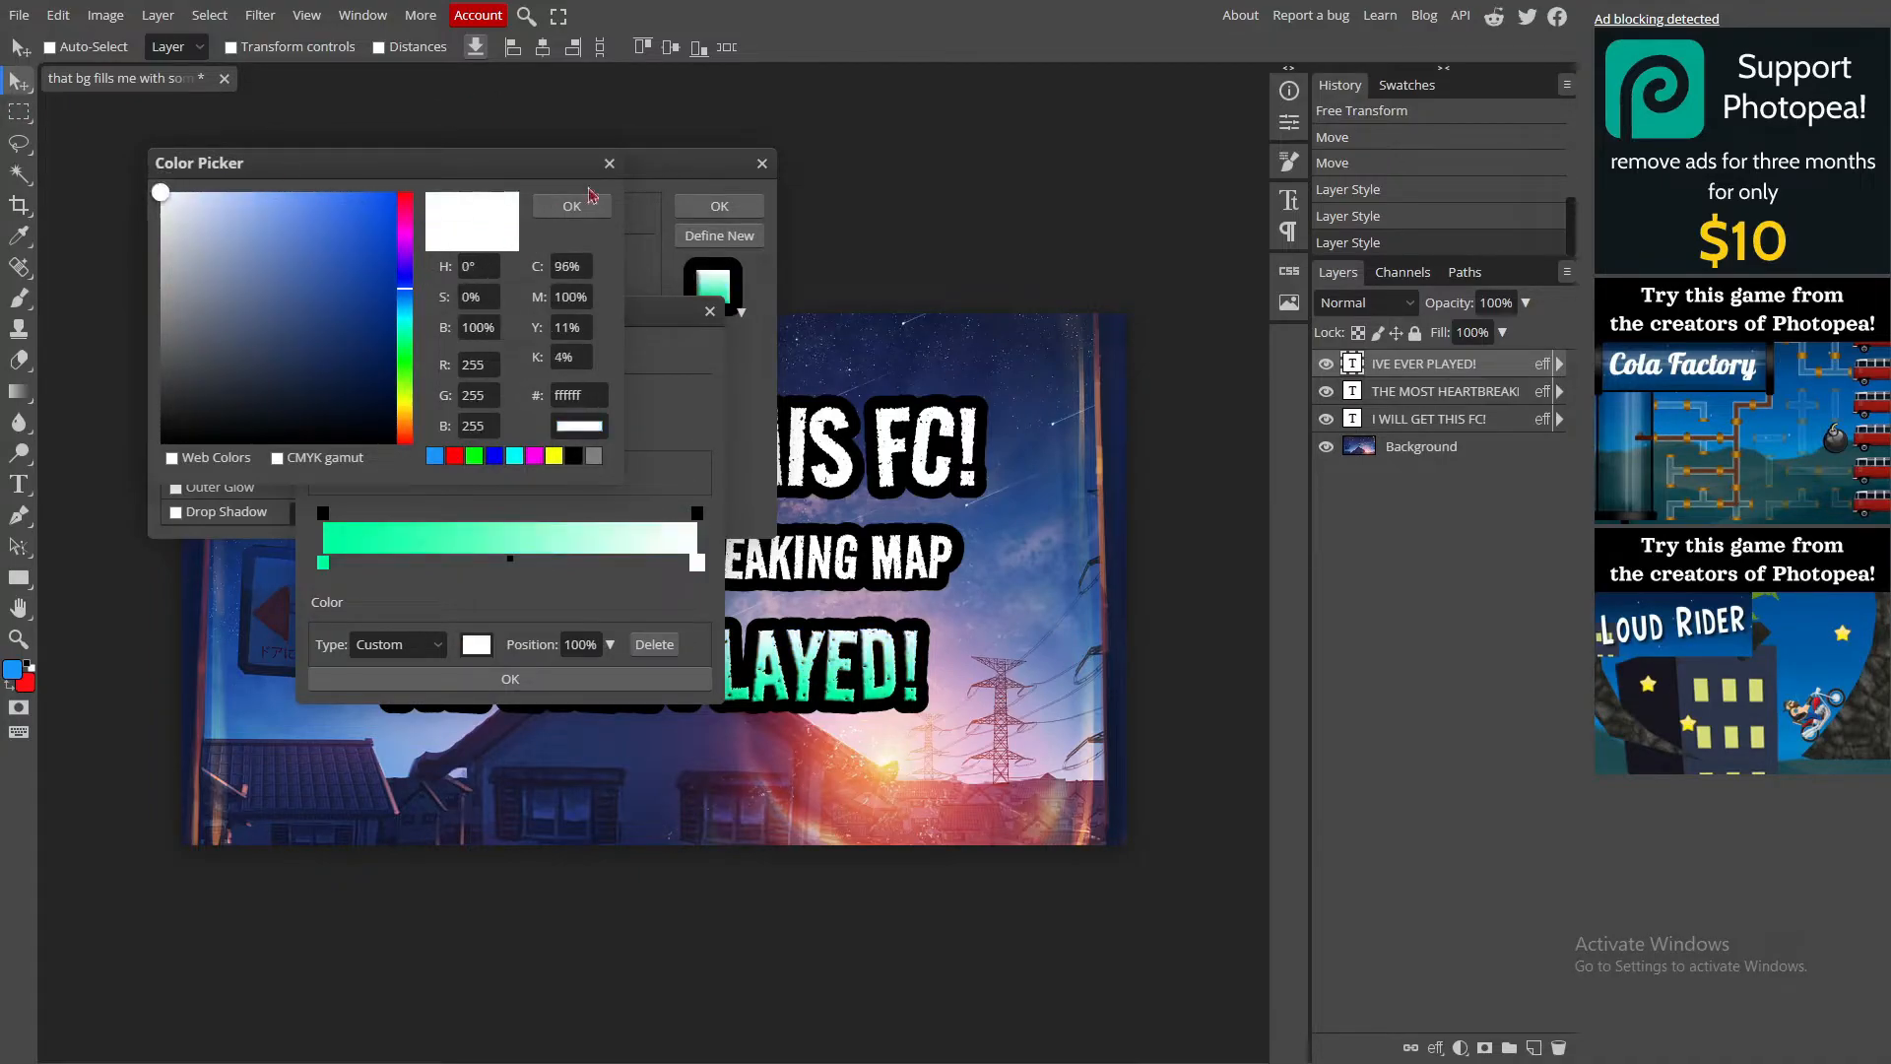
left_click(572, 205)
left_click(581, 682)
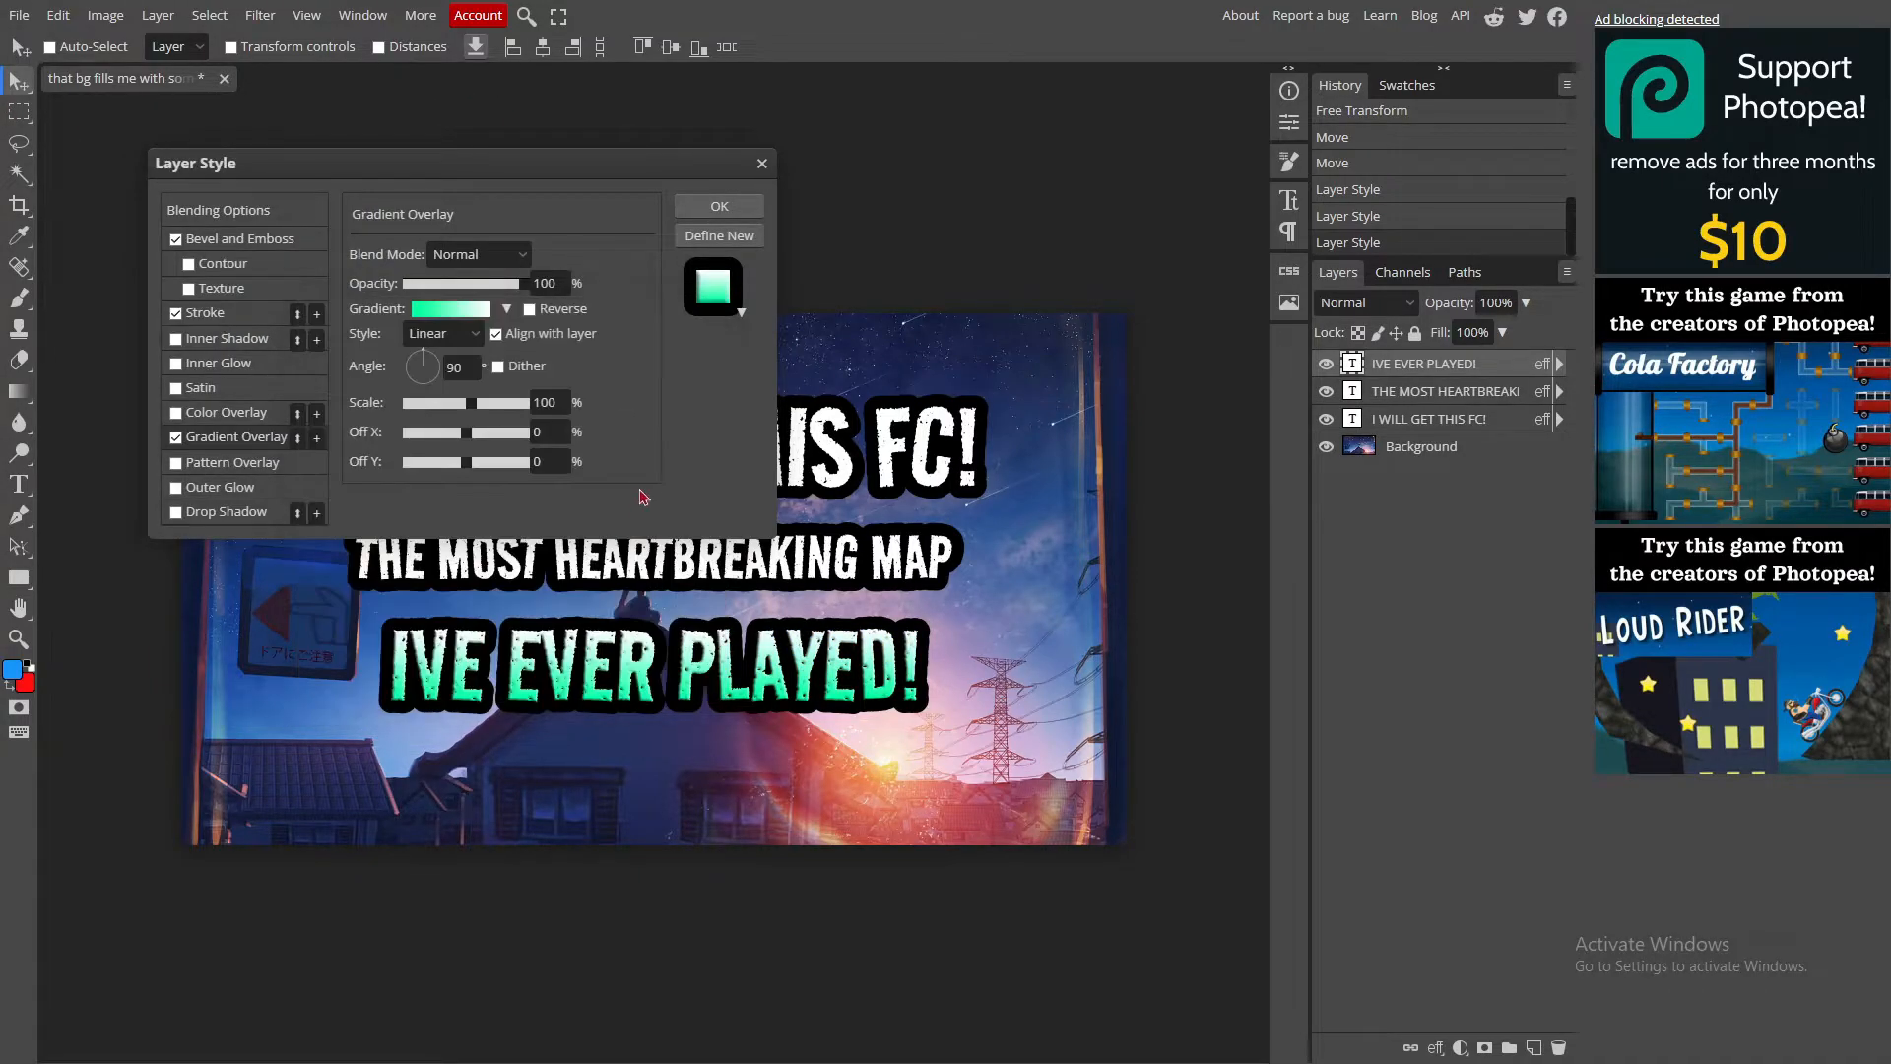
left_click(719, 206)
Step: Add a gradient overlay to the "THE MOST HEARTBREAKING MAP" layer and set the gradient's green starting stop to pink ff0078
double_click(1542, 392)
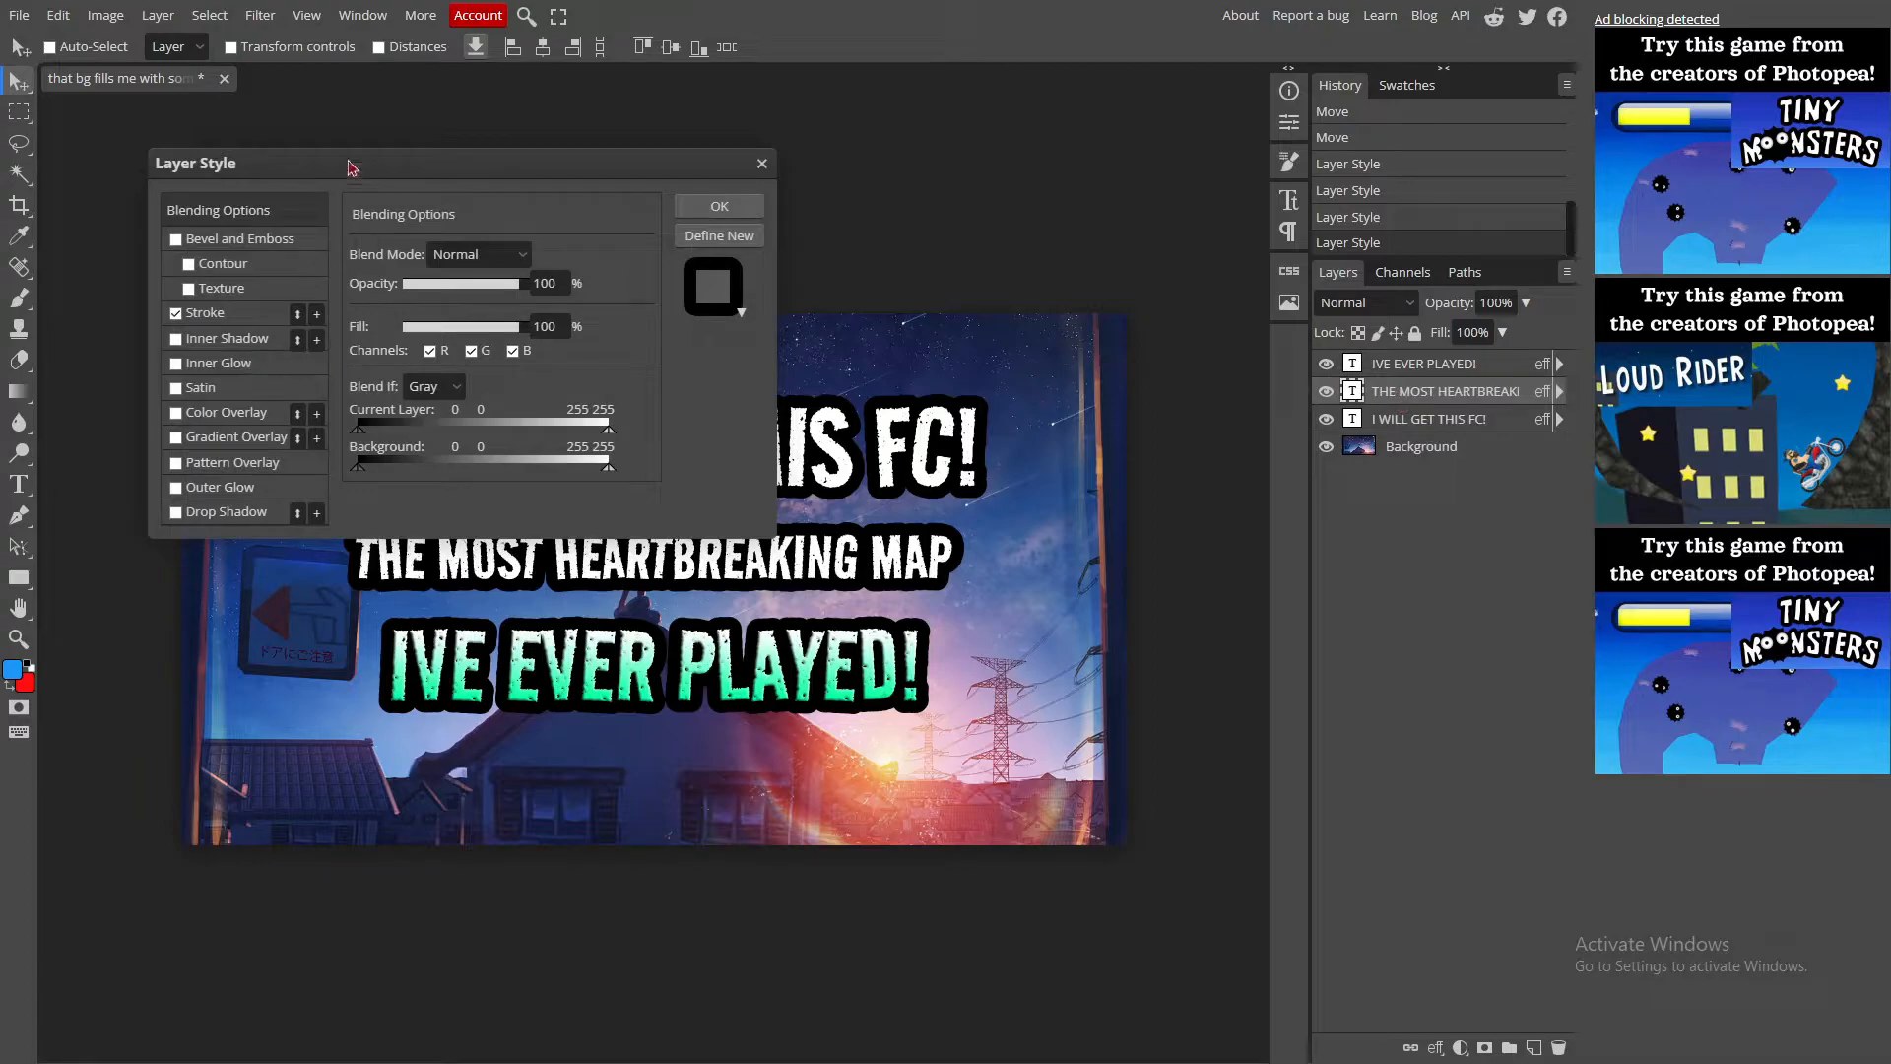
left_click_drag(375, 167, 1318, 197)
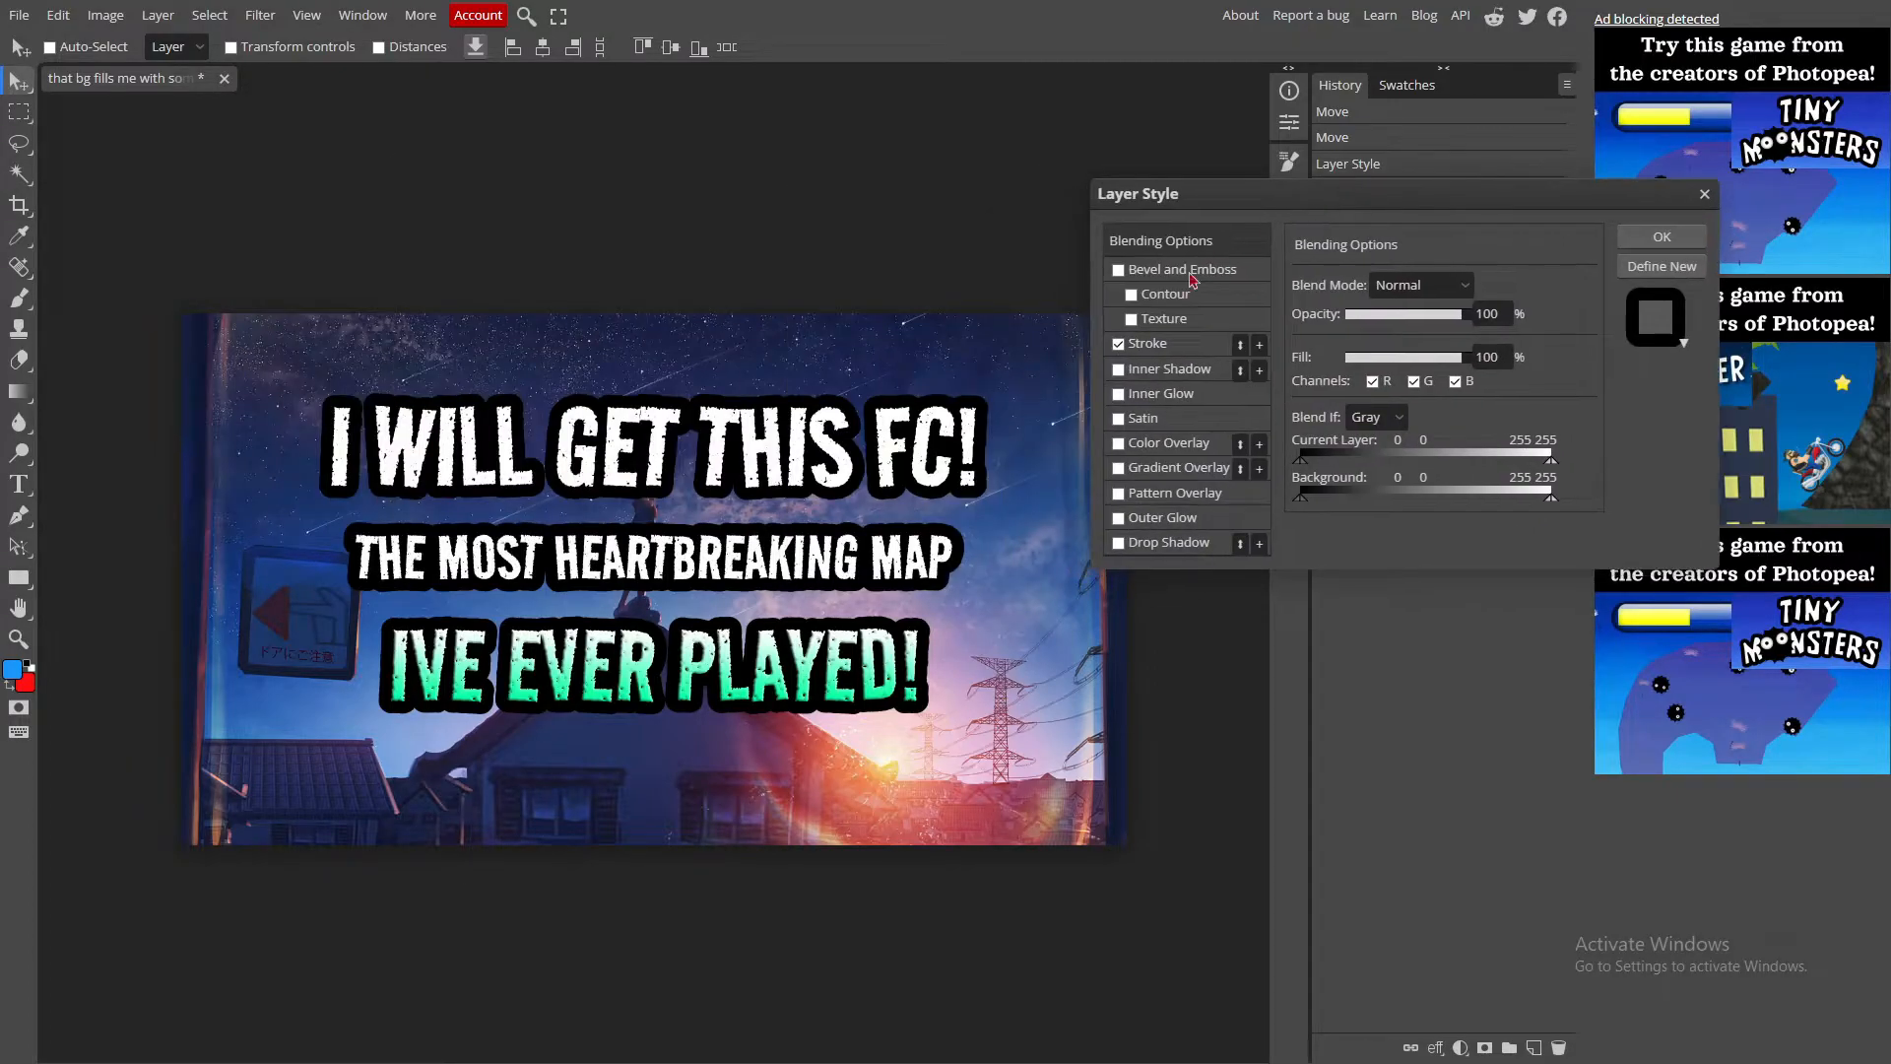
left_click(1119, 469)
left_click(1172, 468)
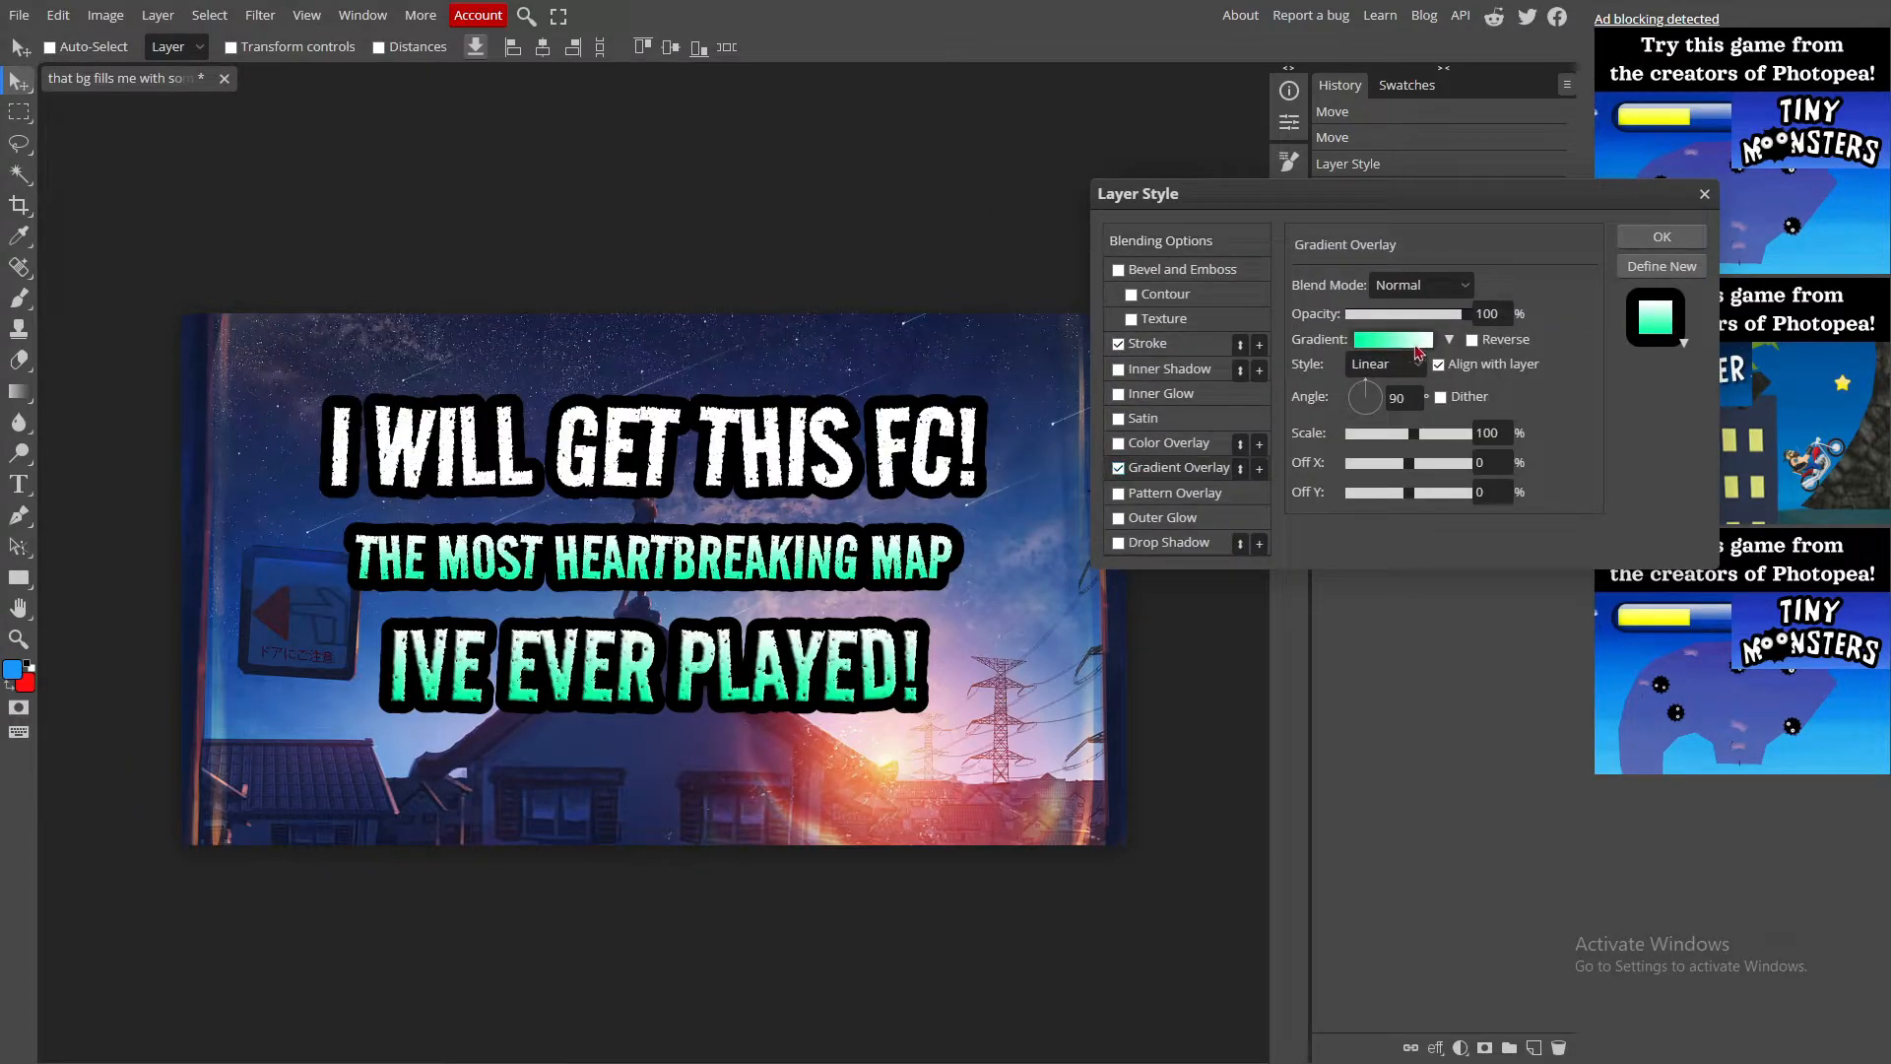
left_click(1411, 341)
double_click(323, 563)
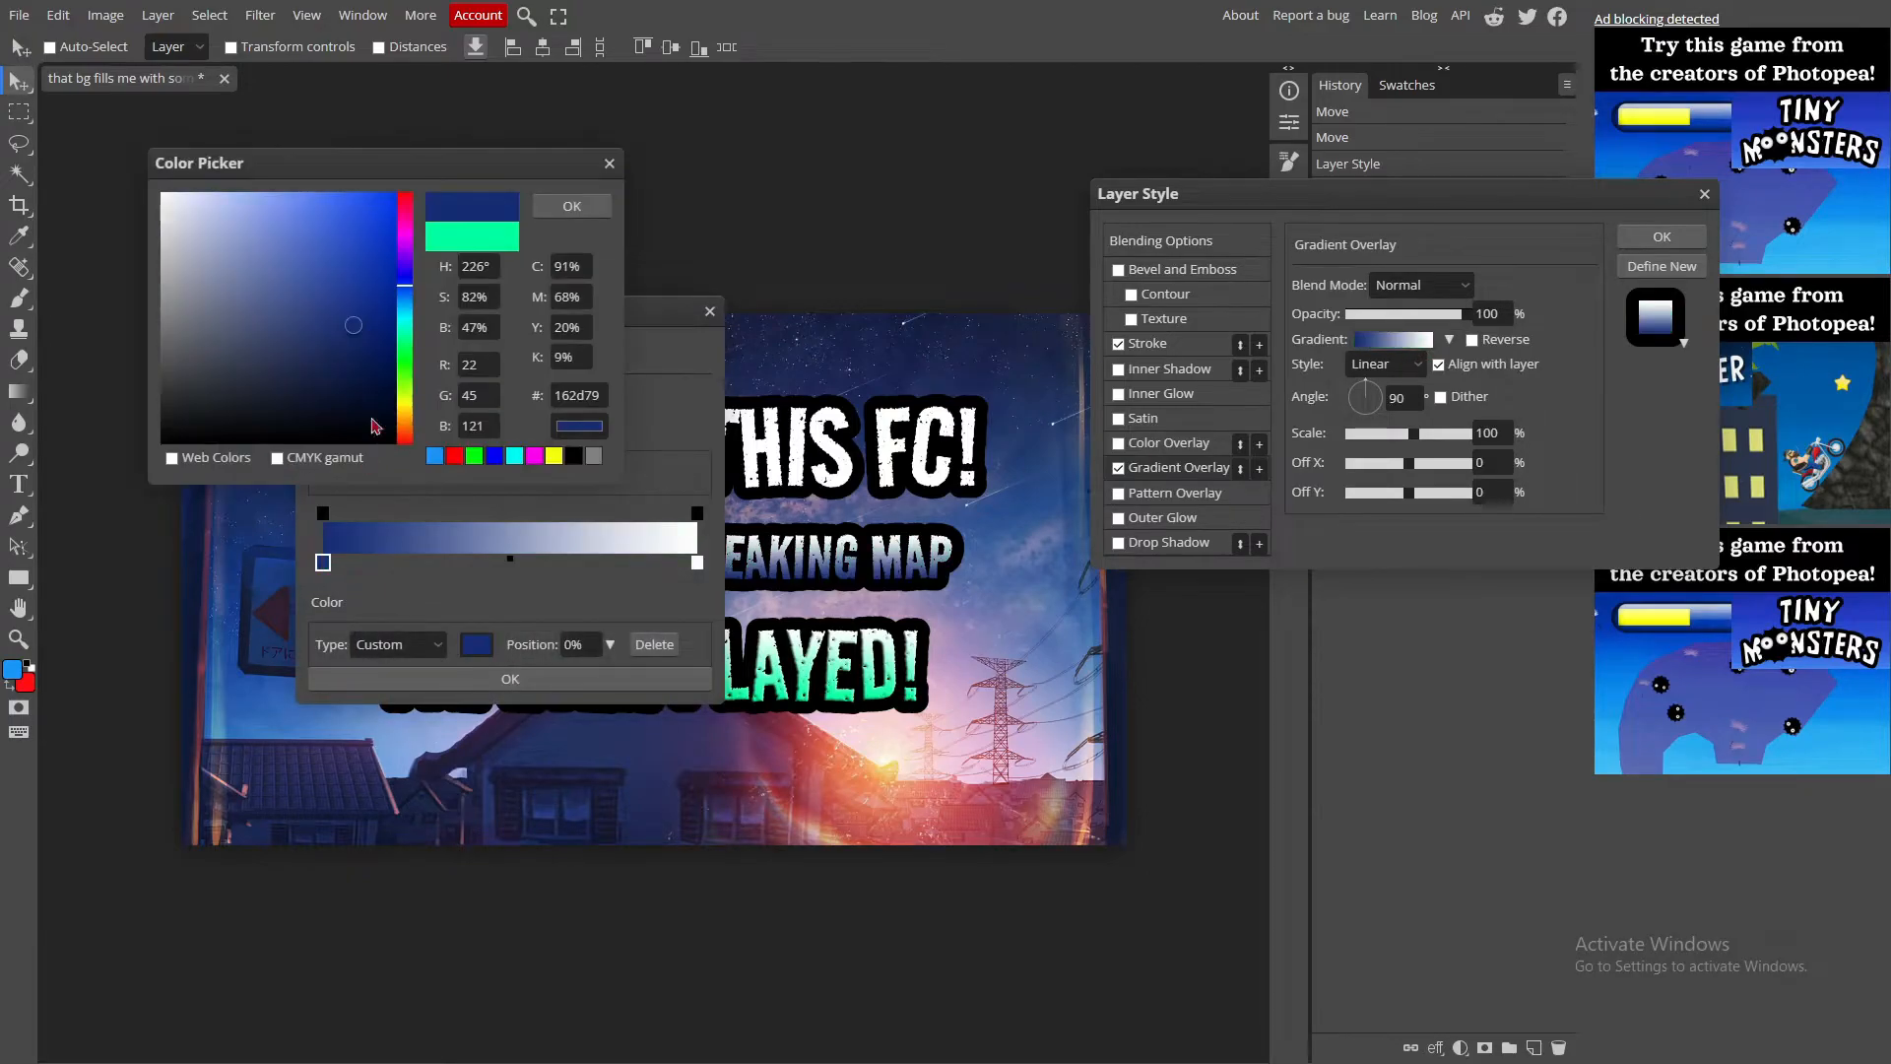
left_click(399, 315)
left_click(404, 219)
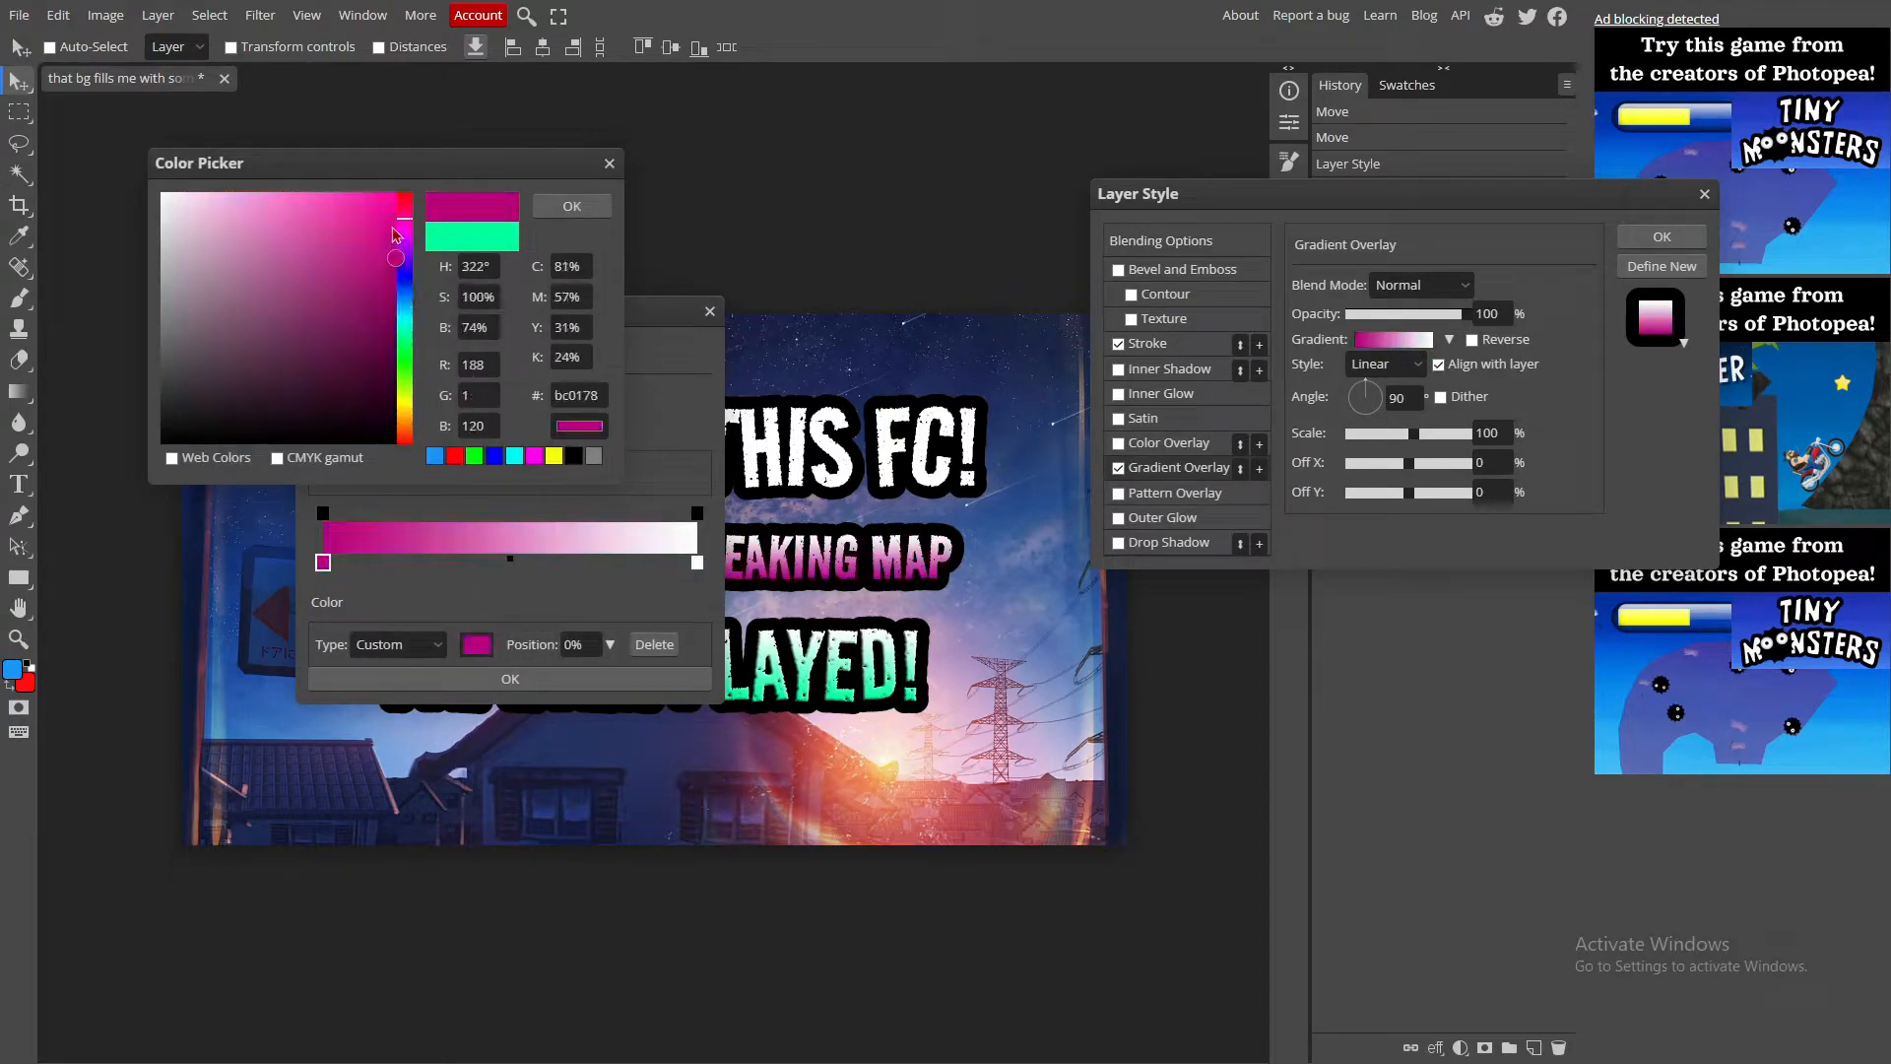
left_click_drag(394, 229, 412, 165)
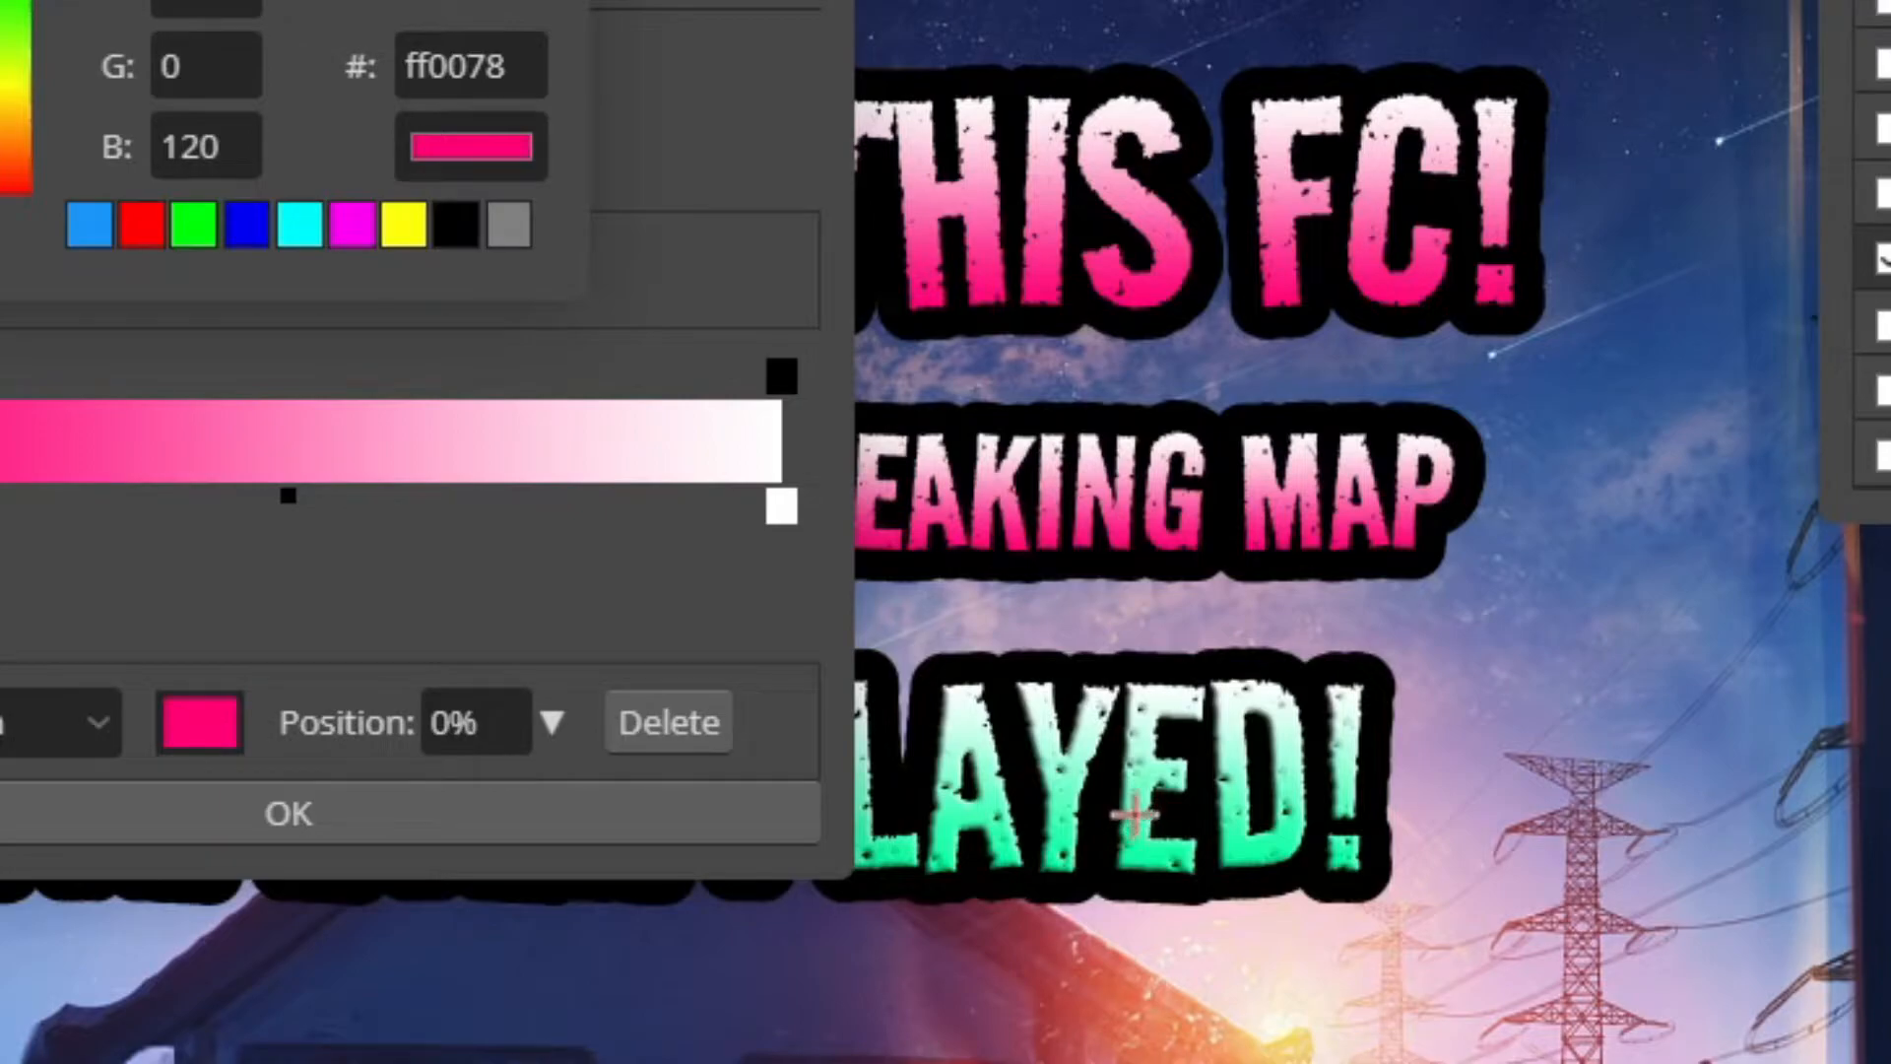
Step: Set the starting stop of the "I WILL GET THIS FC!" gradient to green 50ffbb, sampled from the "IVE EVER PLAYED!" text
left_click(830, 677)
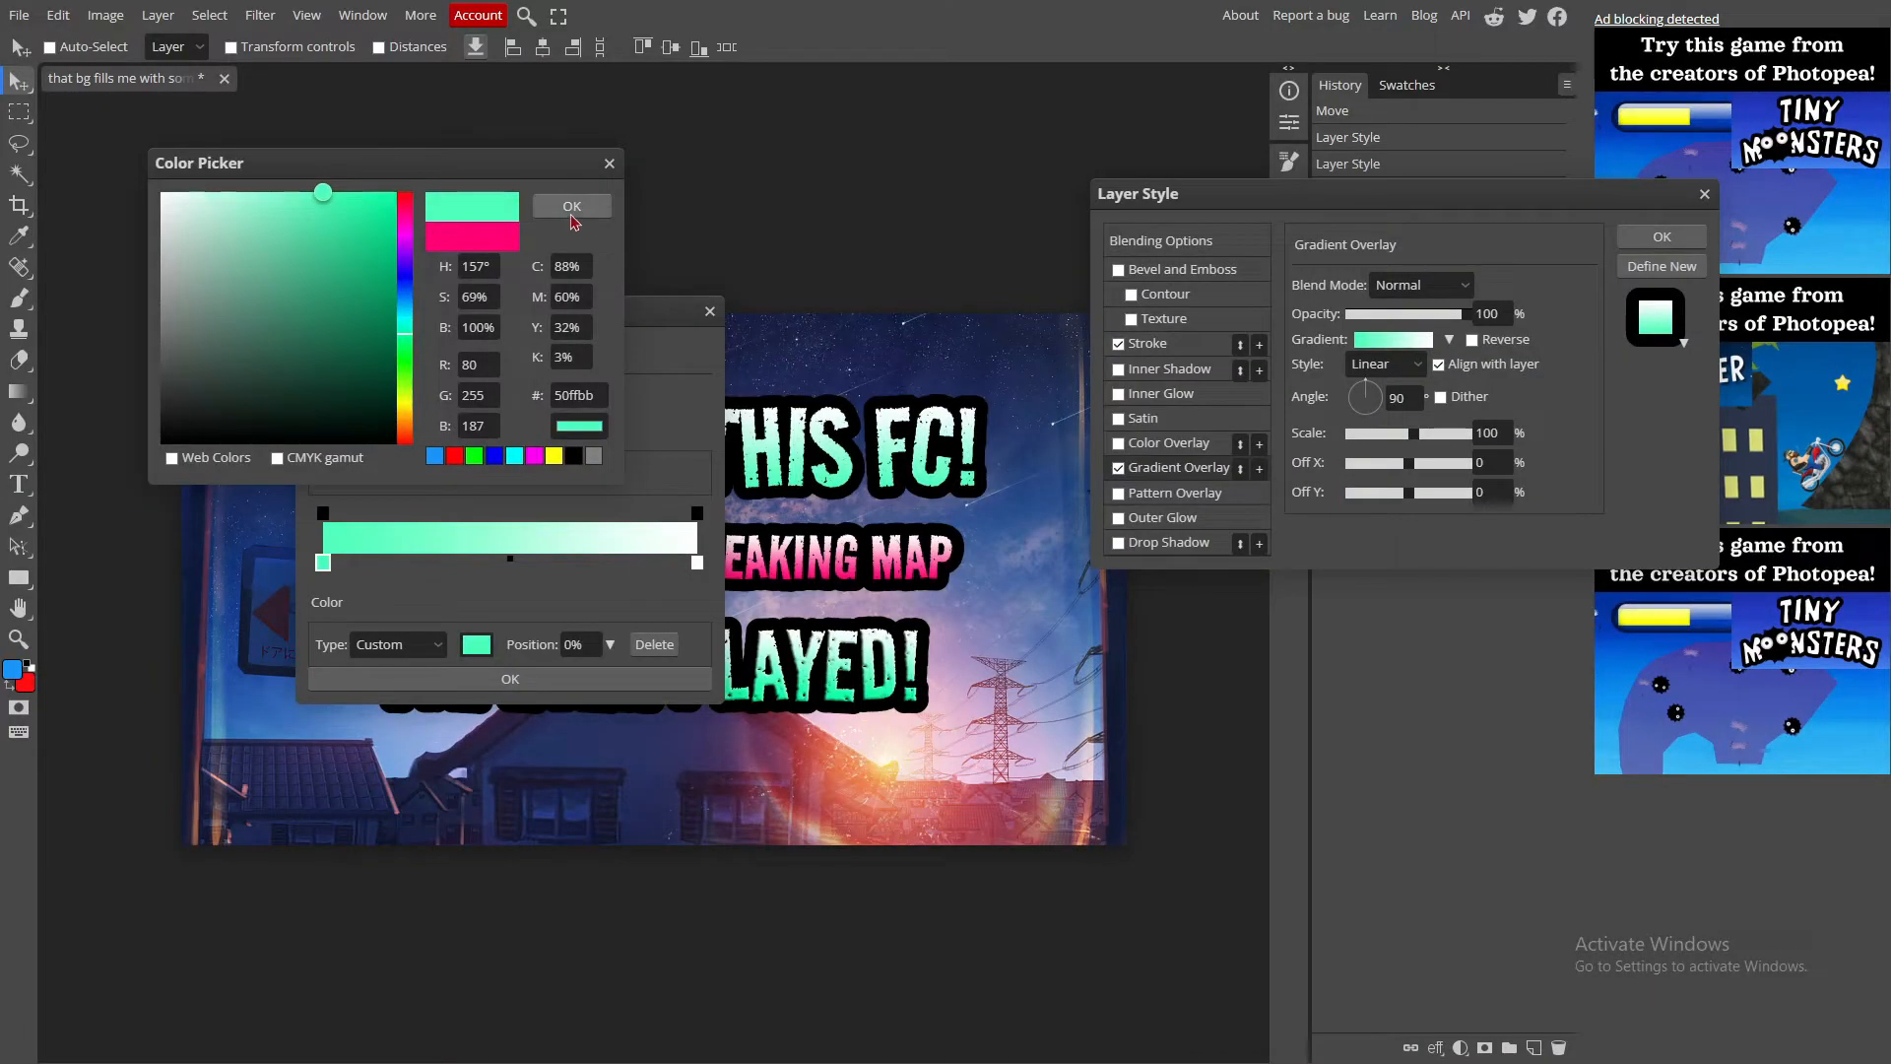
left_click(574, 222)
left_click(354, 803)
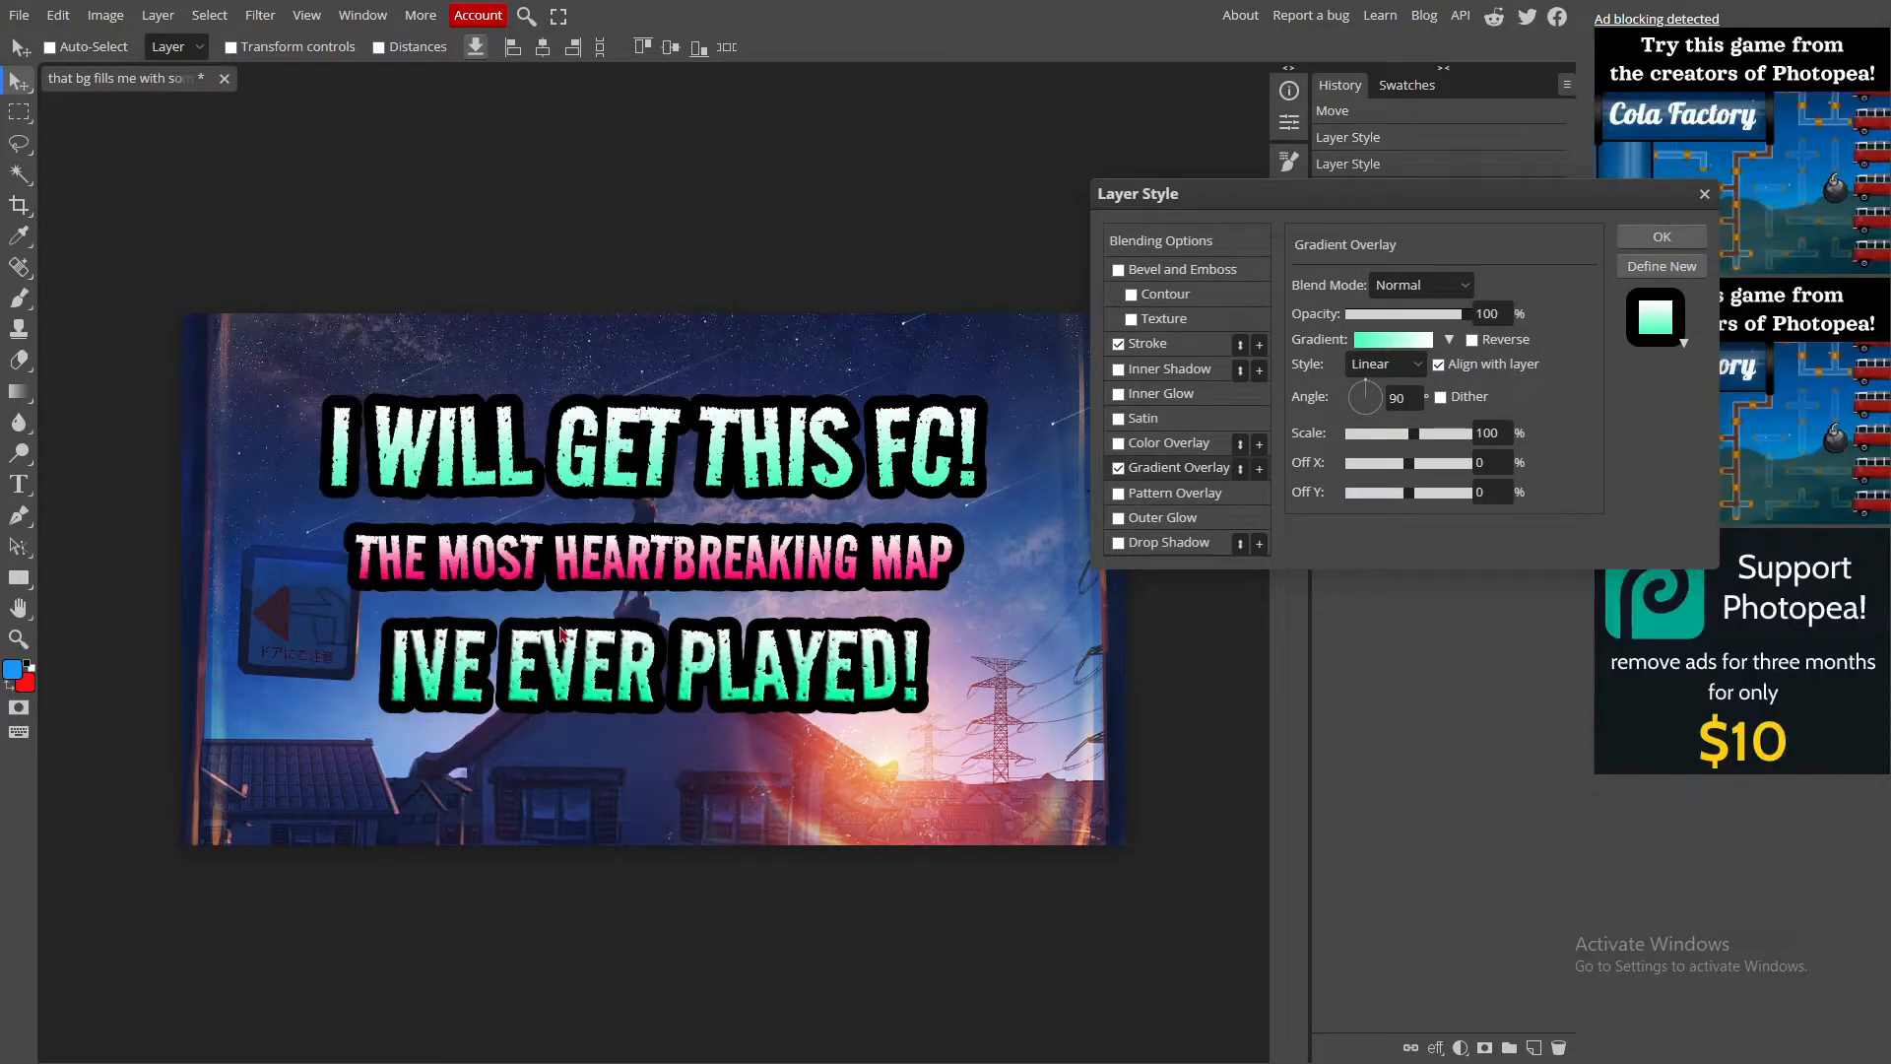
left_click(1374, 341)
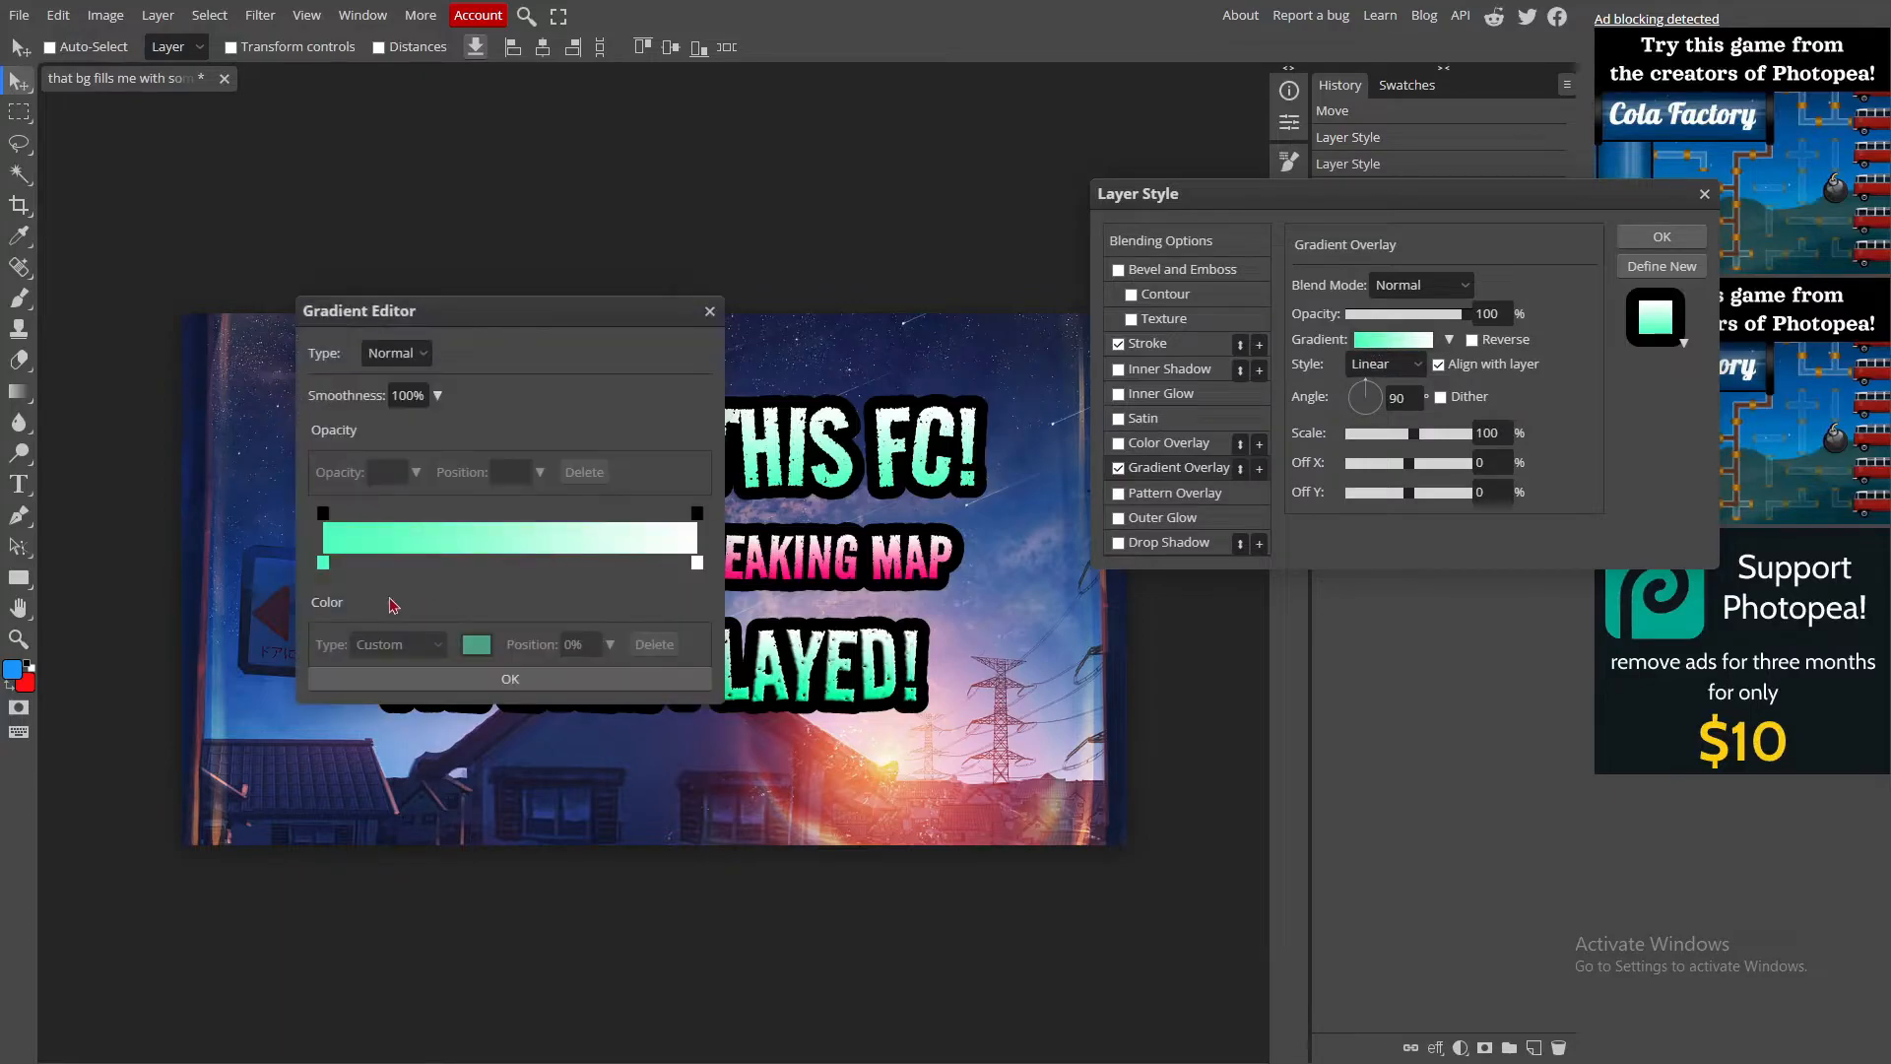
mouse_move(323, 563)
left_mouse_down()
mouse_move(658, 564)
mouse_move(323, 565)
left_mouse_up()
left_click(698, 564)
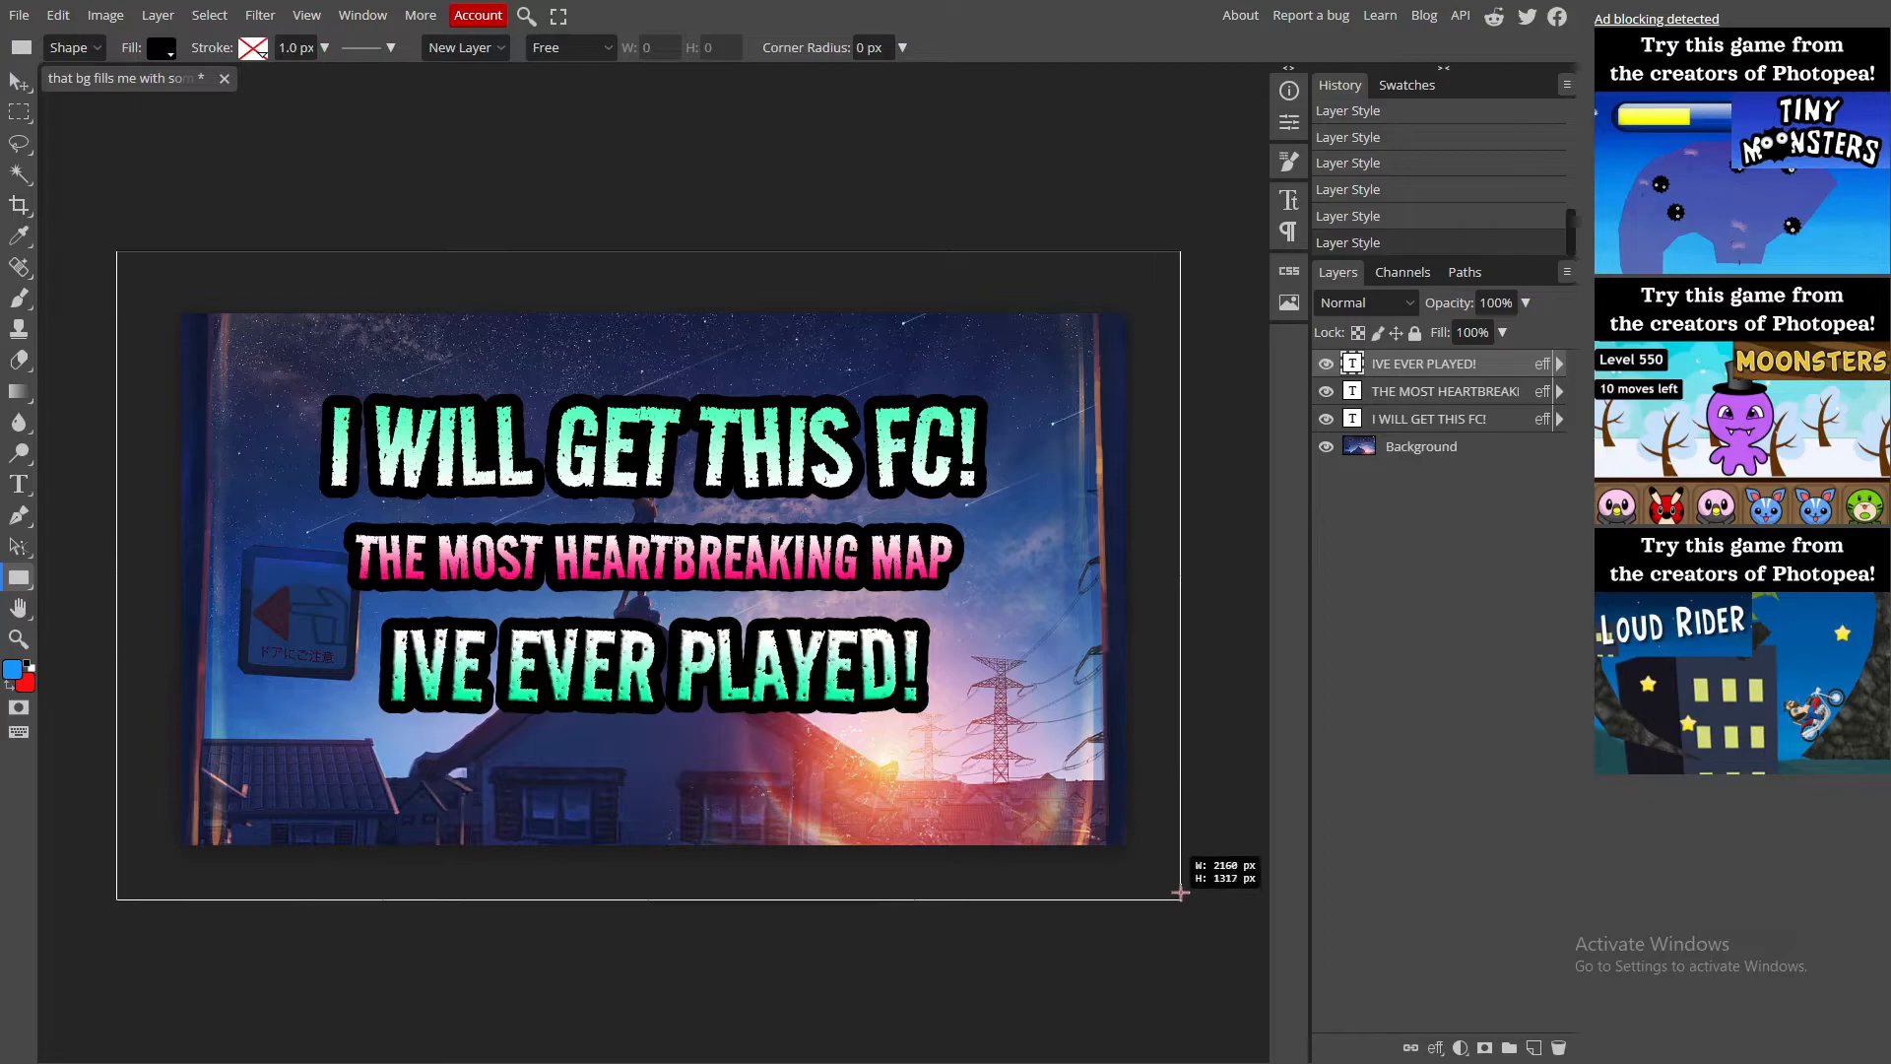
Step: Draw a black rectangle about 2160 by 1317 px covering the whole canvas and move its layer below the Background layer
left_click_drag(1180, 883, 1185, 886)
left_click_drag(1411, 399, 1408, 482)
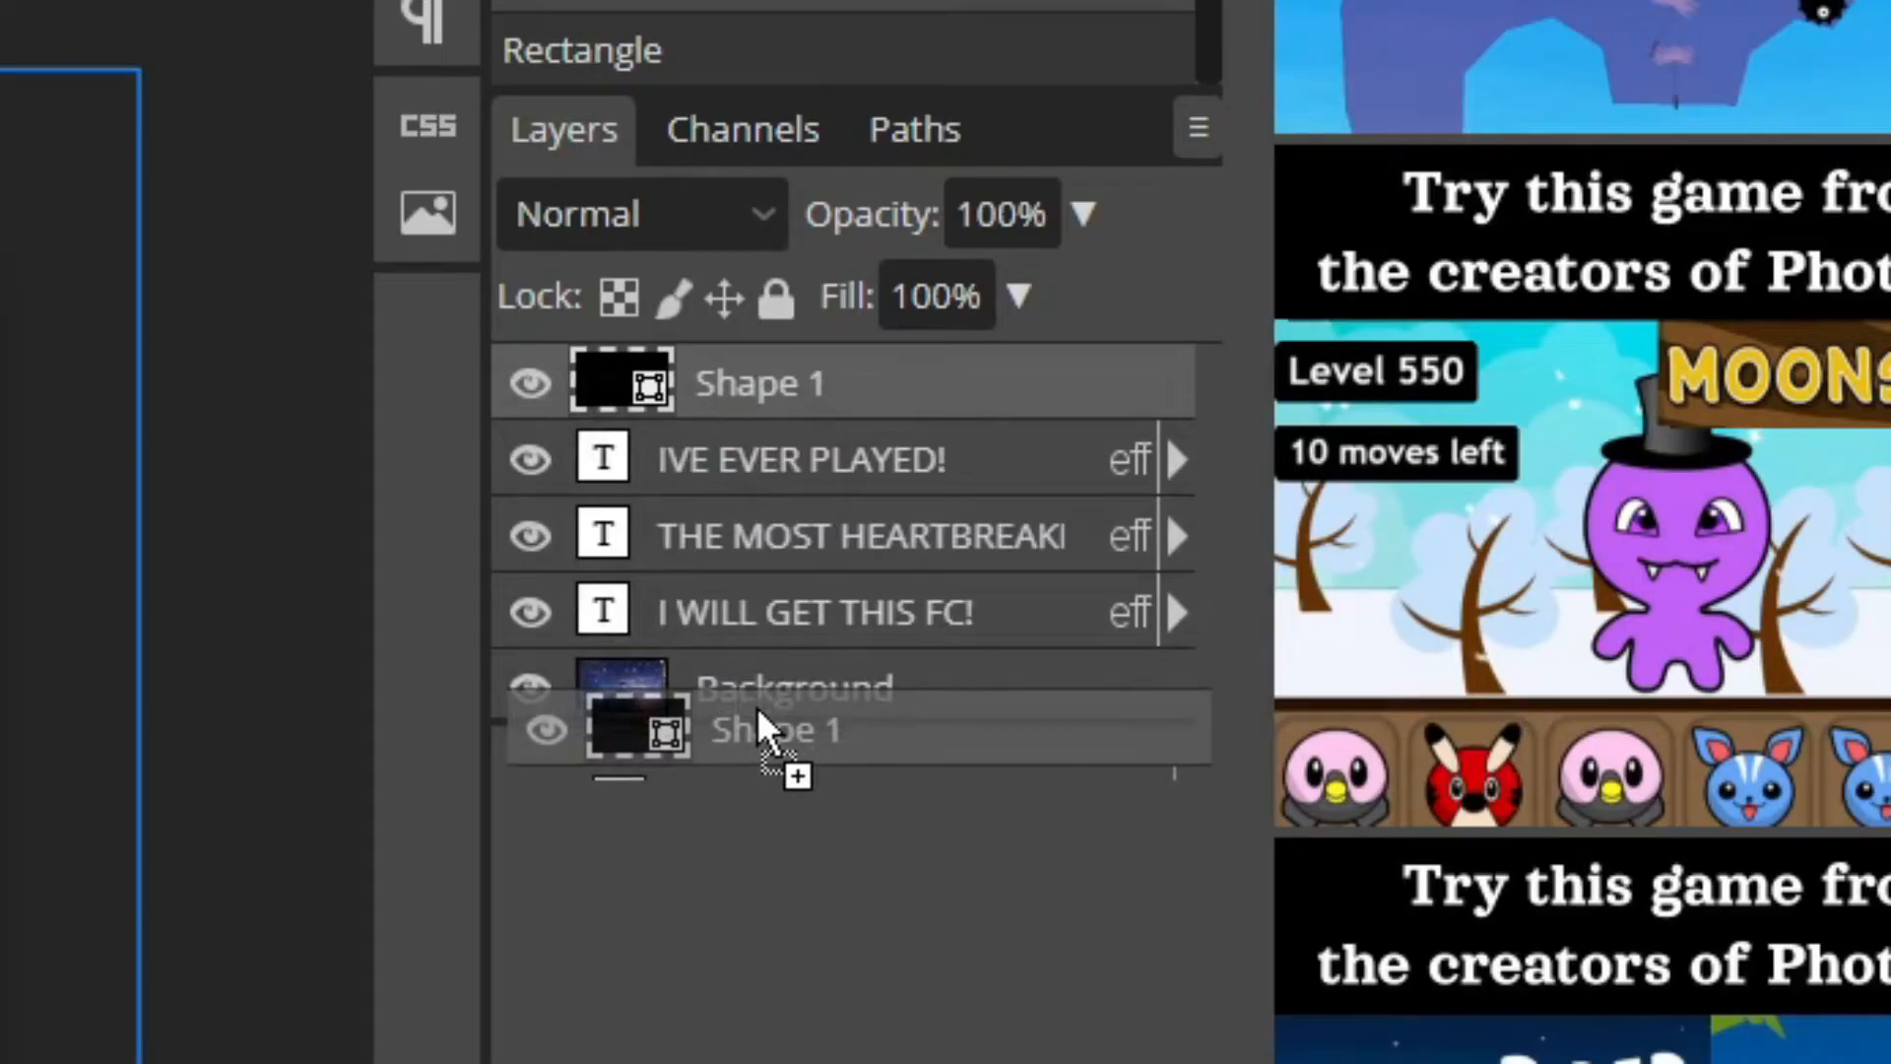
left_click_drag(758, 712, 759, 734)
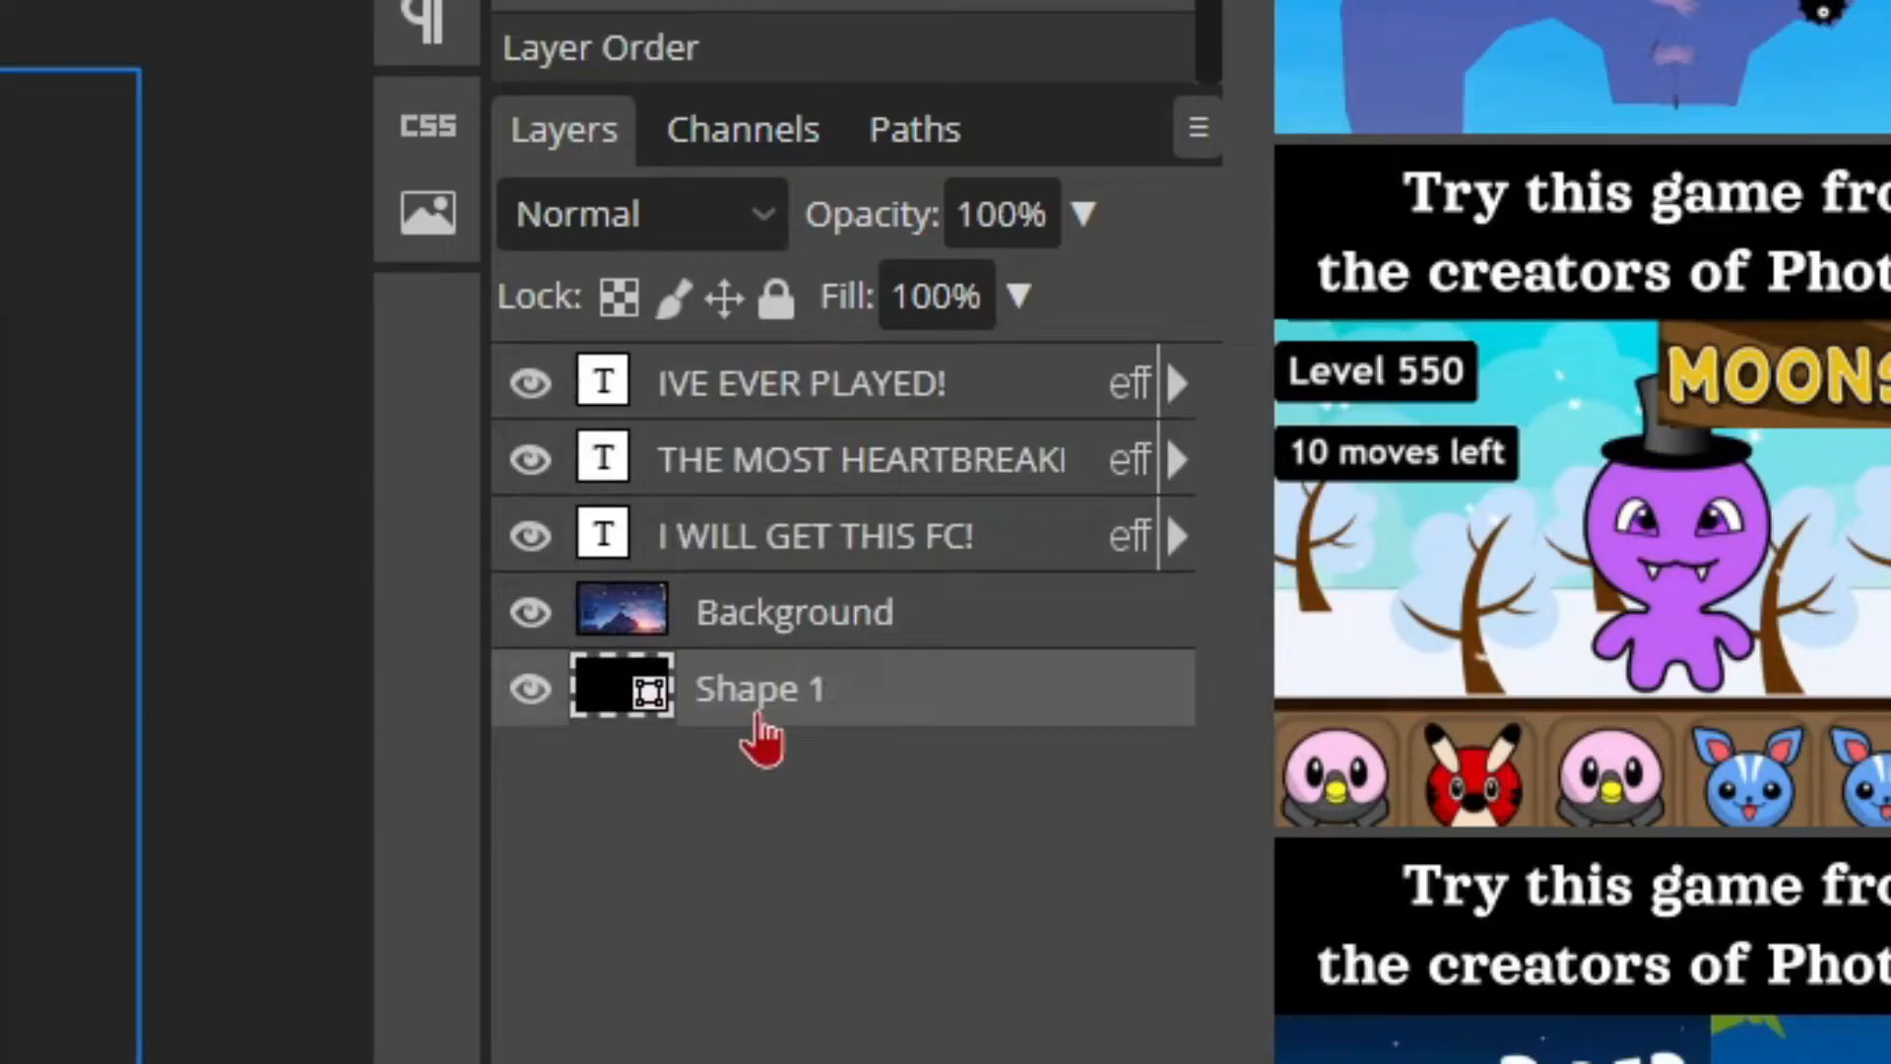
Step: Rasterize the rectangle layer and fill it with a linear blue-to-red gradient running diagonally from the canvas's upper-left to lower-right corner
right_click(711, 705)
left_click(647, 932)
left_click(46, 950)
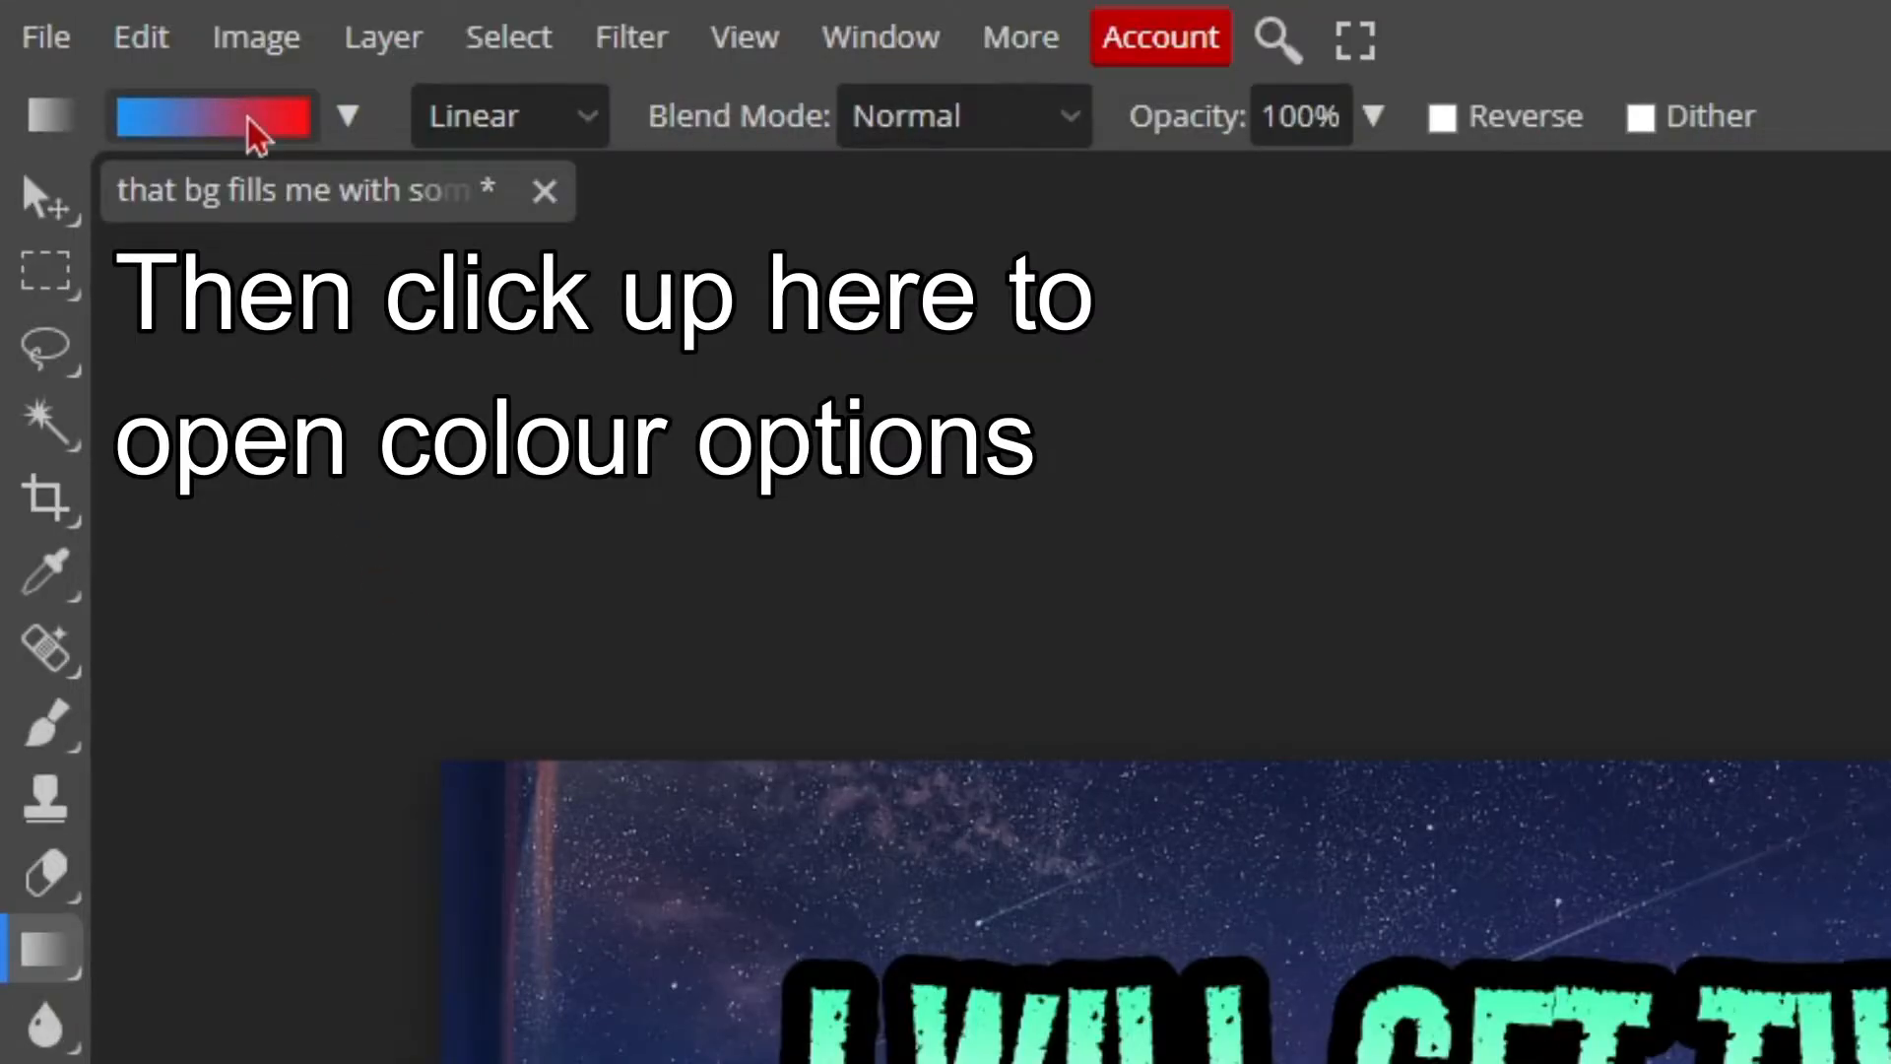
left_click(246, 118)
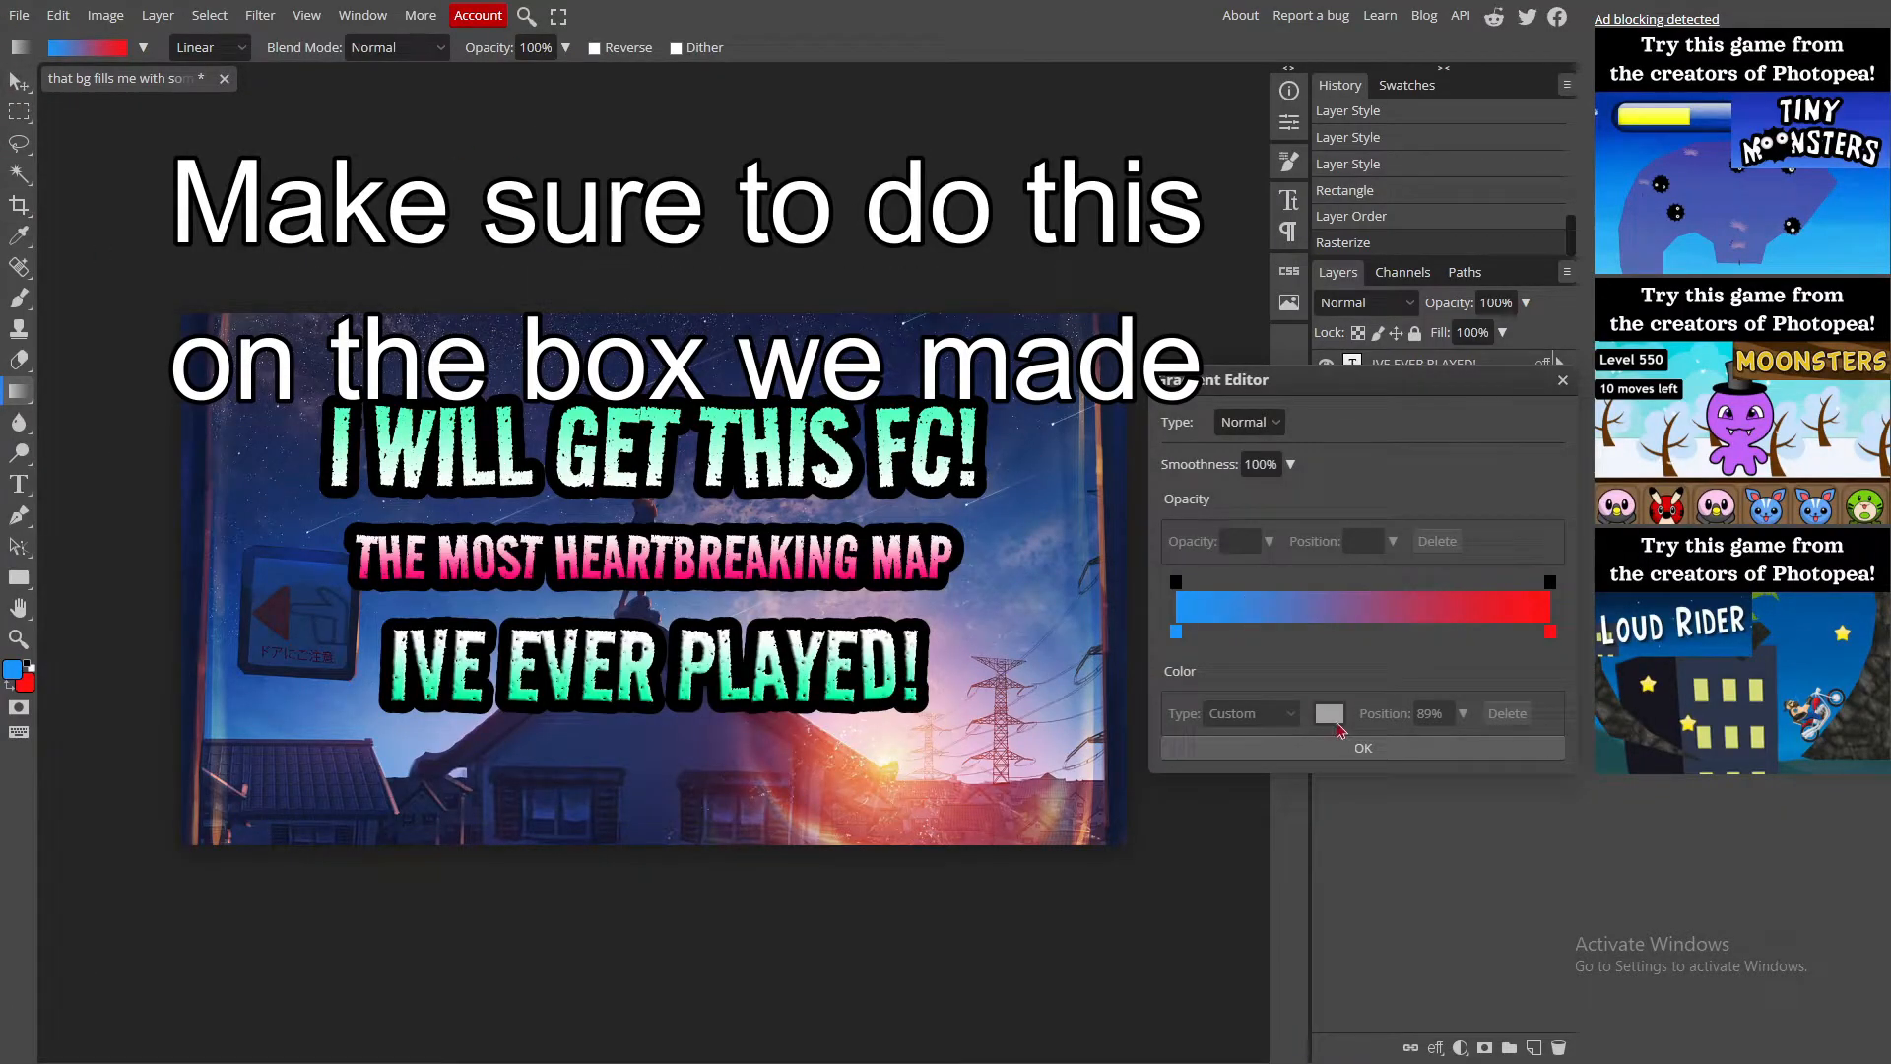
left_click(1354, 750)
left_click_drag(118, 245, 1160, 936)
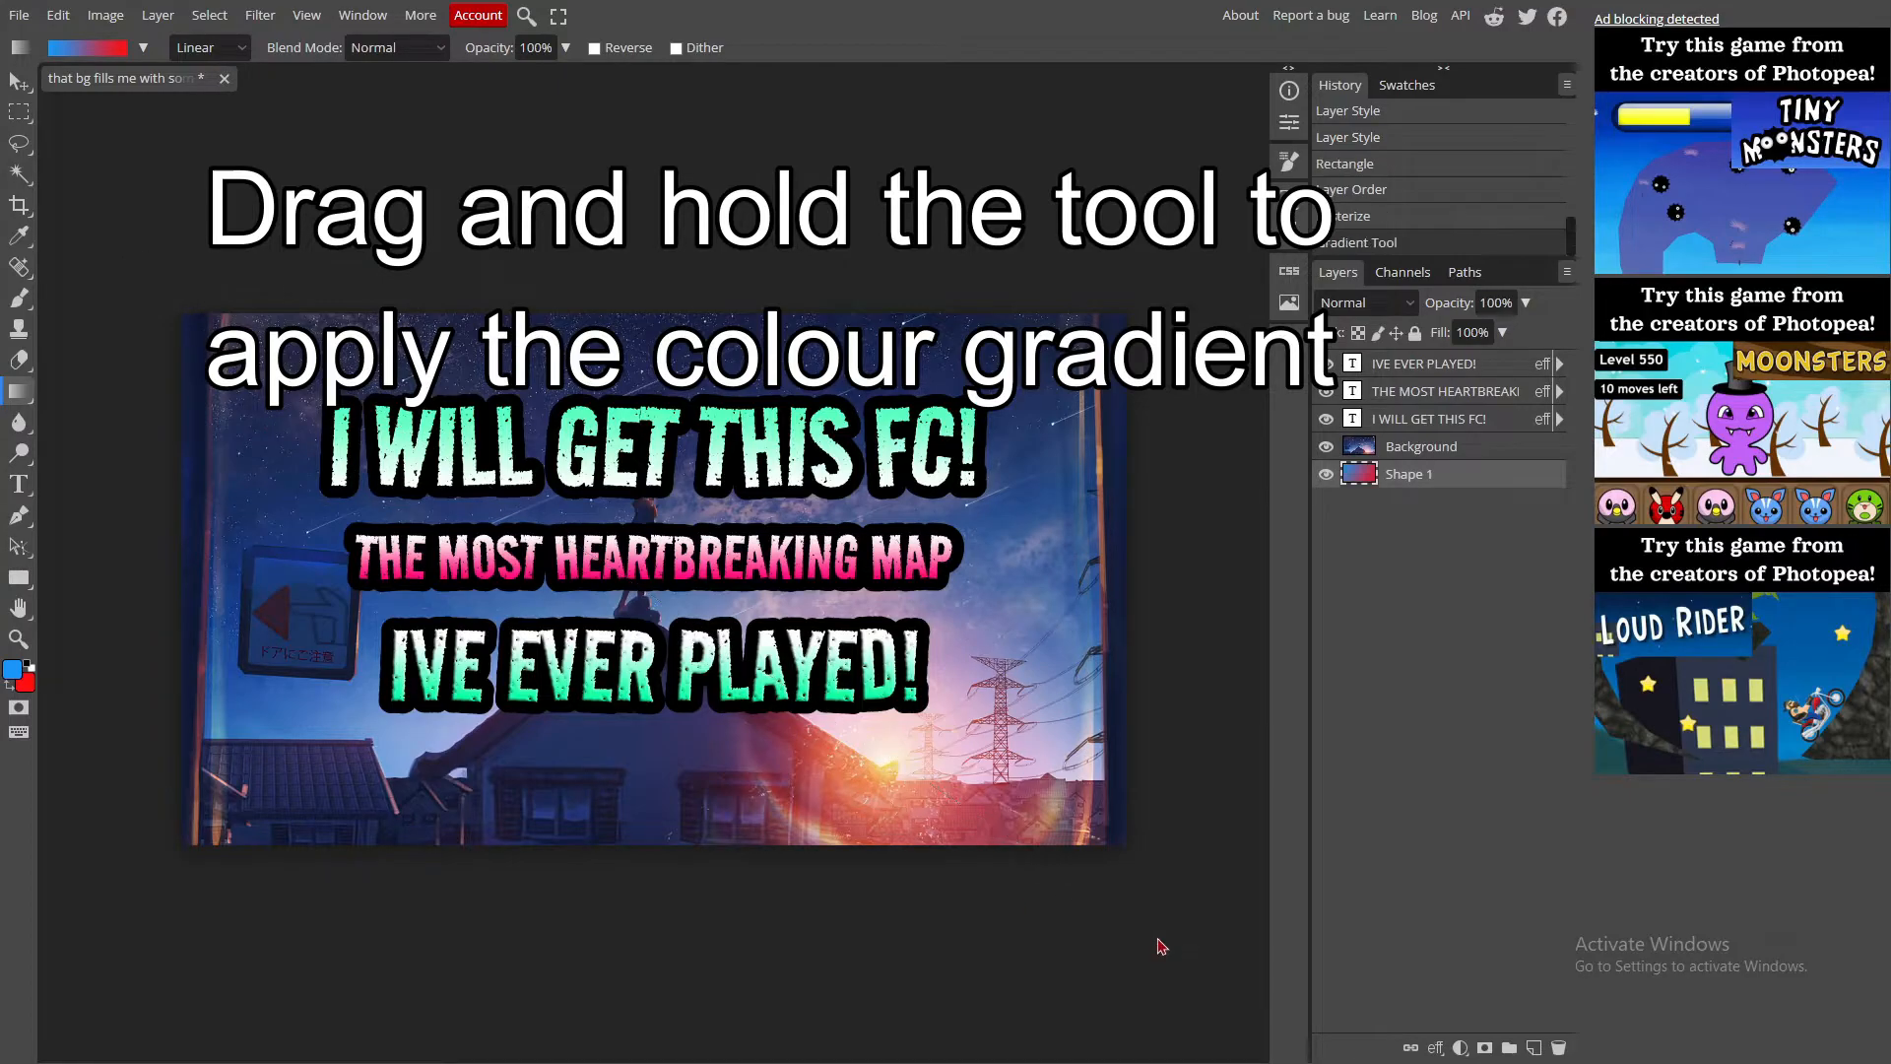
Step: Set the Background layer's opacity to 75% through its blending options
left_click(1445, 450)
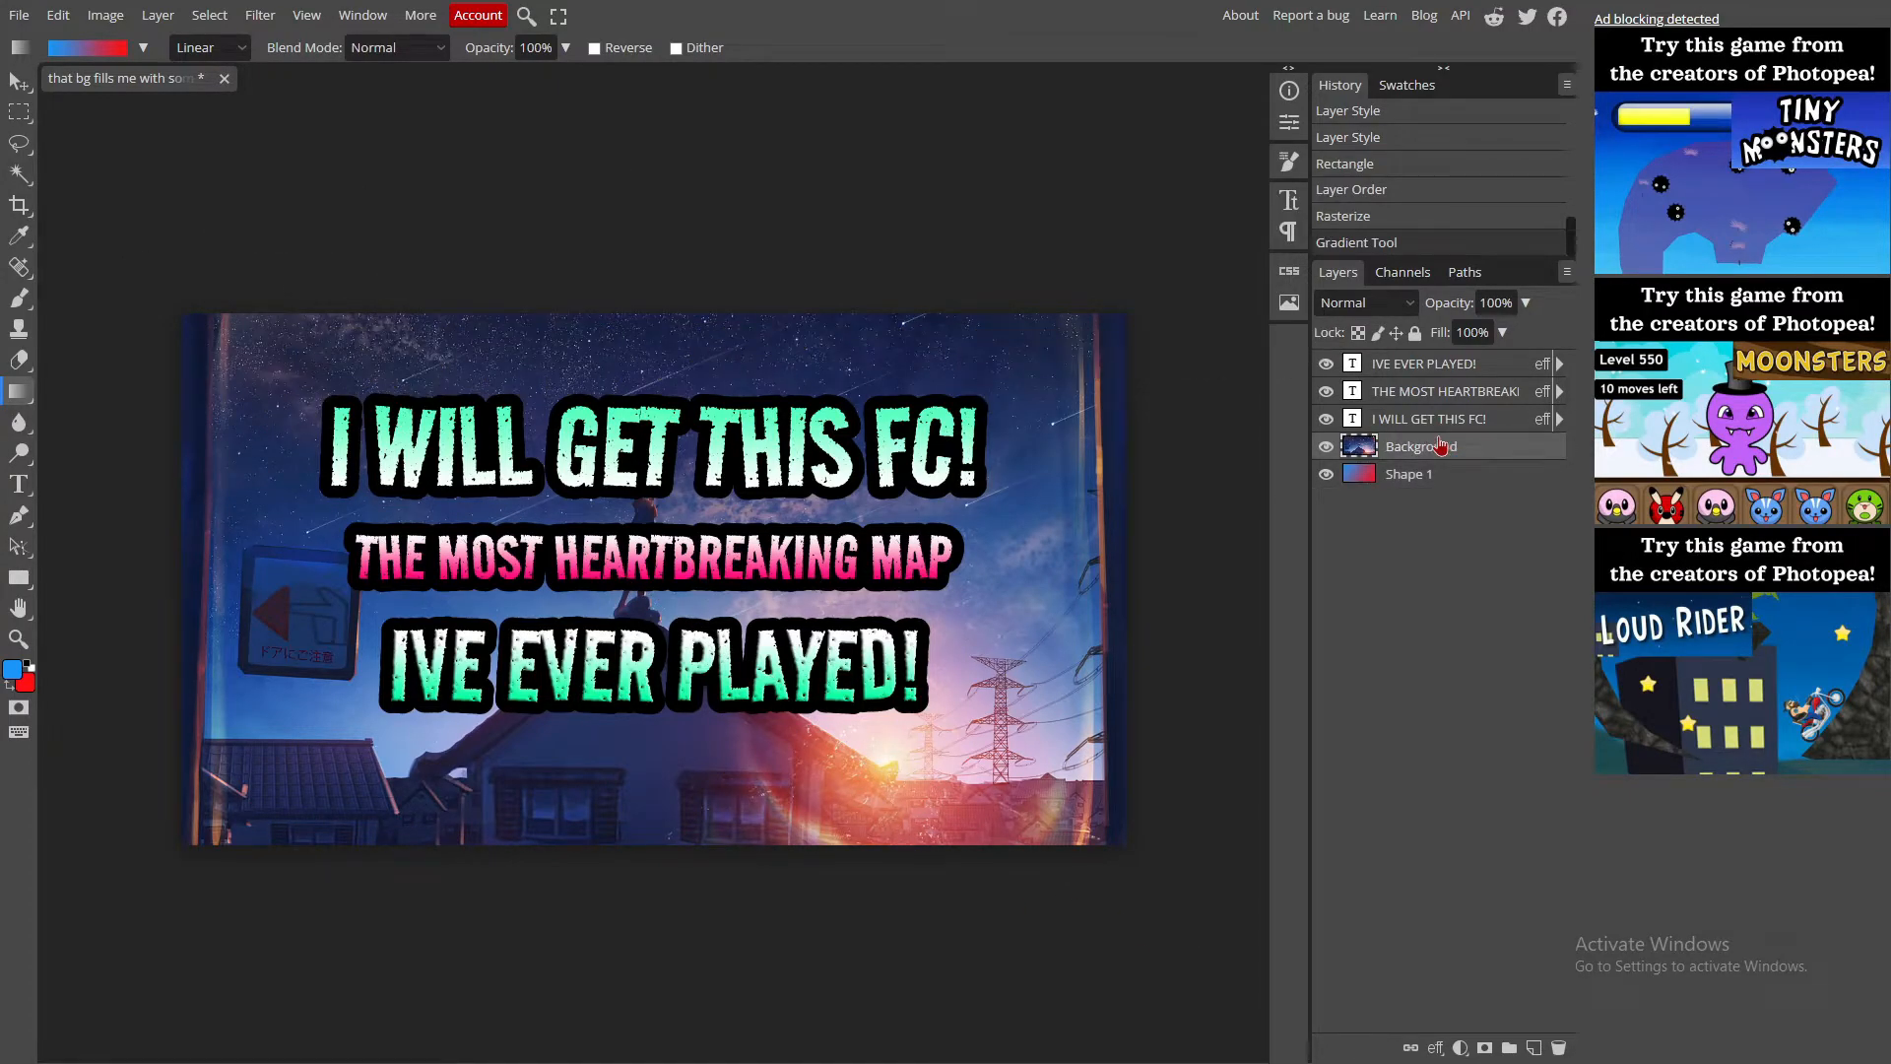
right_click(1389, 445)
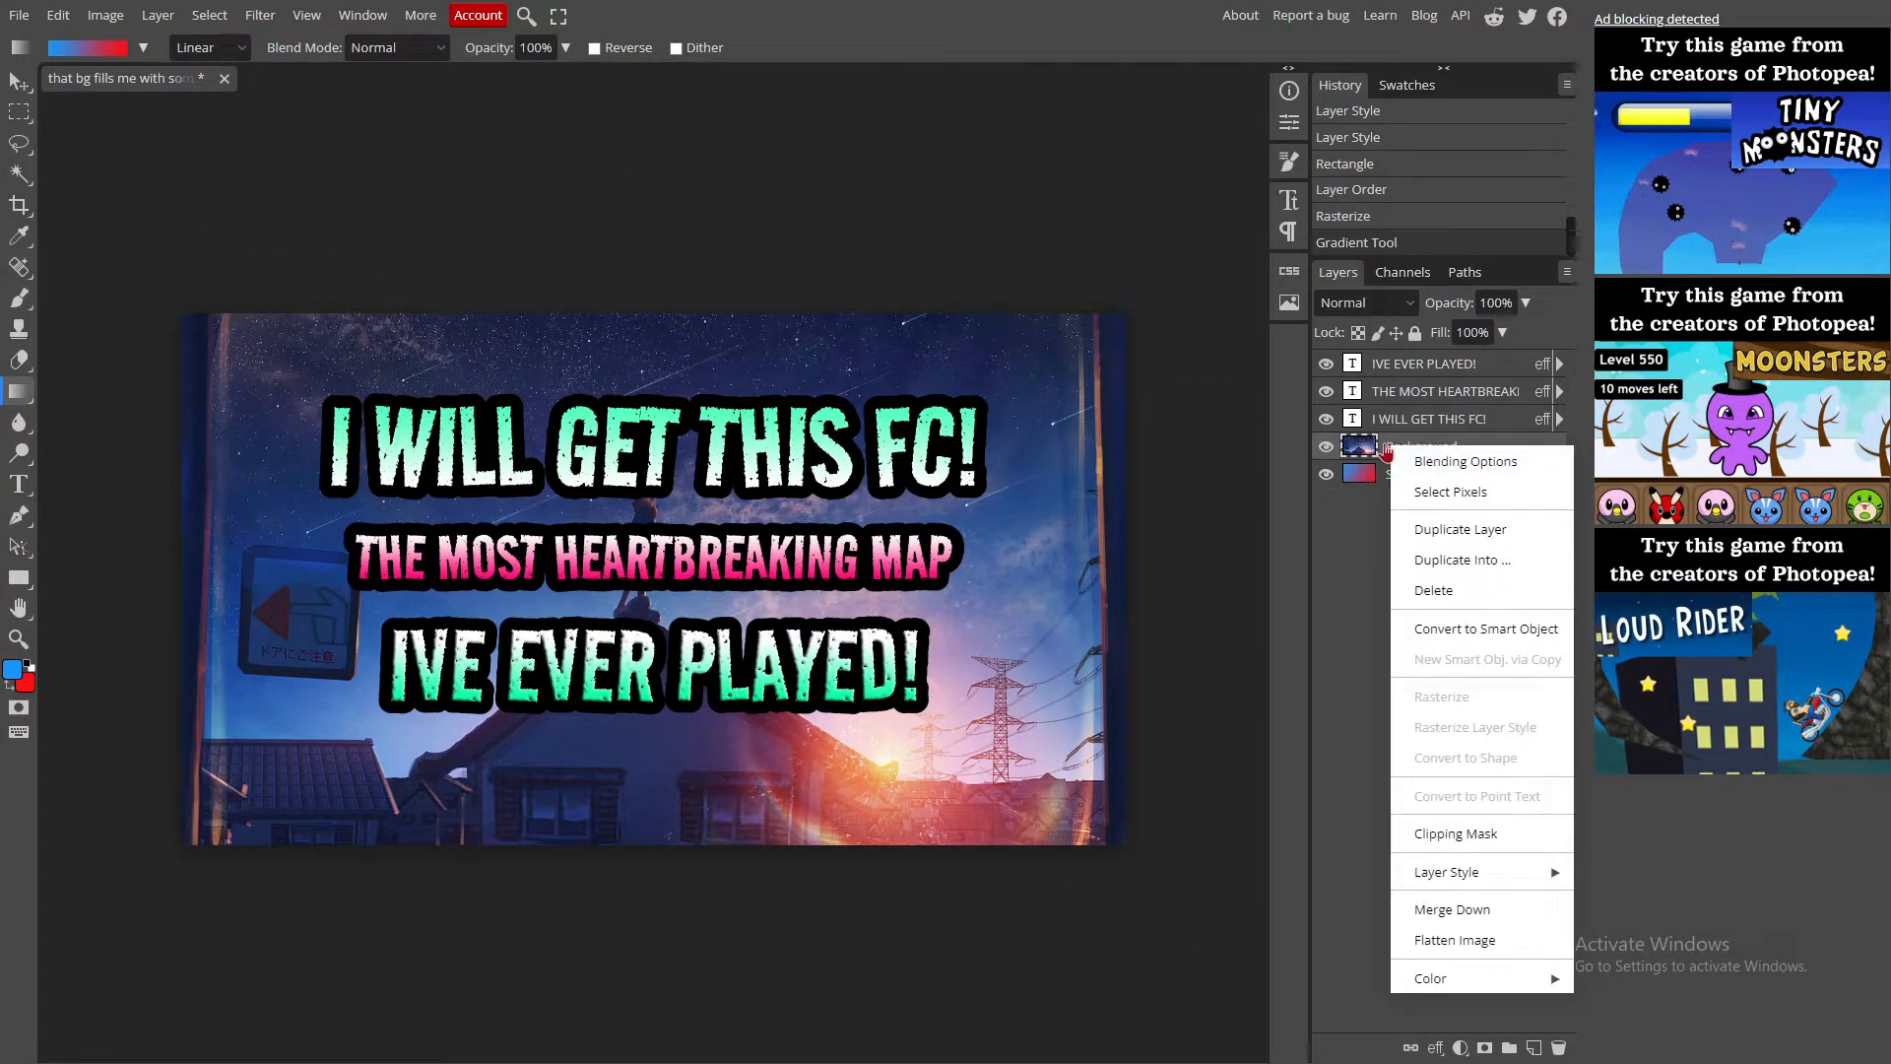
left_click(1411, 459)
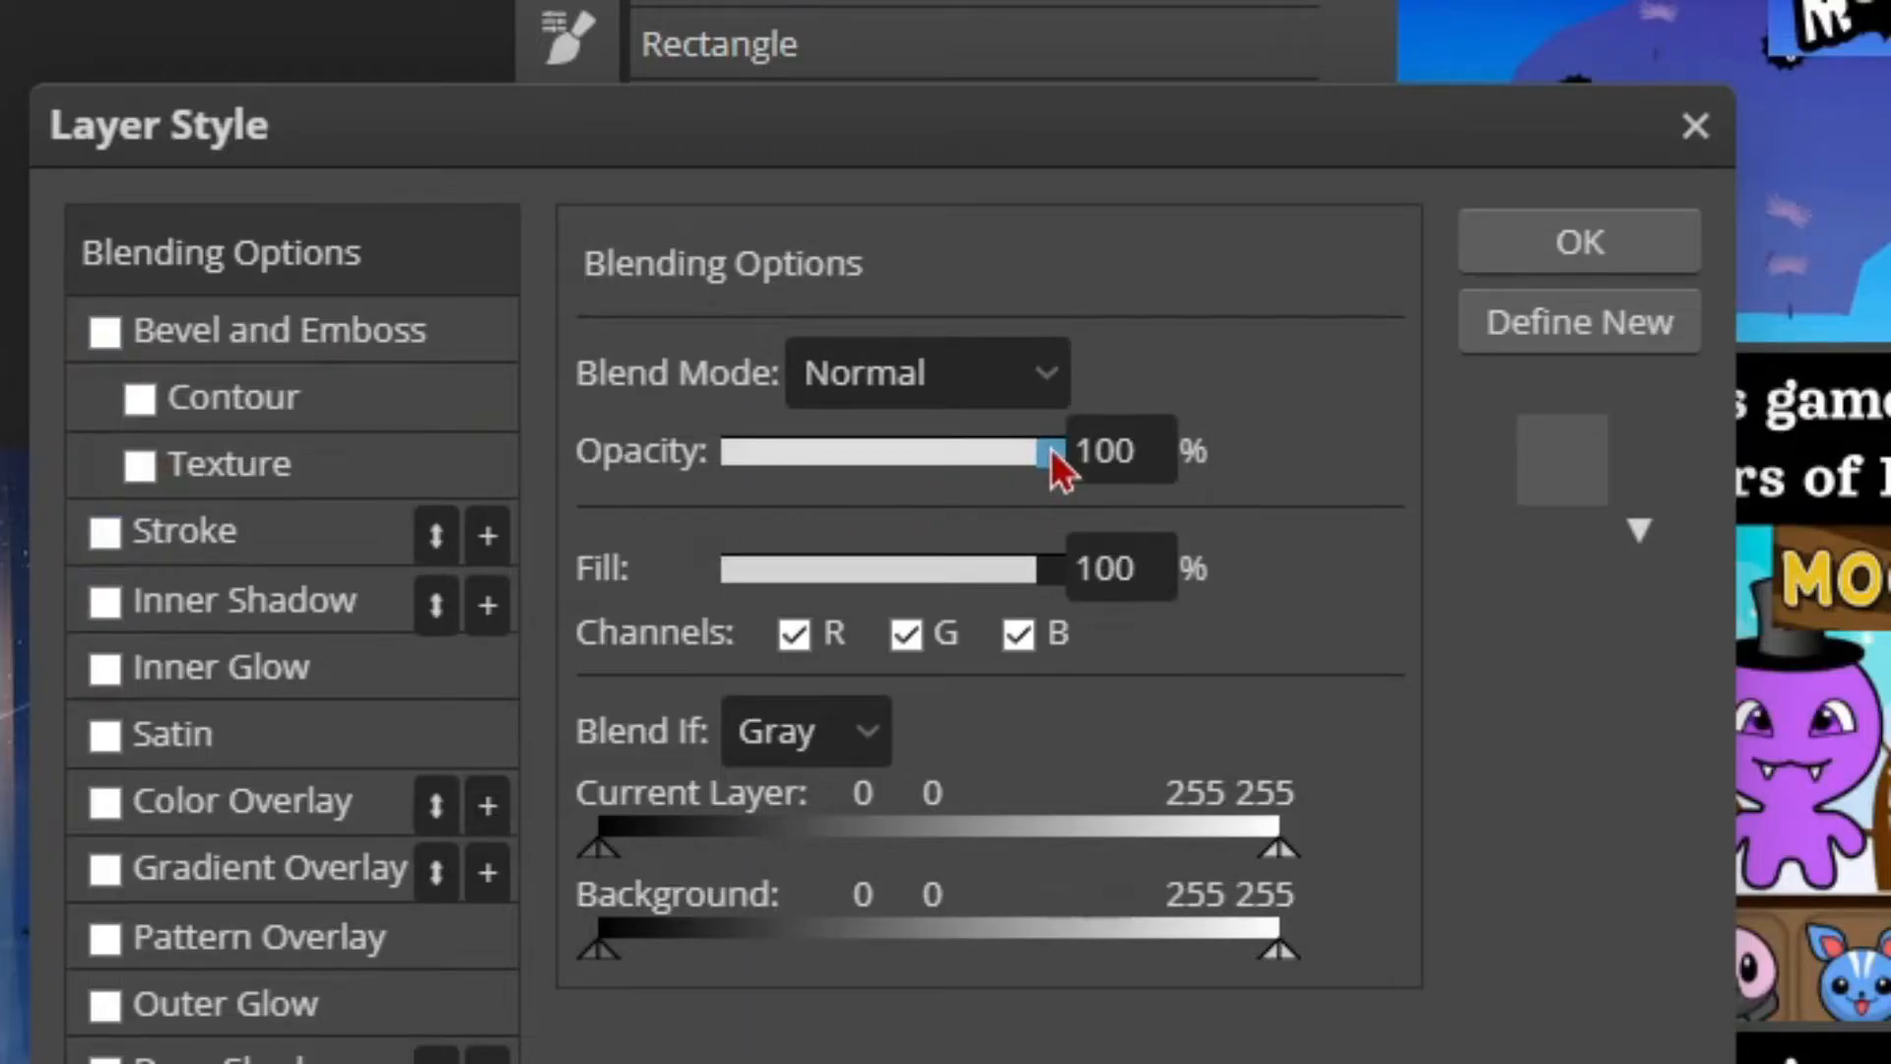
left_click_drag(1469, 317, 1454, 317)
left_click(1107, 450)
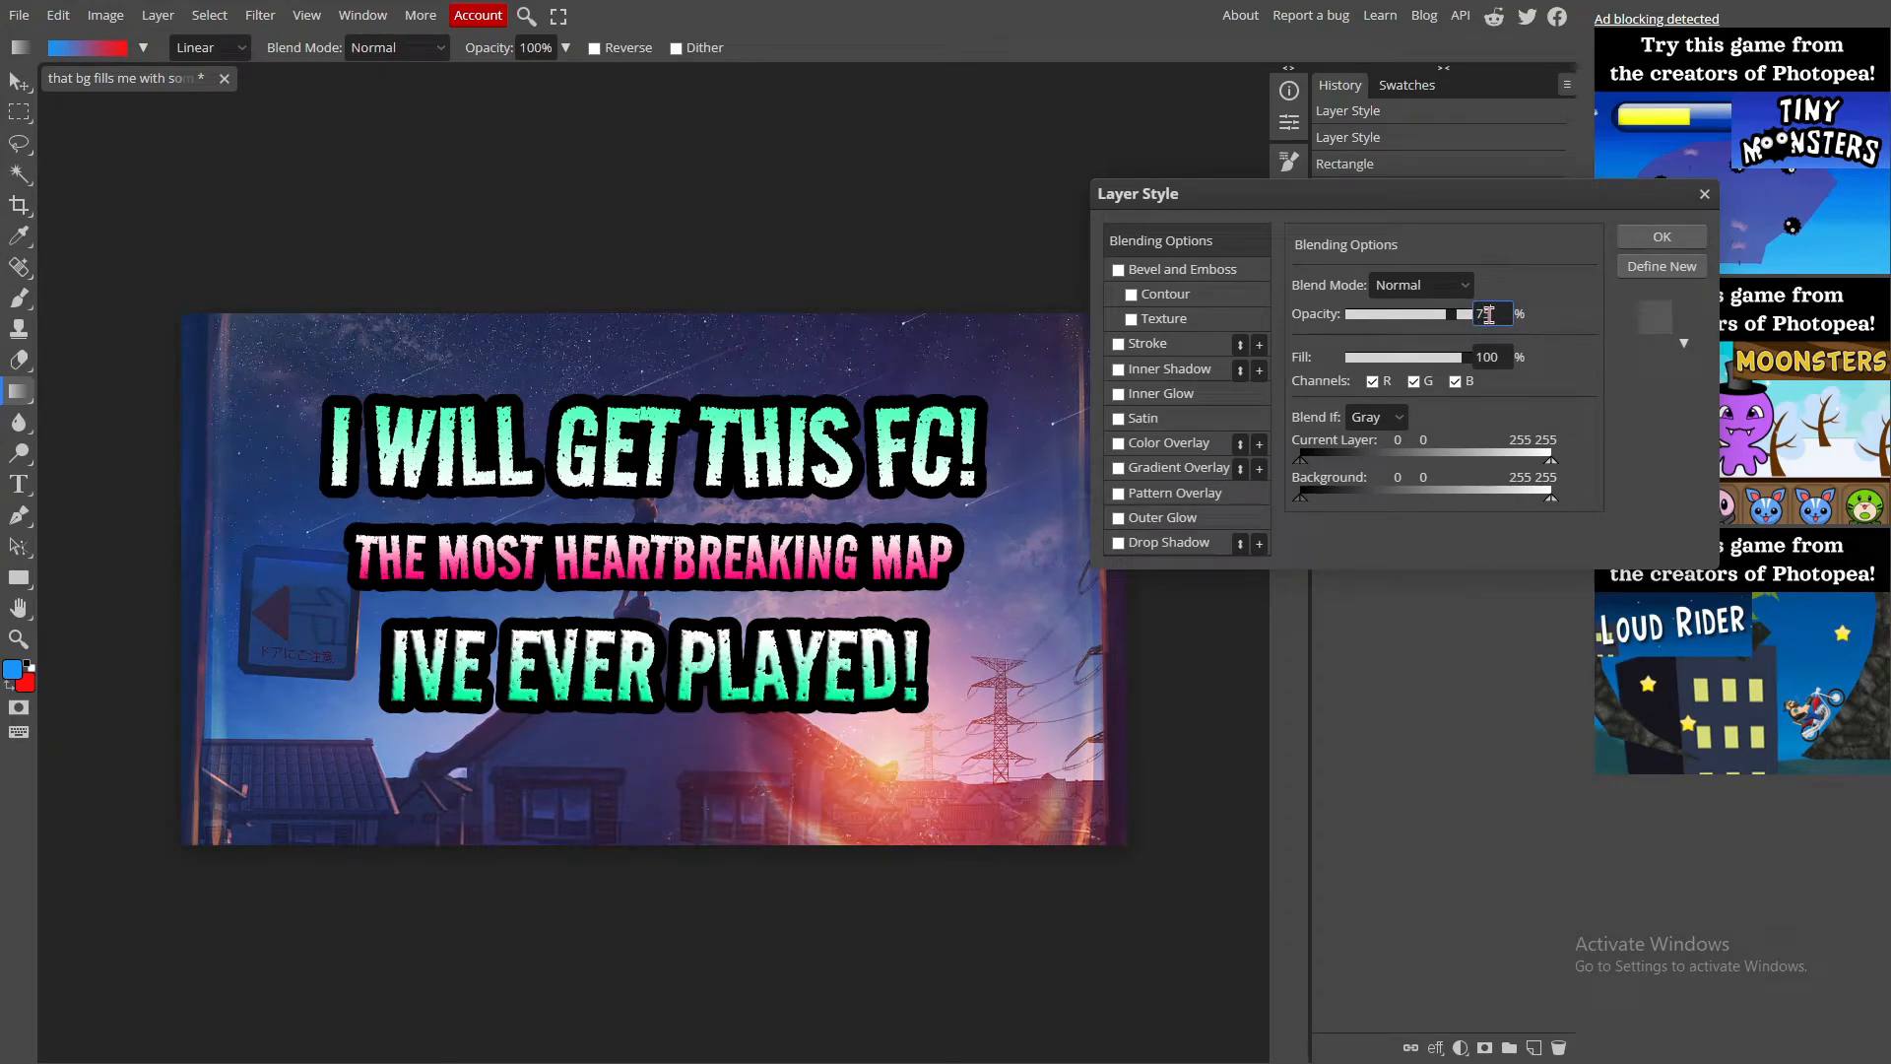
key("Return")
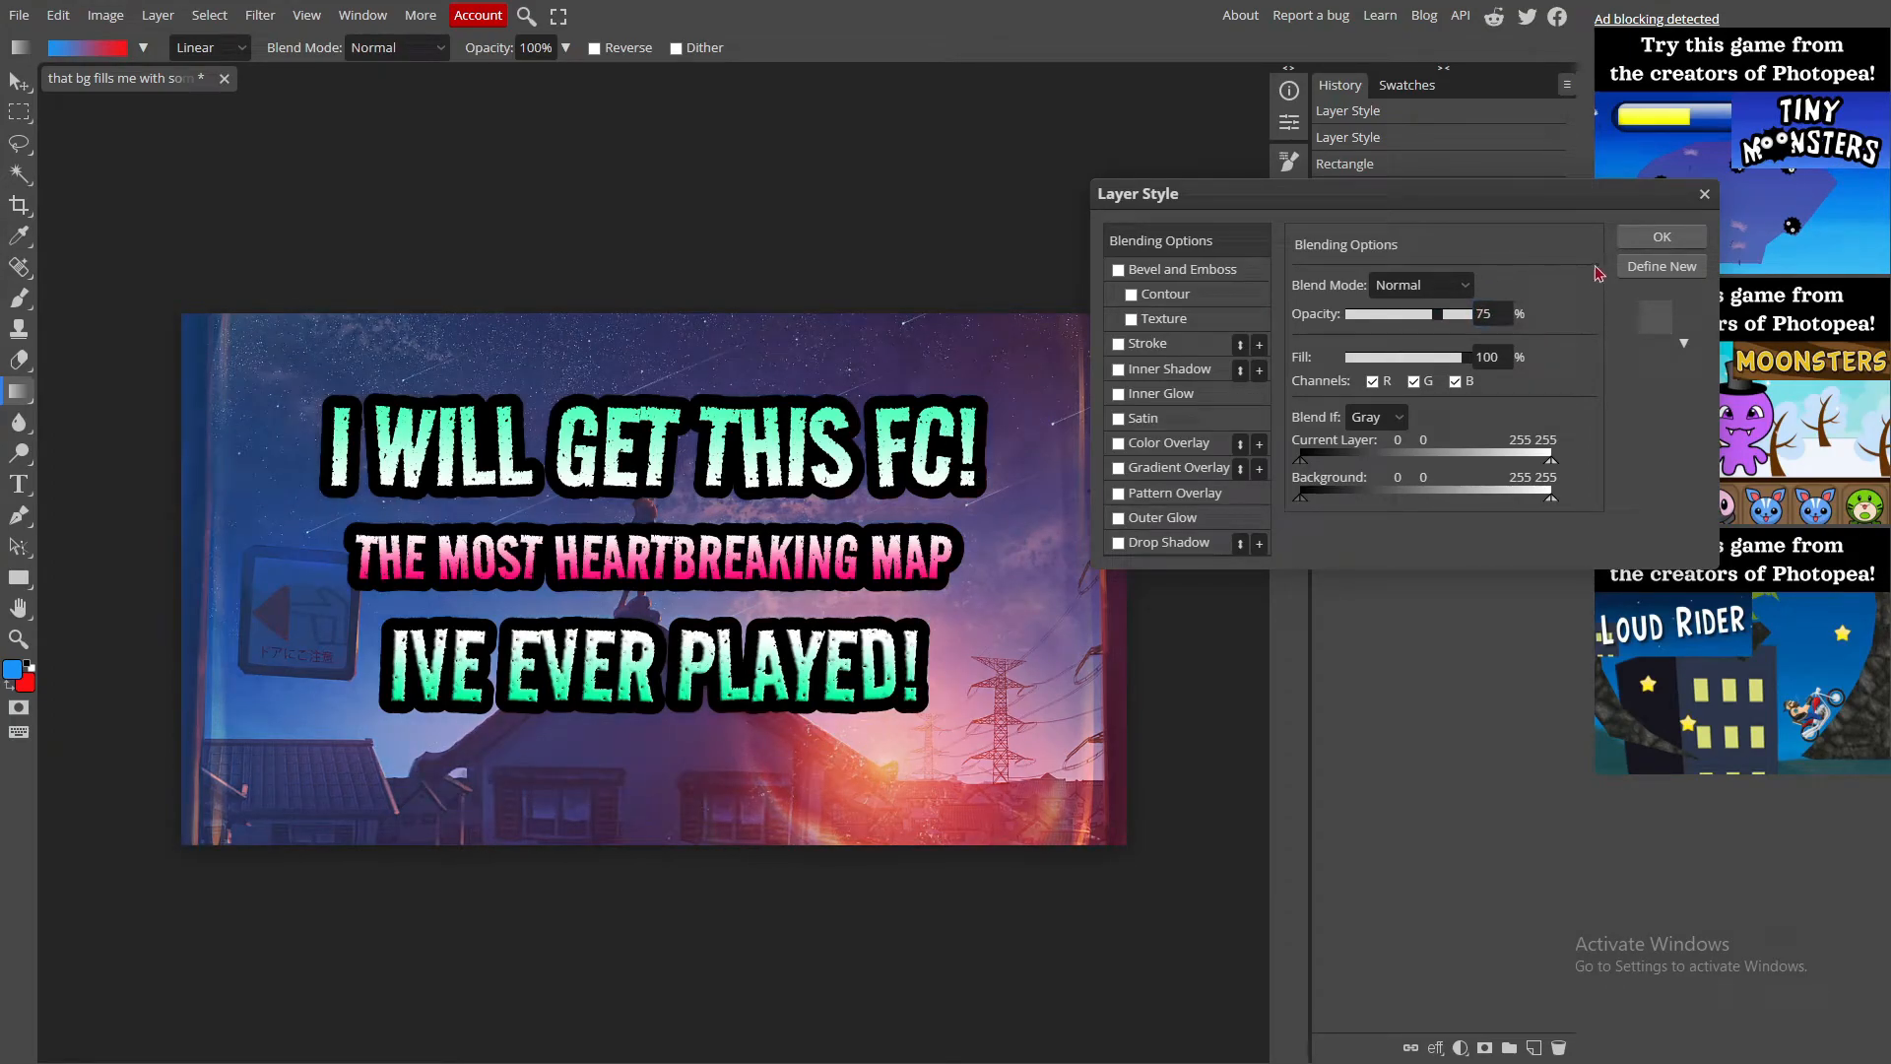
left_click(1661, 244)
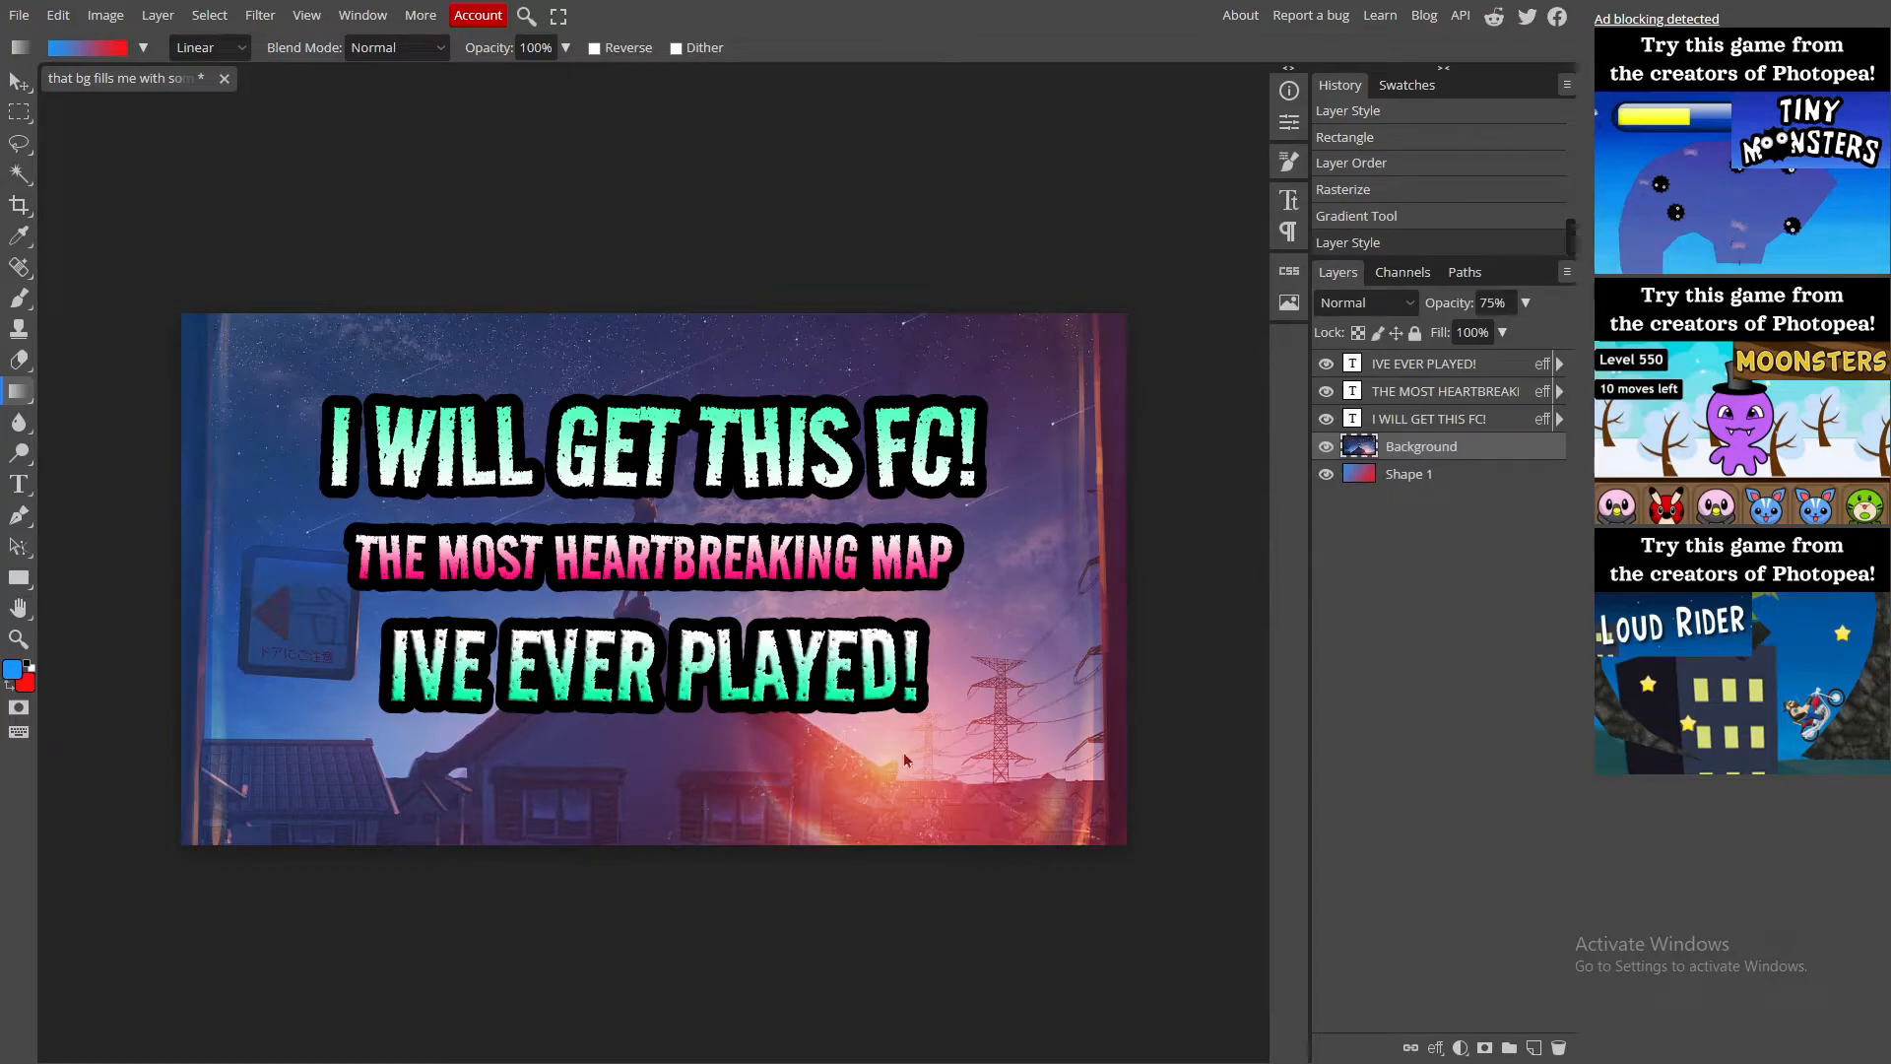
Step: Add a magenta-pink colour stop at 98% next to the red end of the Gradient tool's blue-to-red gradient
left_click(88, 48)
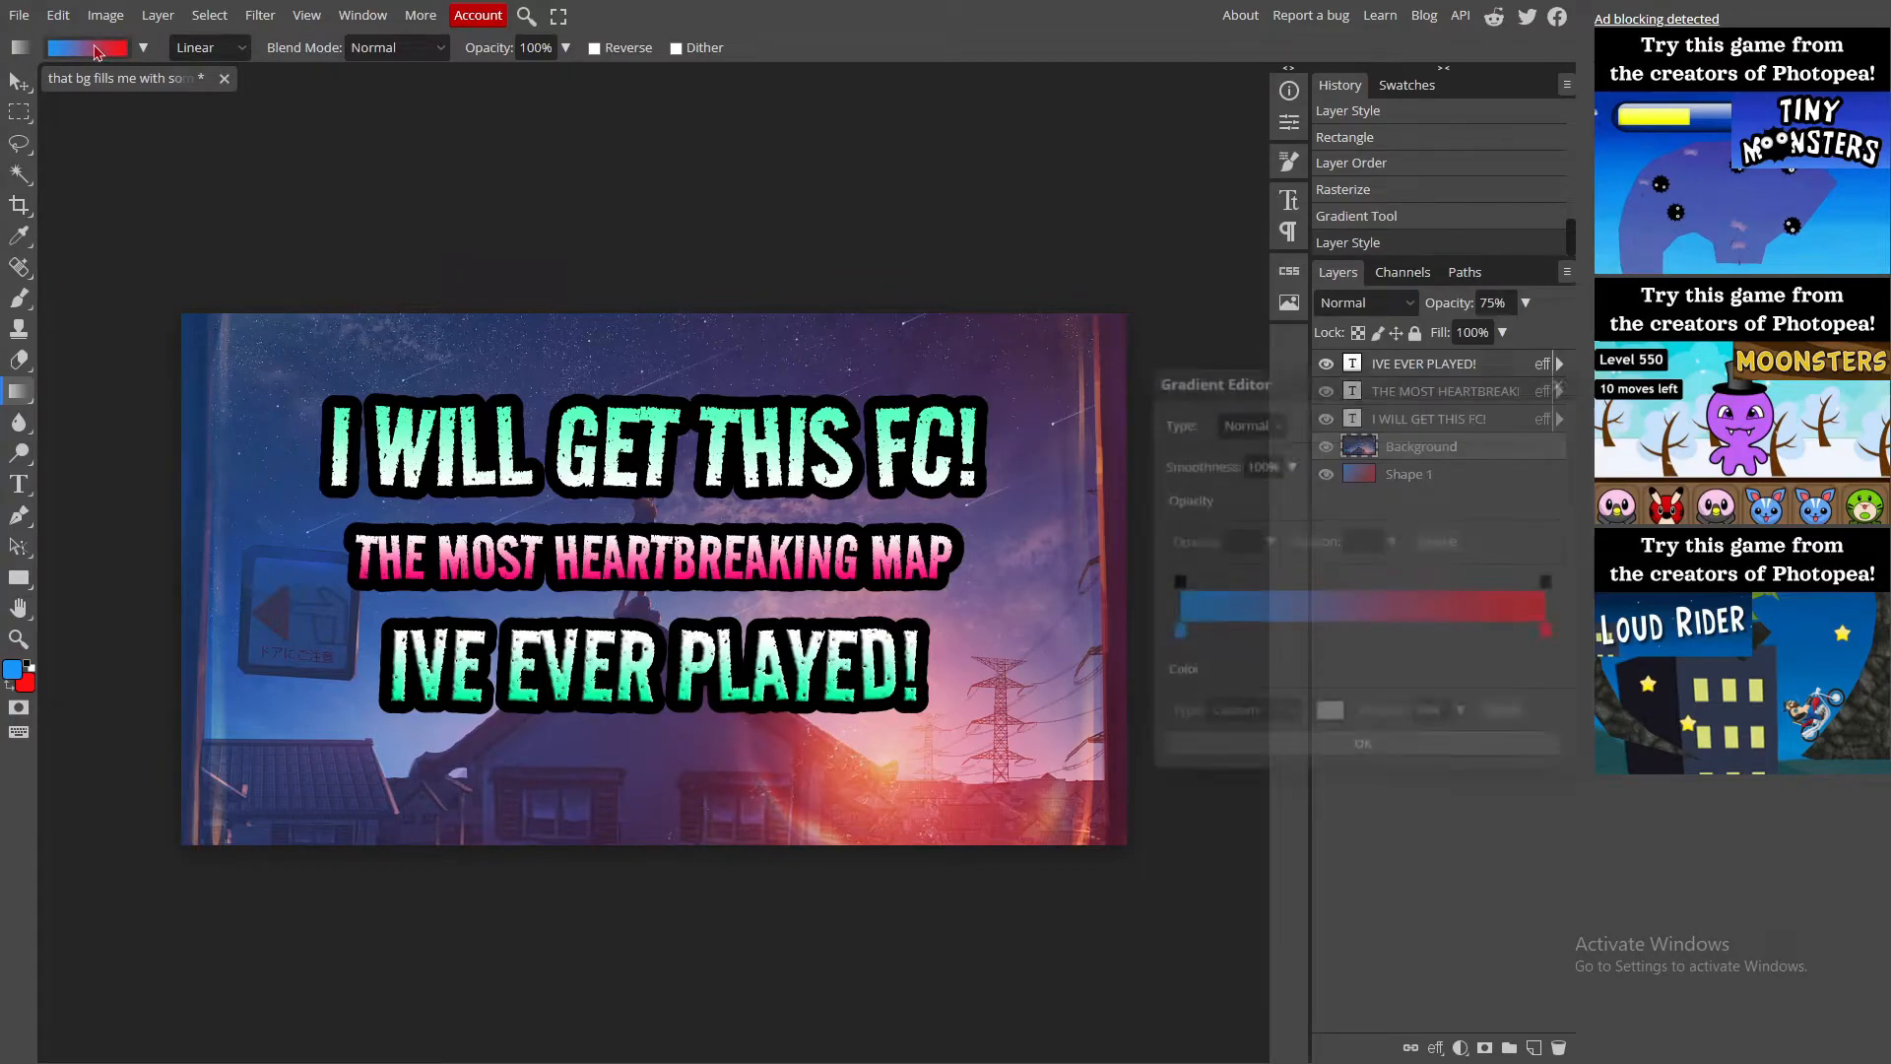
left_click(1544, 632)
double_click(1544, 633)
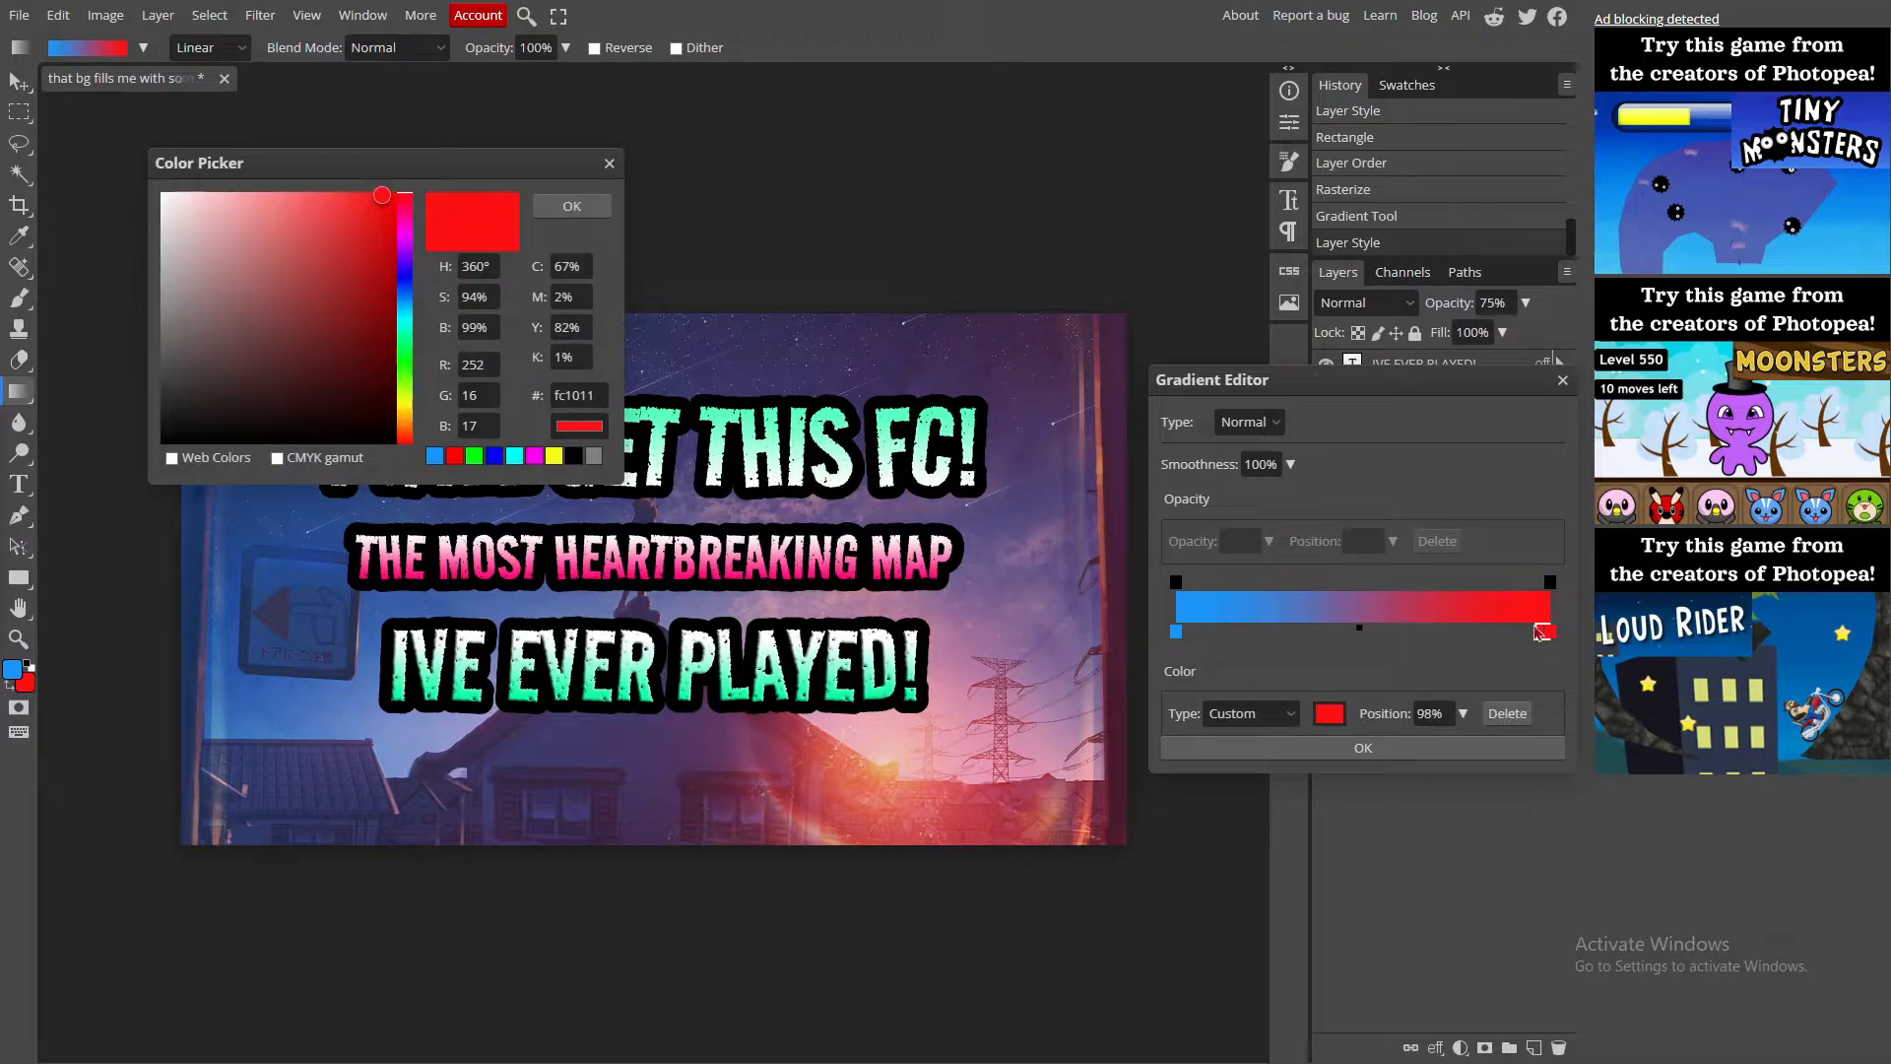
left_click(405, 219)
left_click(572, 205)
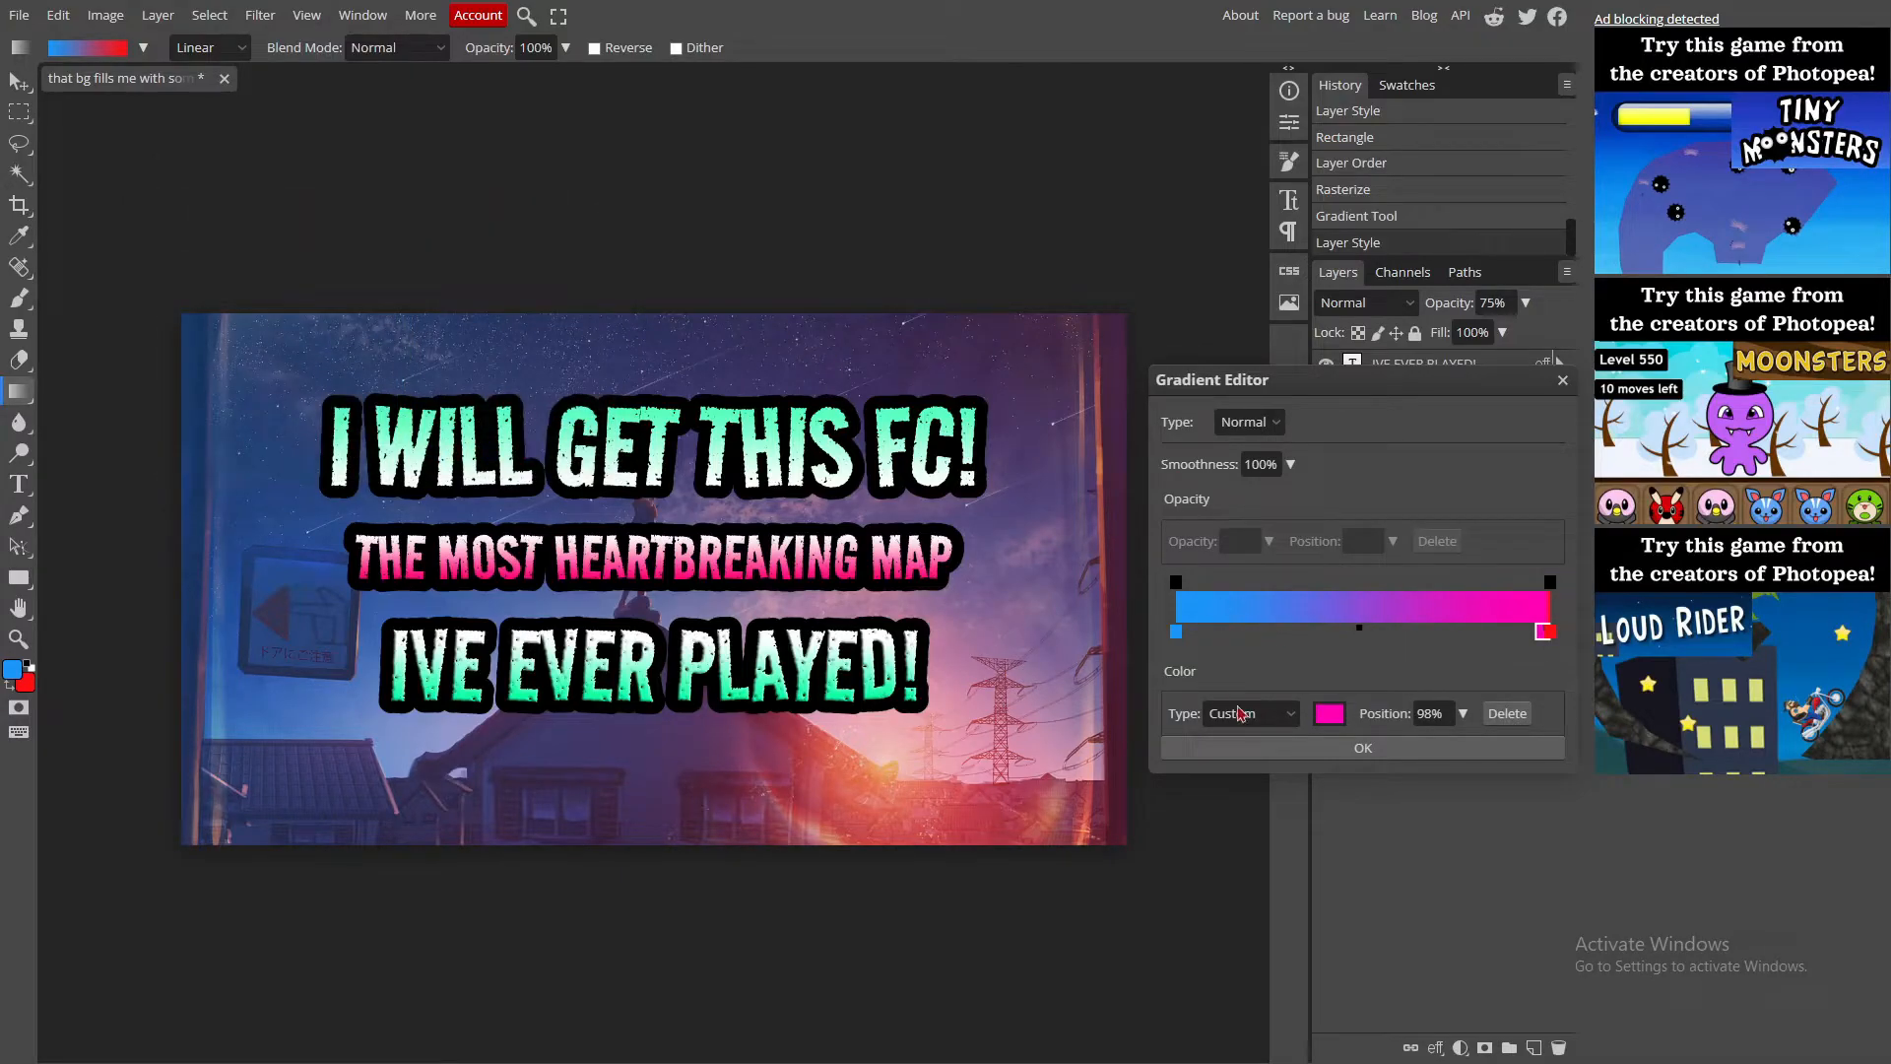
left_click(1315, 748)
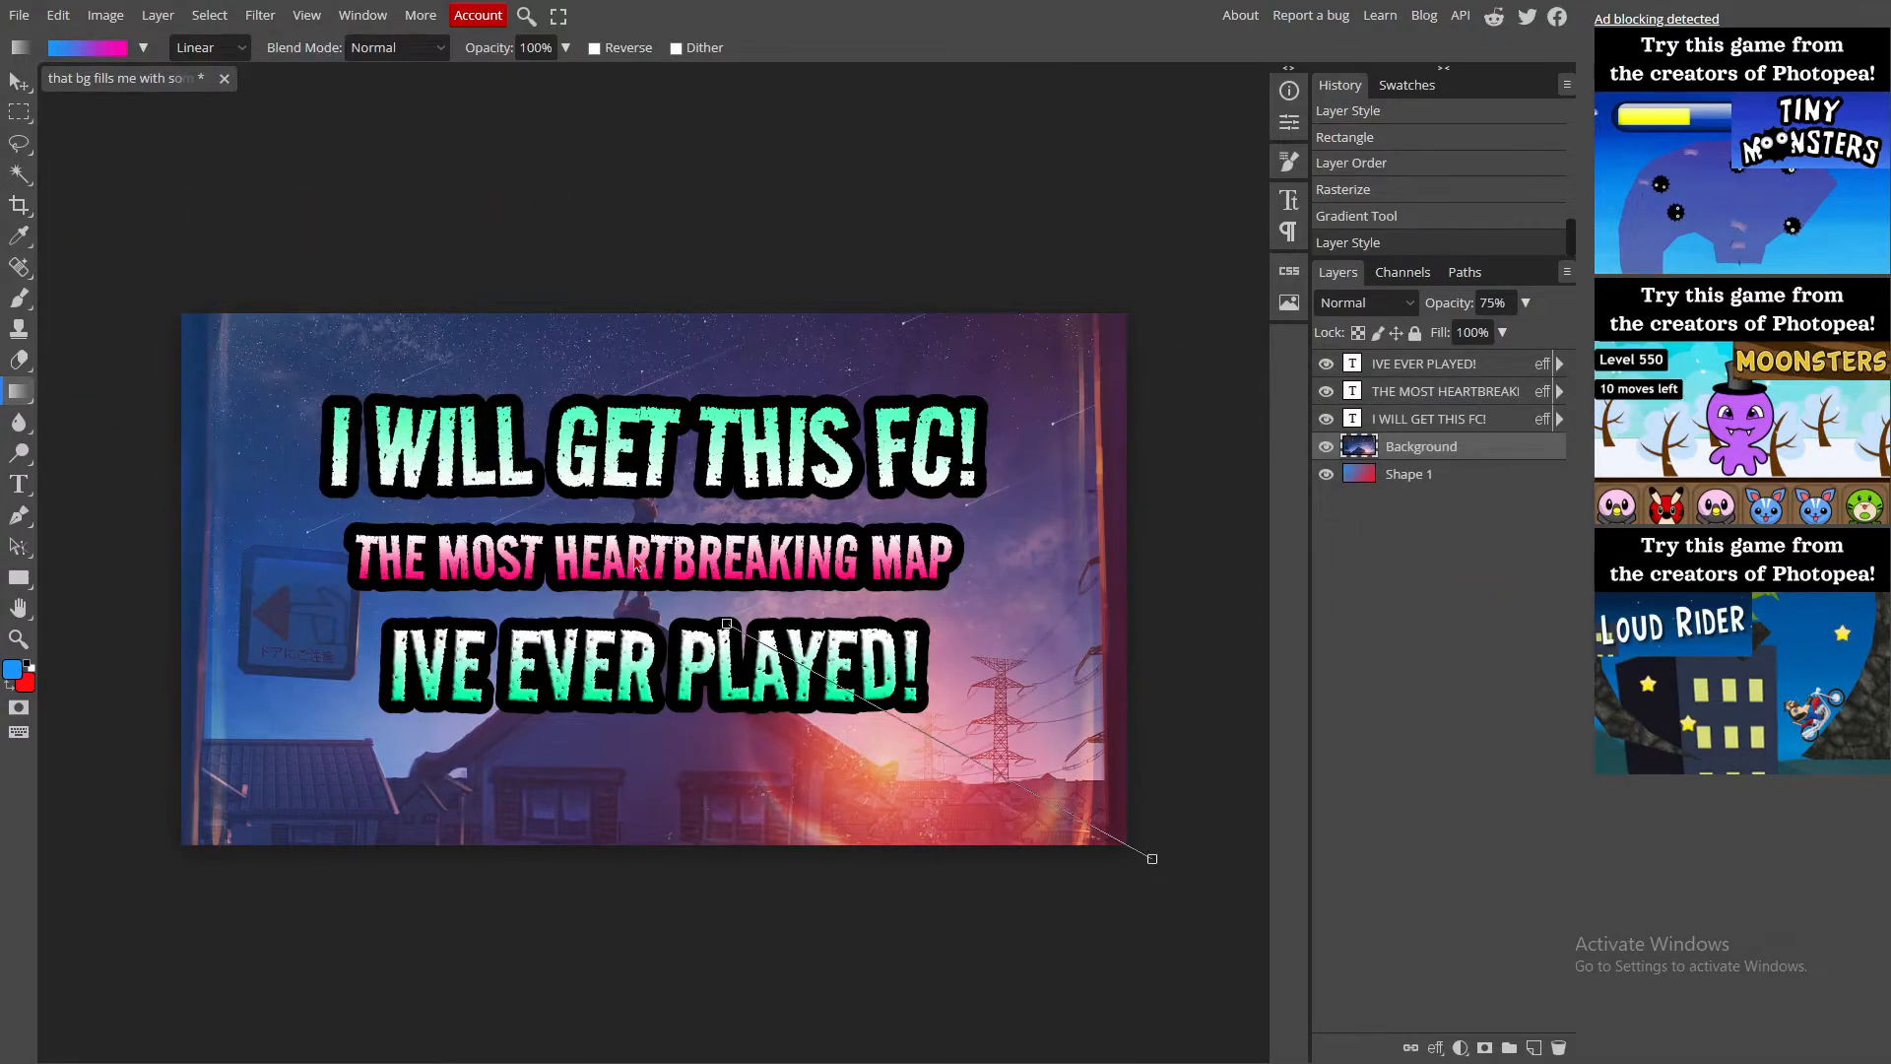
Step: Fill the Shape 1 layer with the blue-to-magenta gradient, running diagonally from the canvas's lower-right to upper-left corner
left_click_drag(1143, 859, 120, 264)
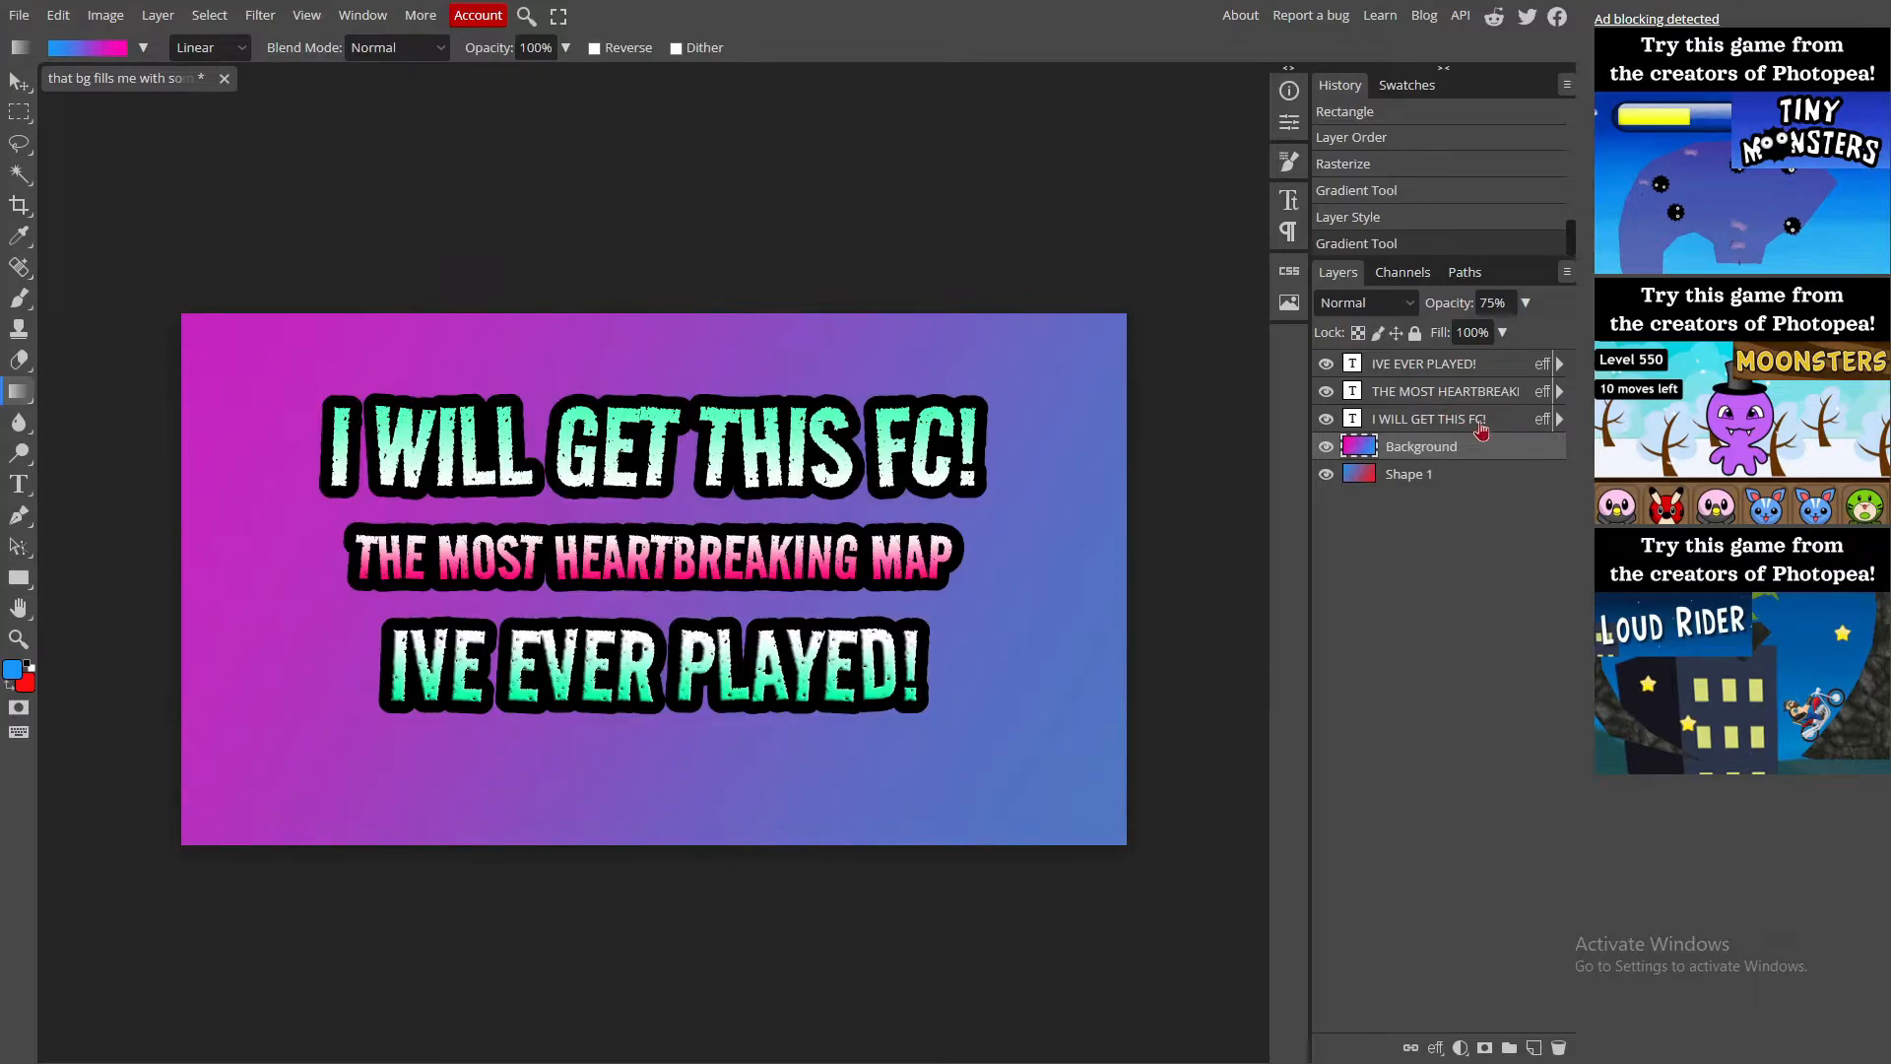
key("ctrl+z")
left_click(1427, 476)
left_click_drag(1146, 844, 149, 263)
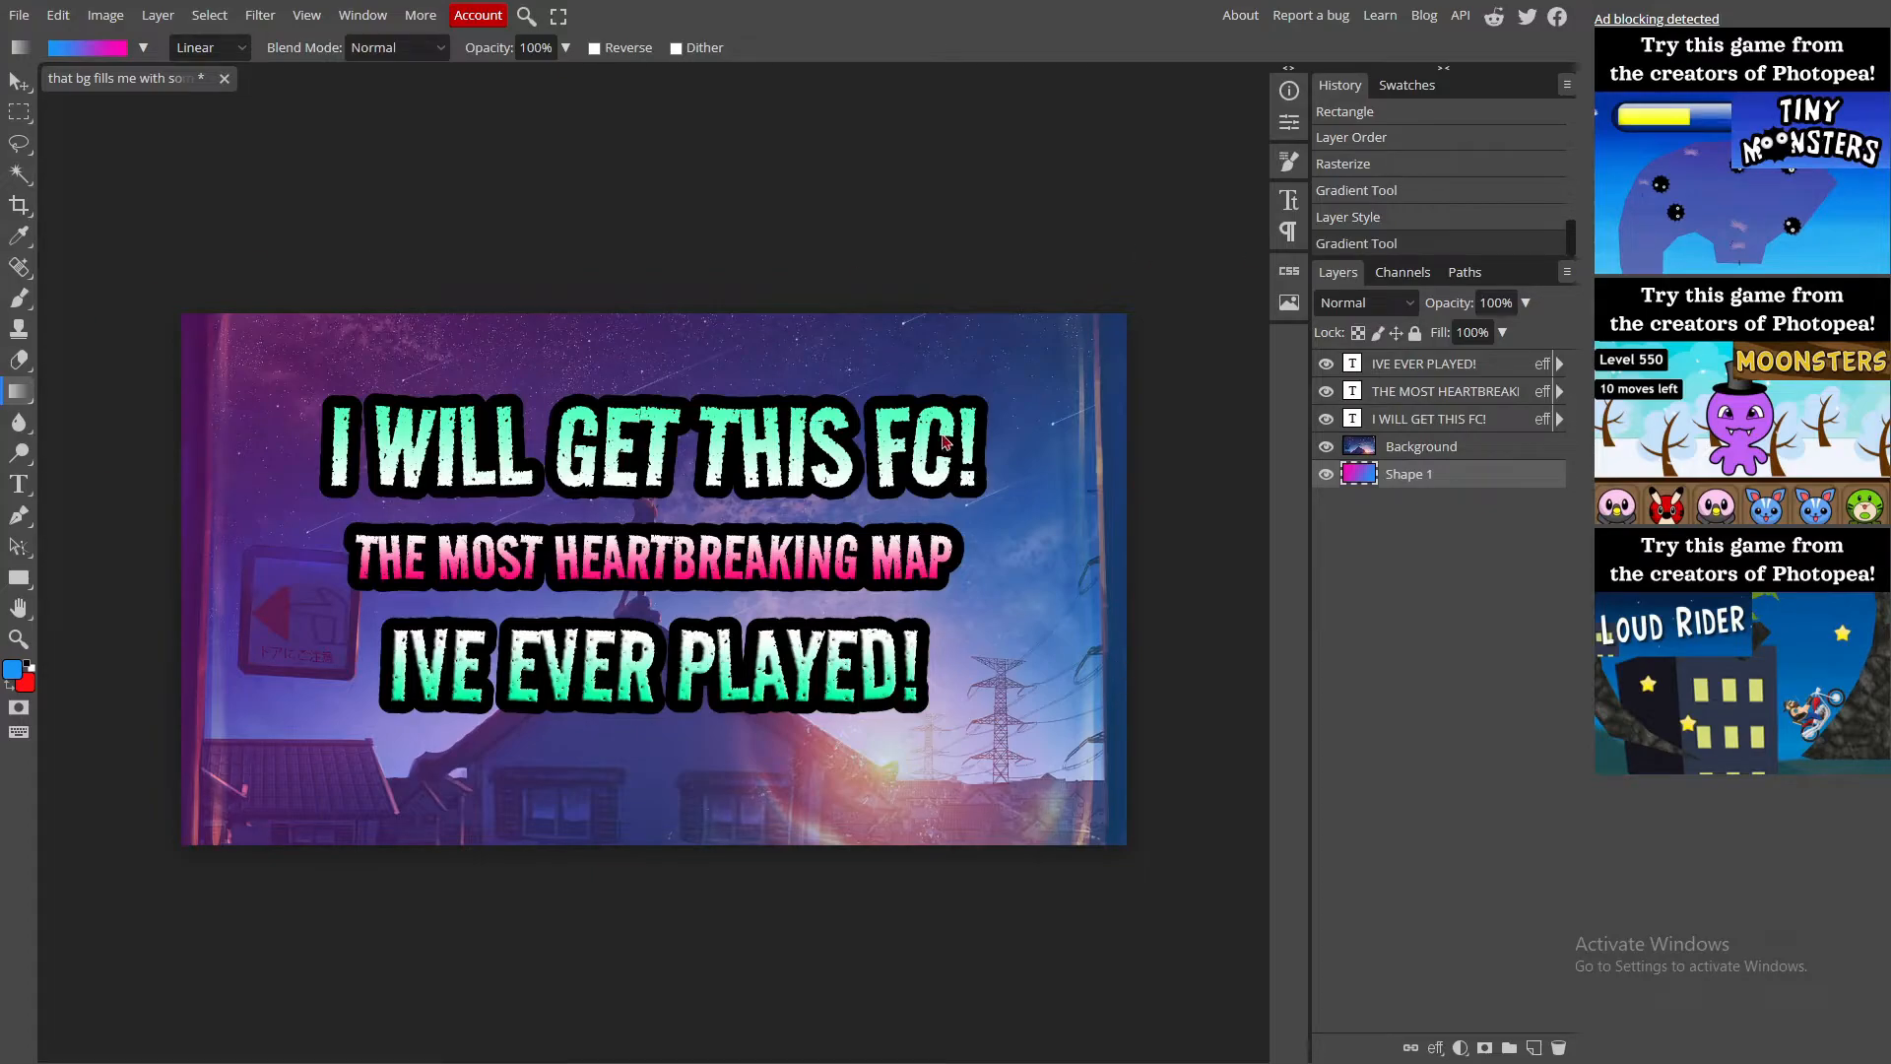
Step: Enlarge the "I WILL GET THIS FC!" text using transform controls and recentre it across the upper part of the canvas
key("v")
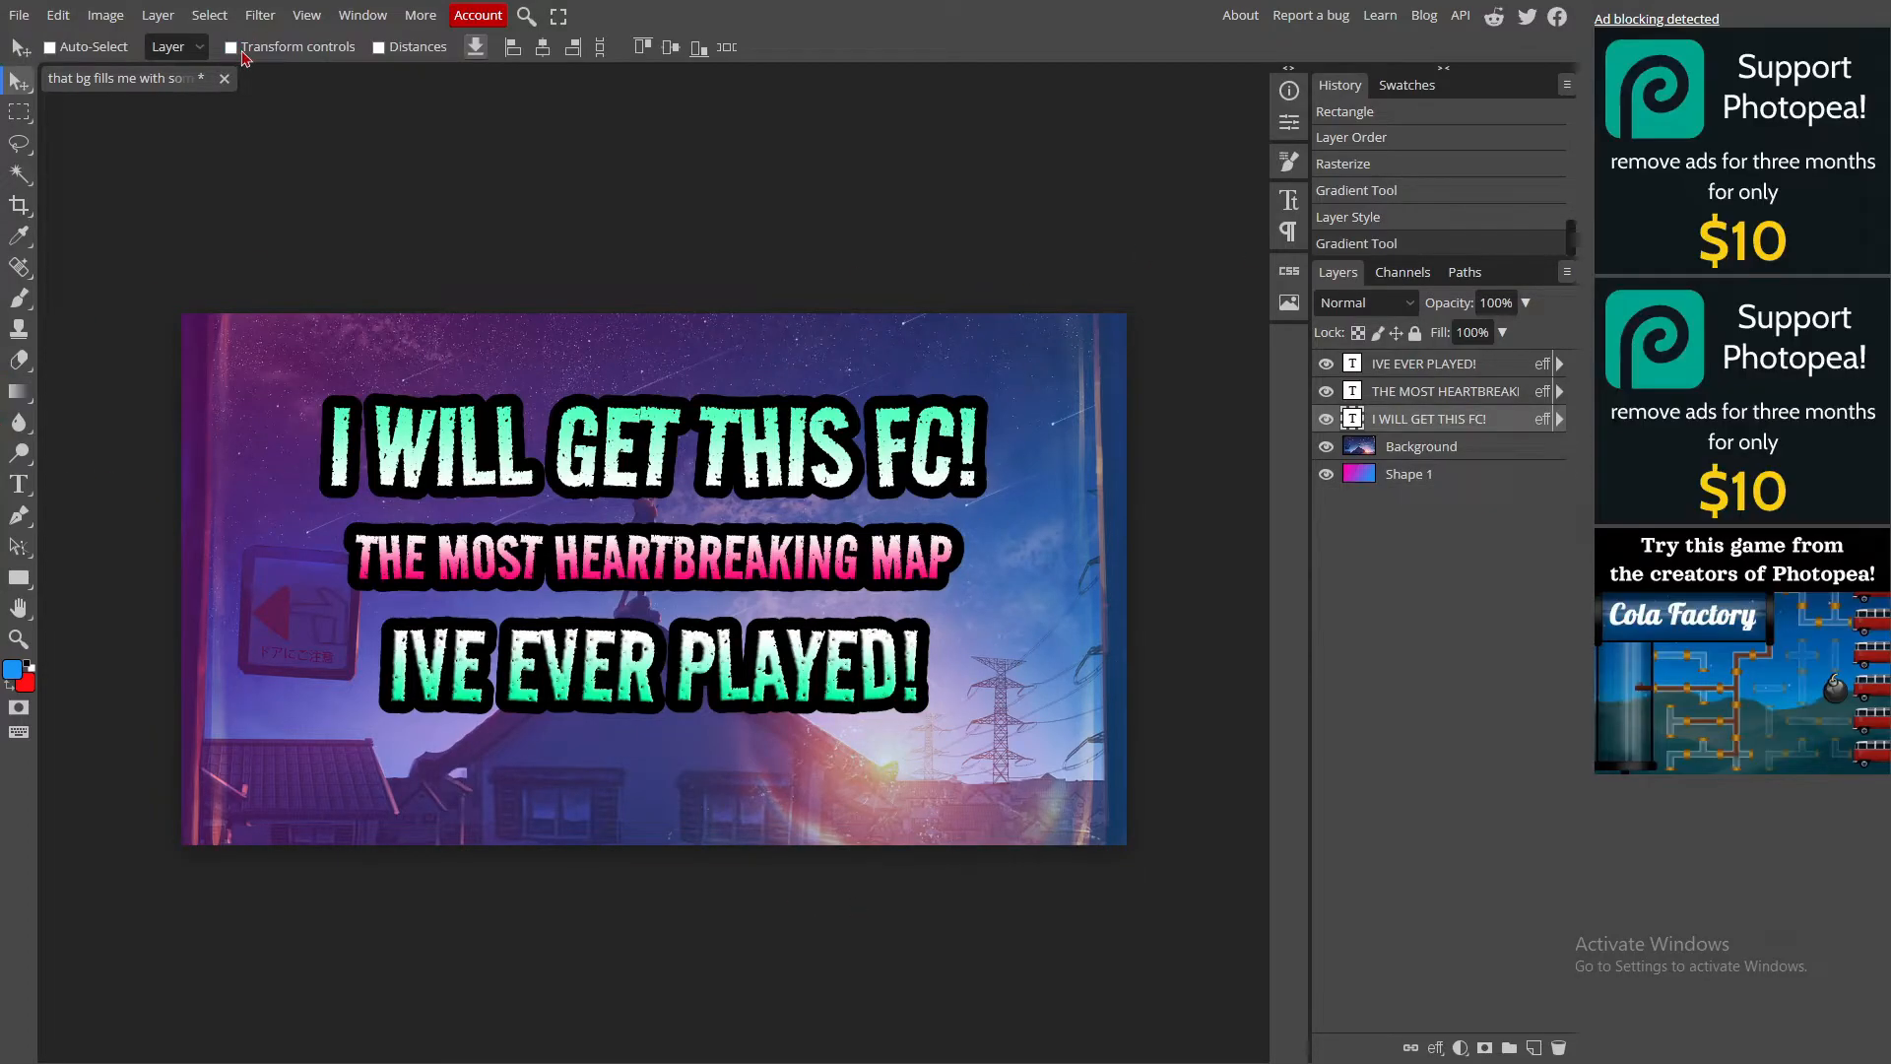
left_click(345, 423, "ctrl")
left_click(233, 49)
left_click_drag(331, 405, 202, 387)
left_click_drag(496, 441, 572, 441)
key("Return")
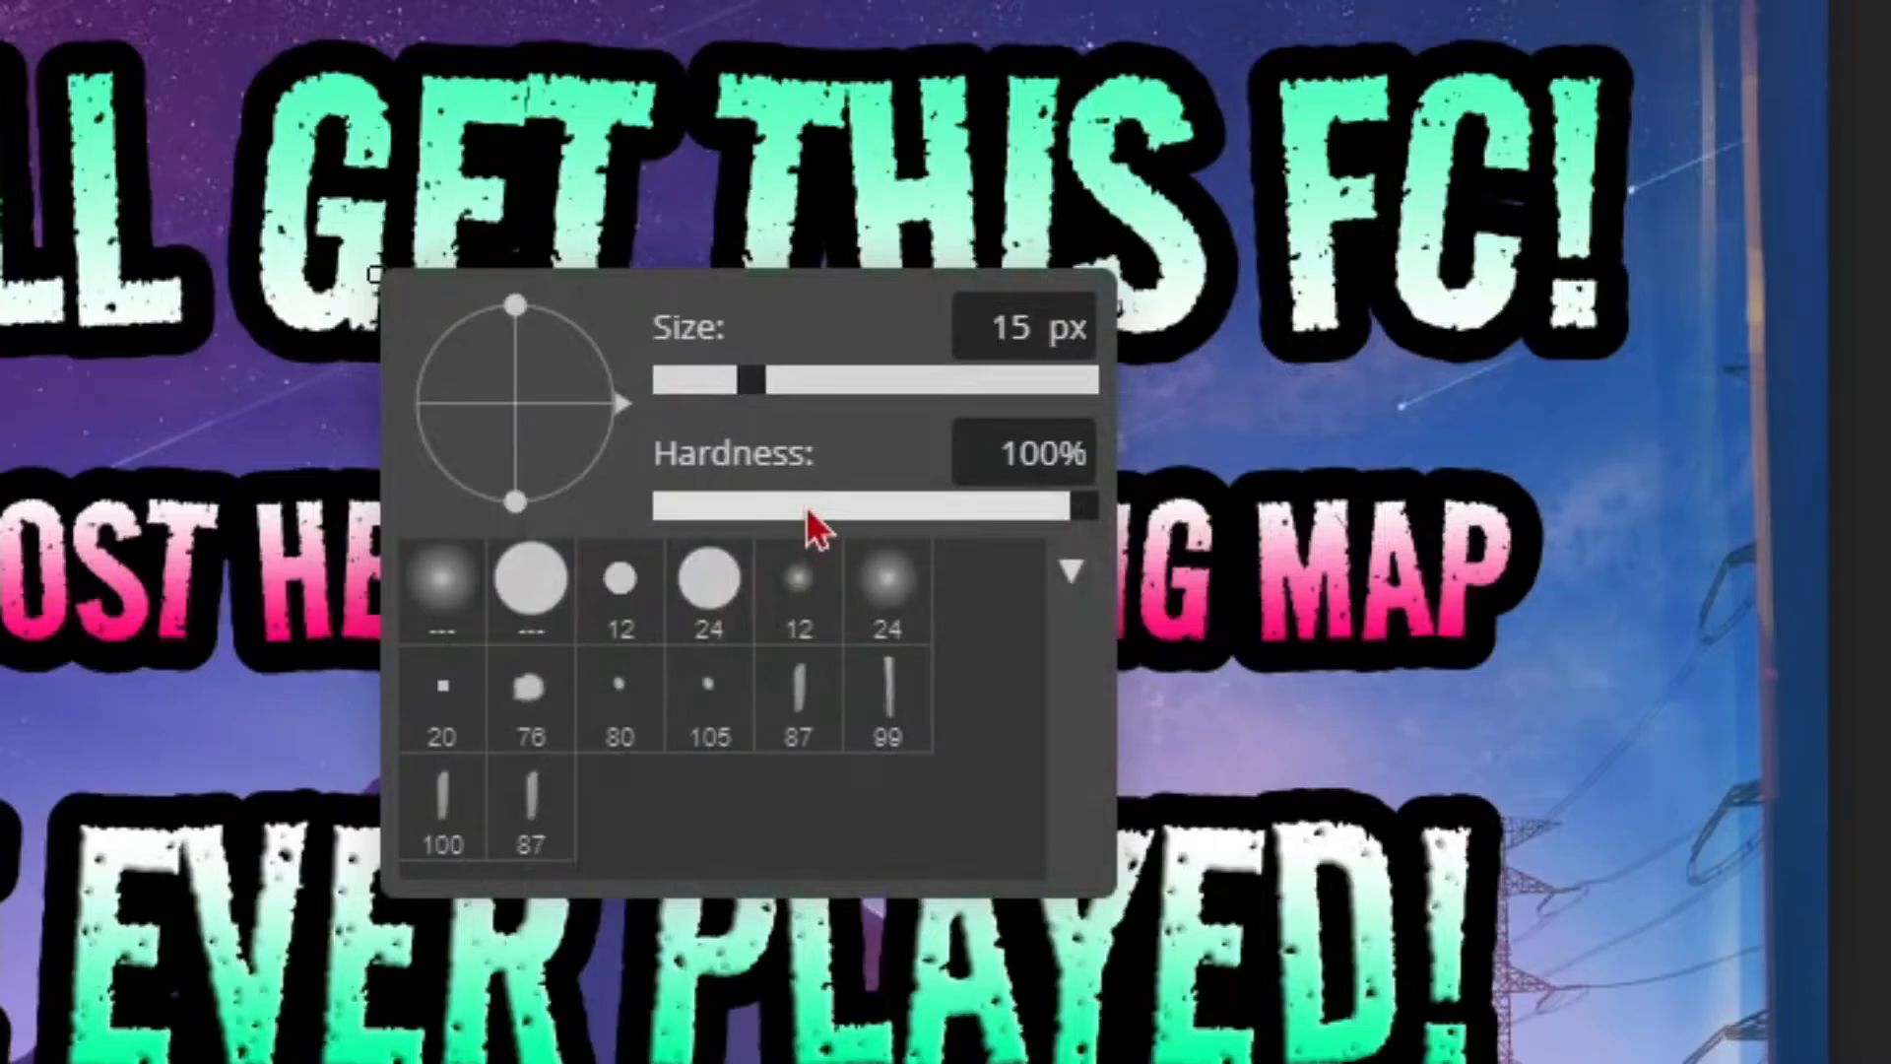
Step: Lower the brush's hardness and greatly increase its size from 15 px
left_click_drag(744, 542, 687, 537)
left_click_drag(774, 379, 1046, 380)
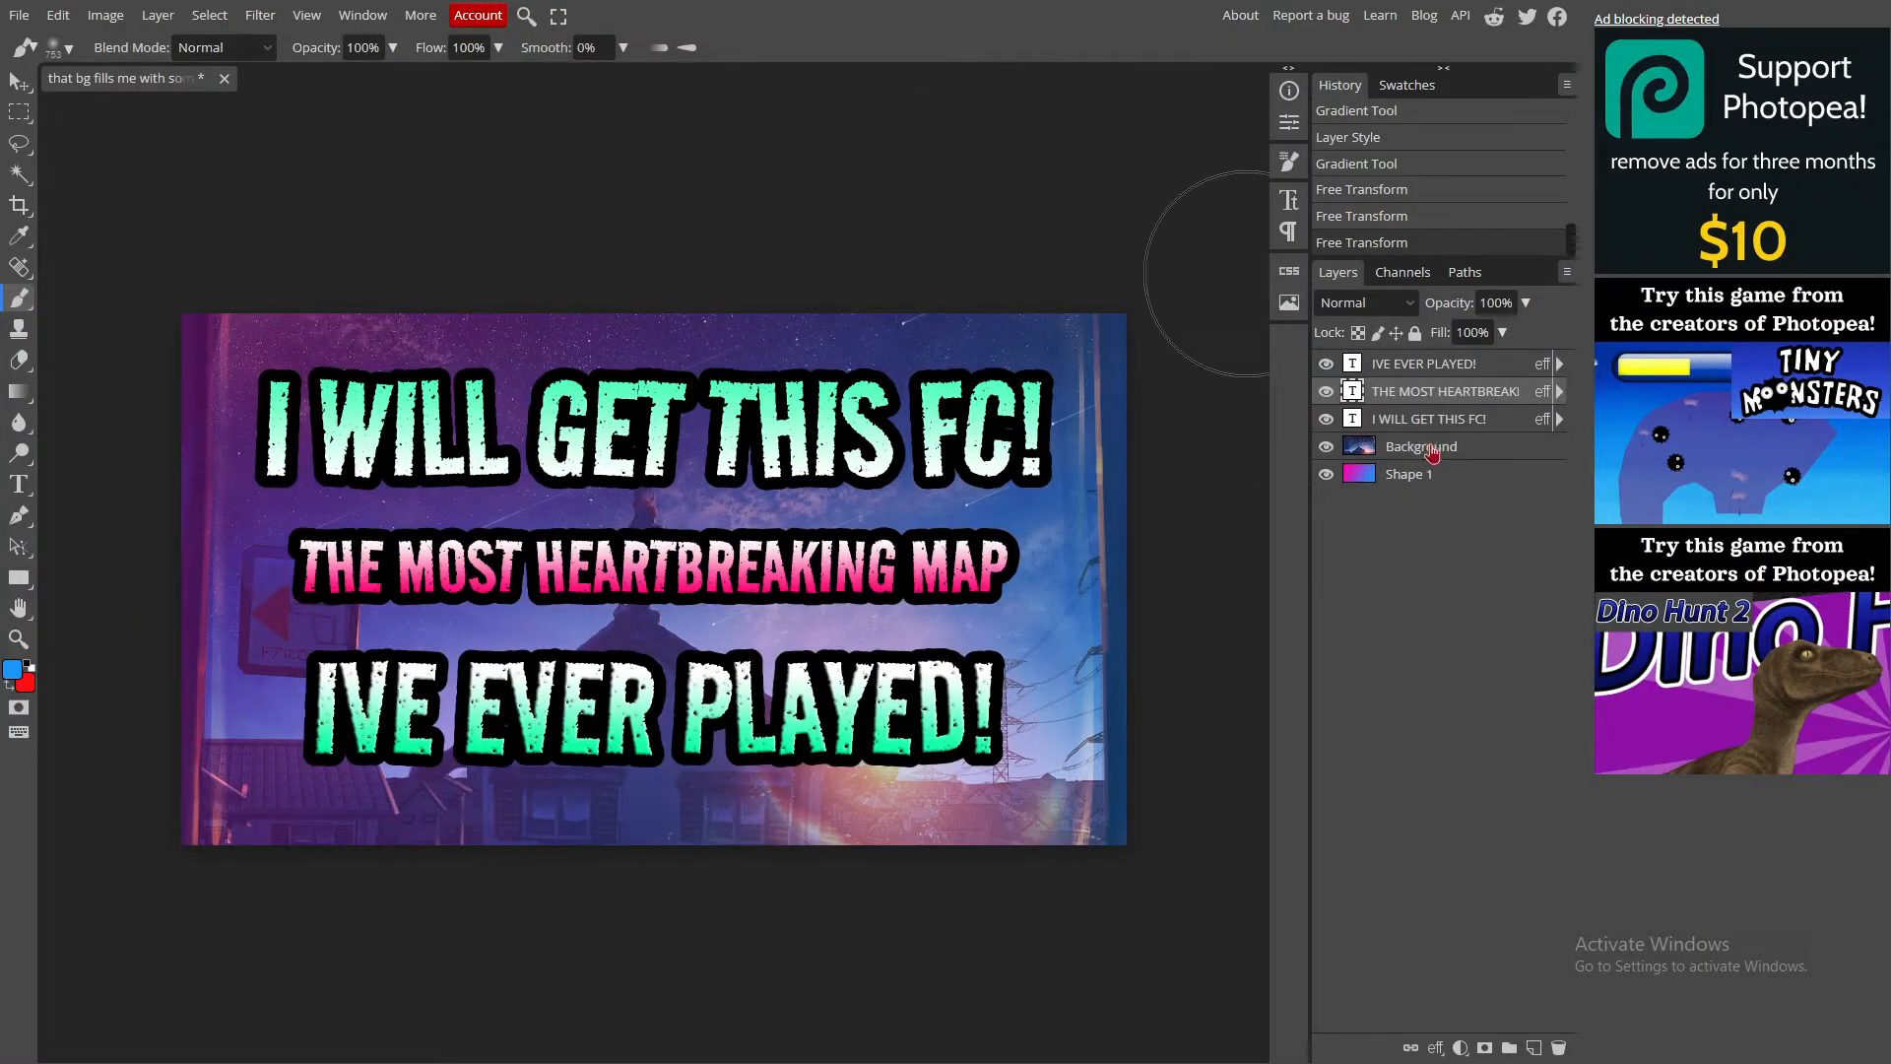
Step: Make the Background layer the active layer and set the foreground colour to pink ff218a
left_click(1423, 447)
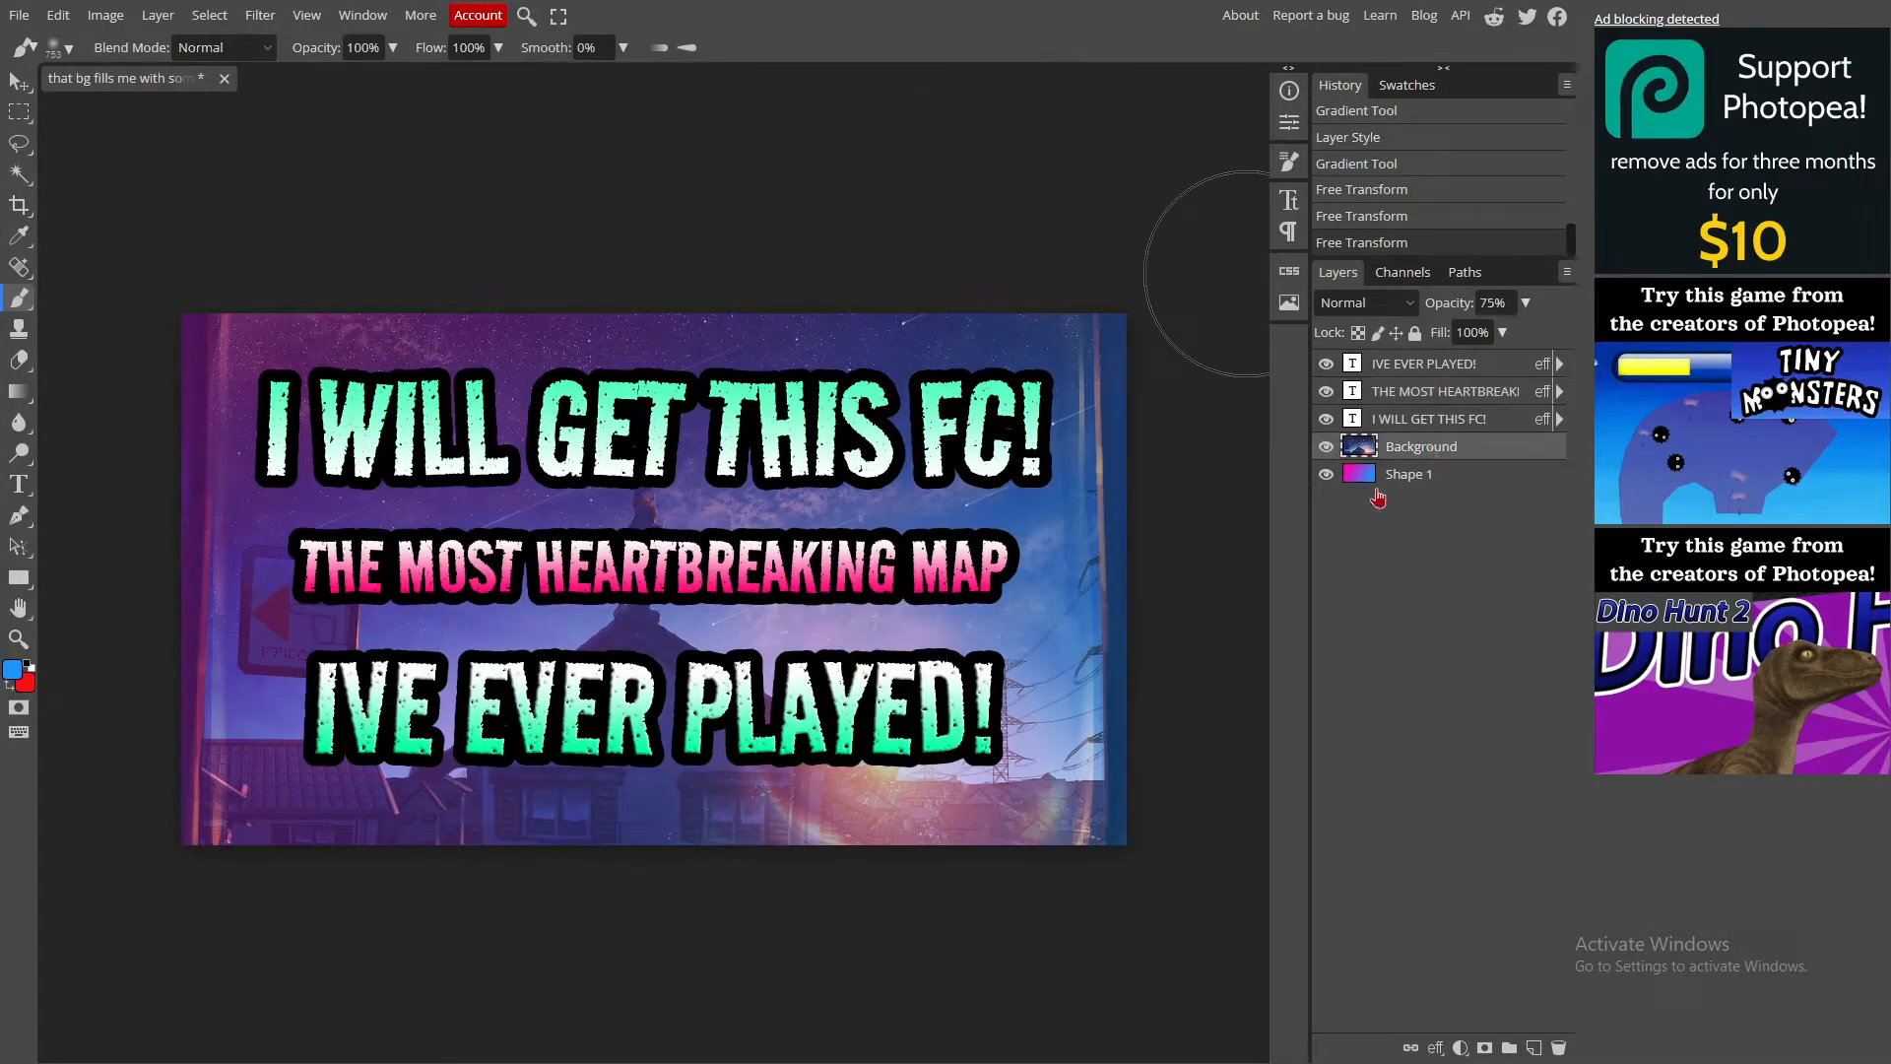
left_click_drag(1487, 486, 1419, 449)
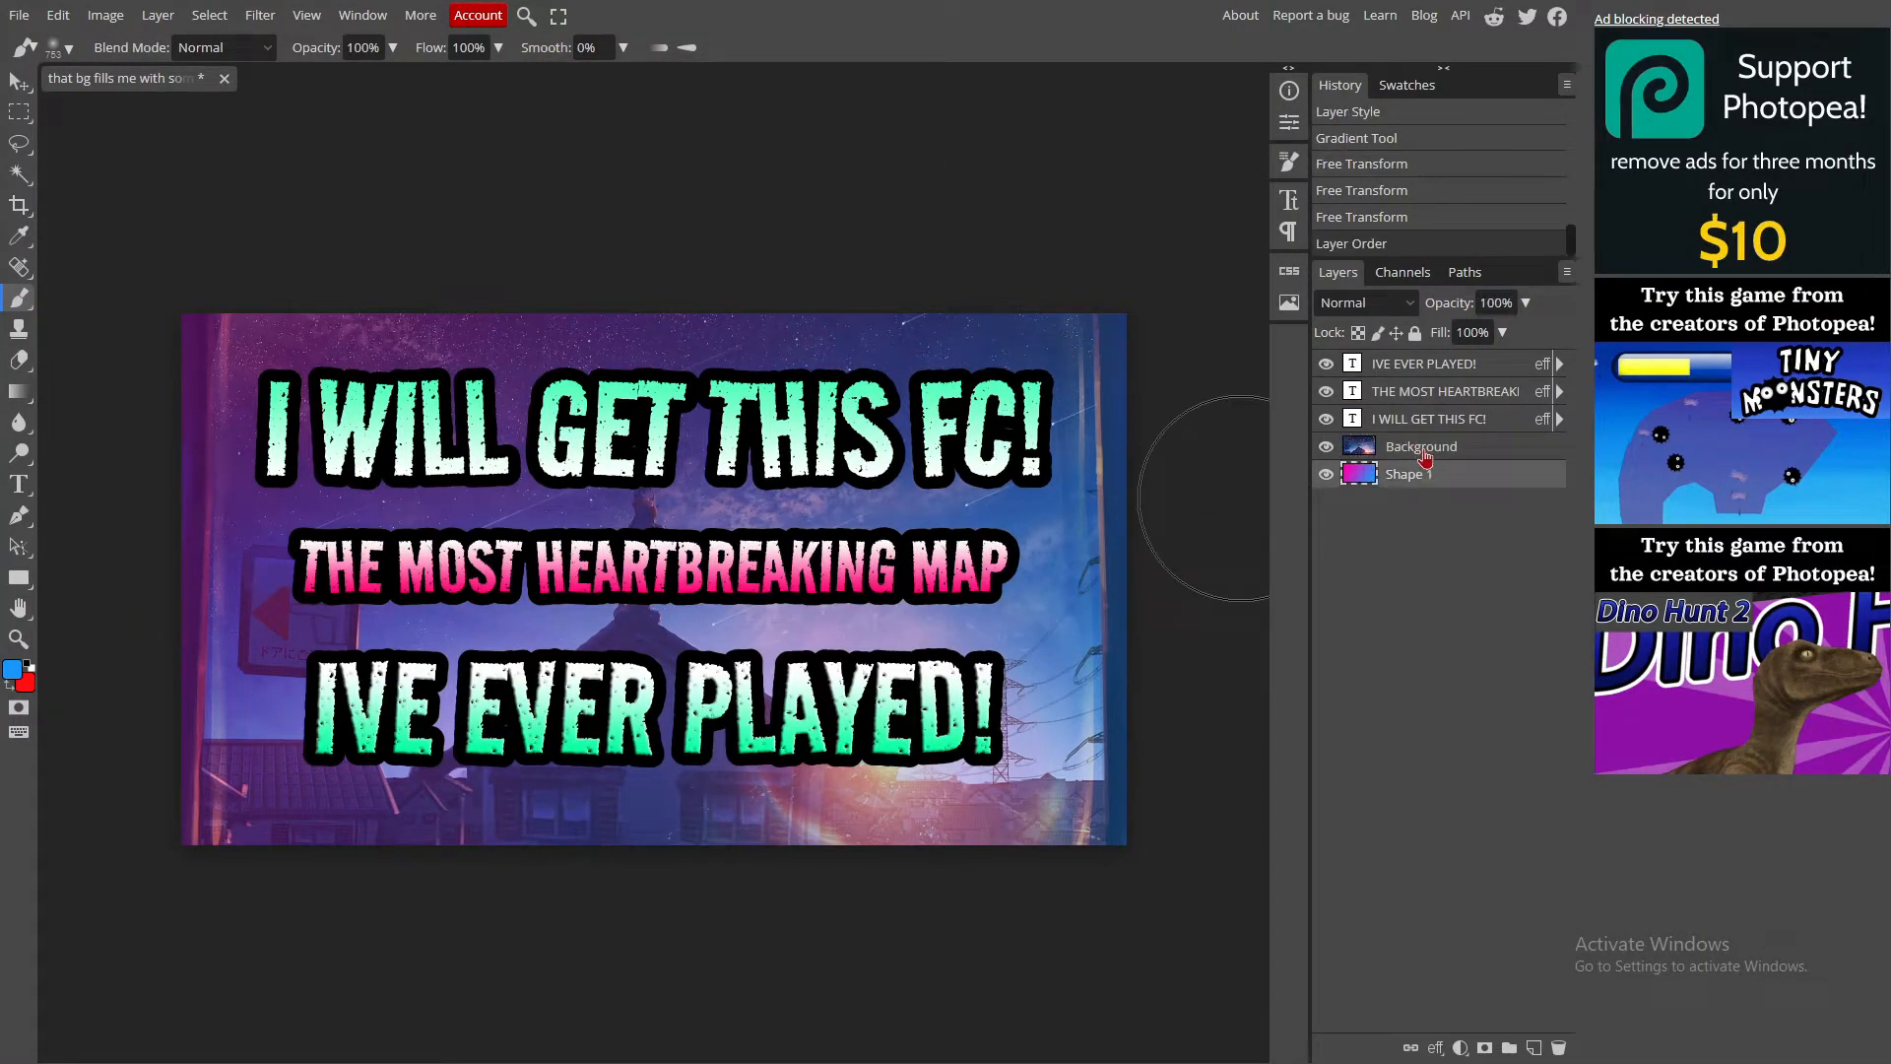
left_click(1424, 448)
left_click(15, 672)
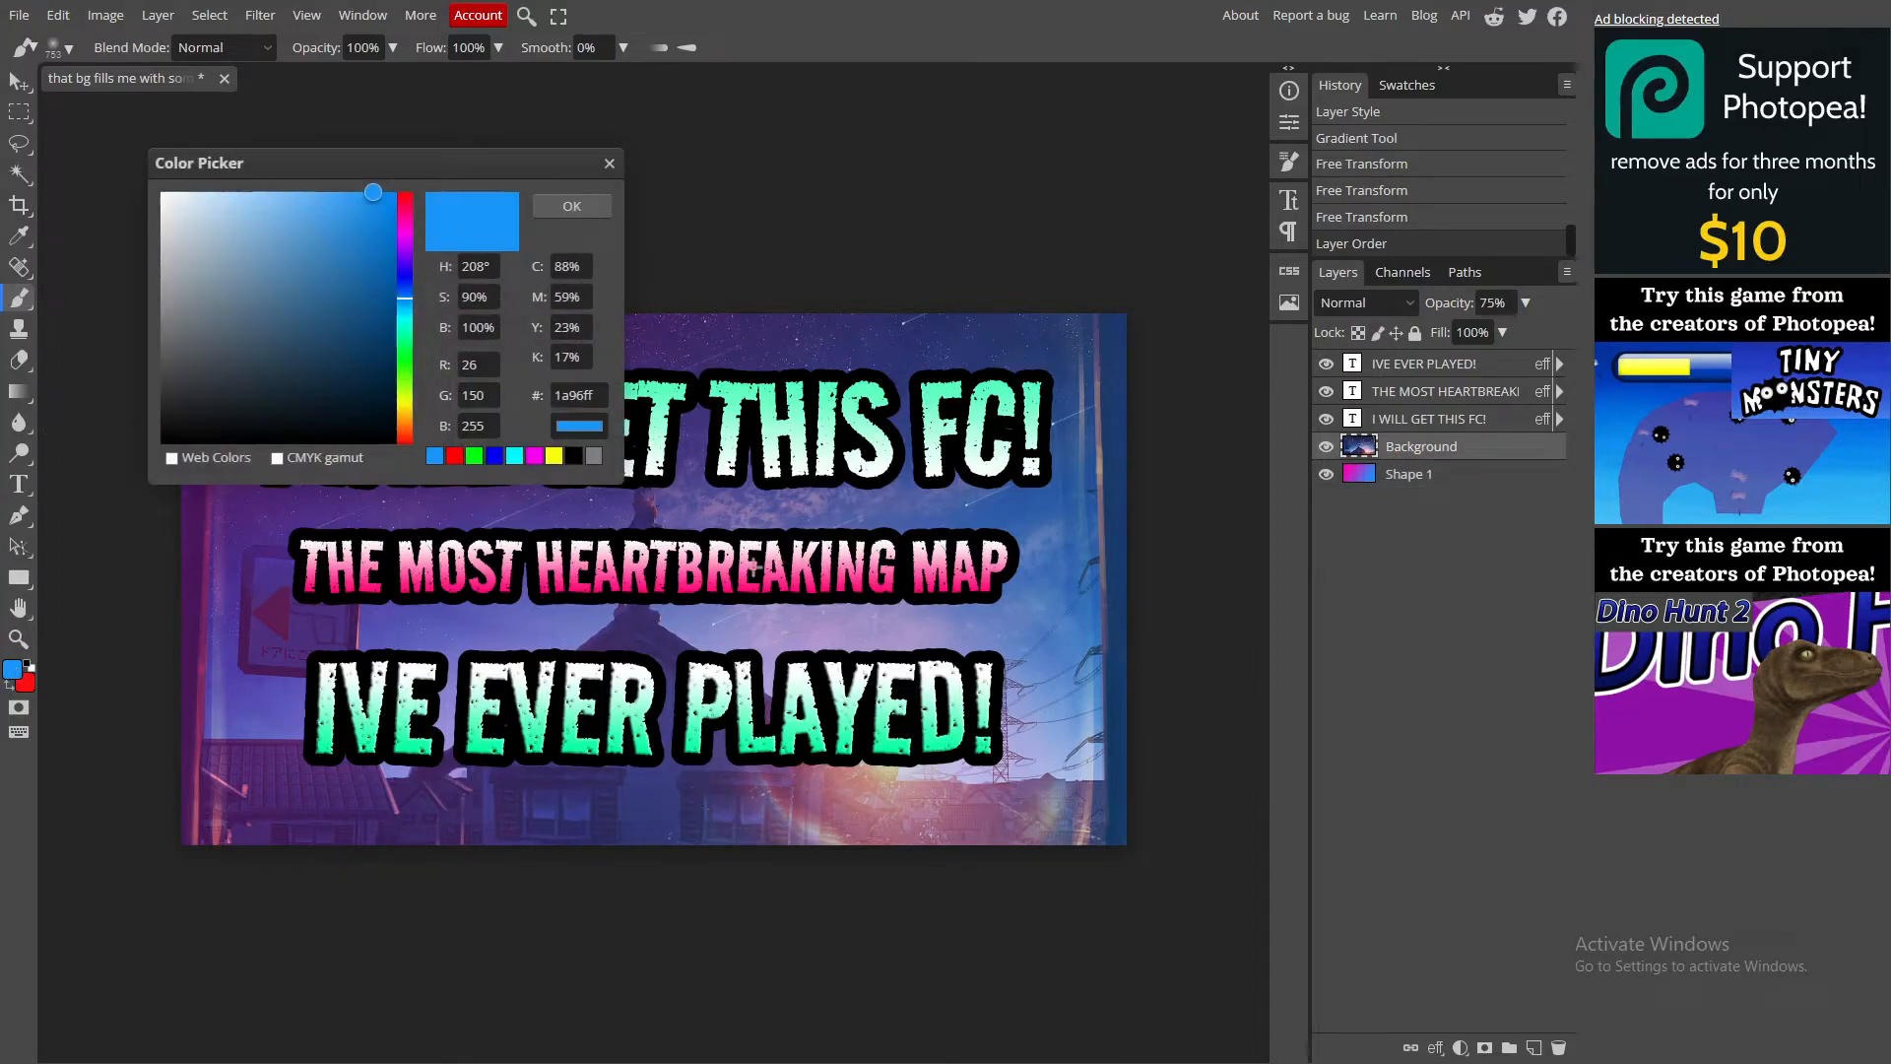
left_click(404, 206)
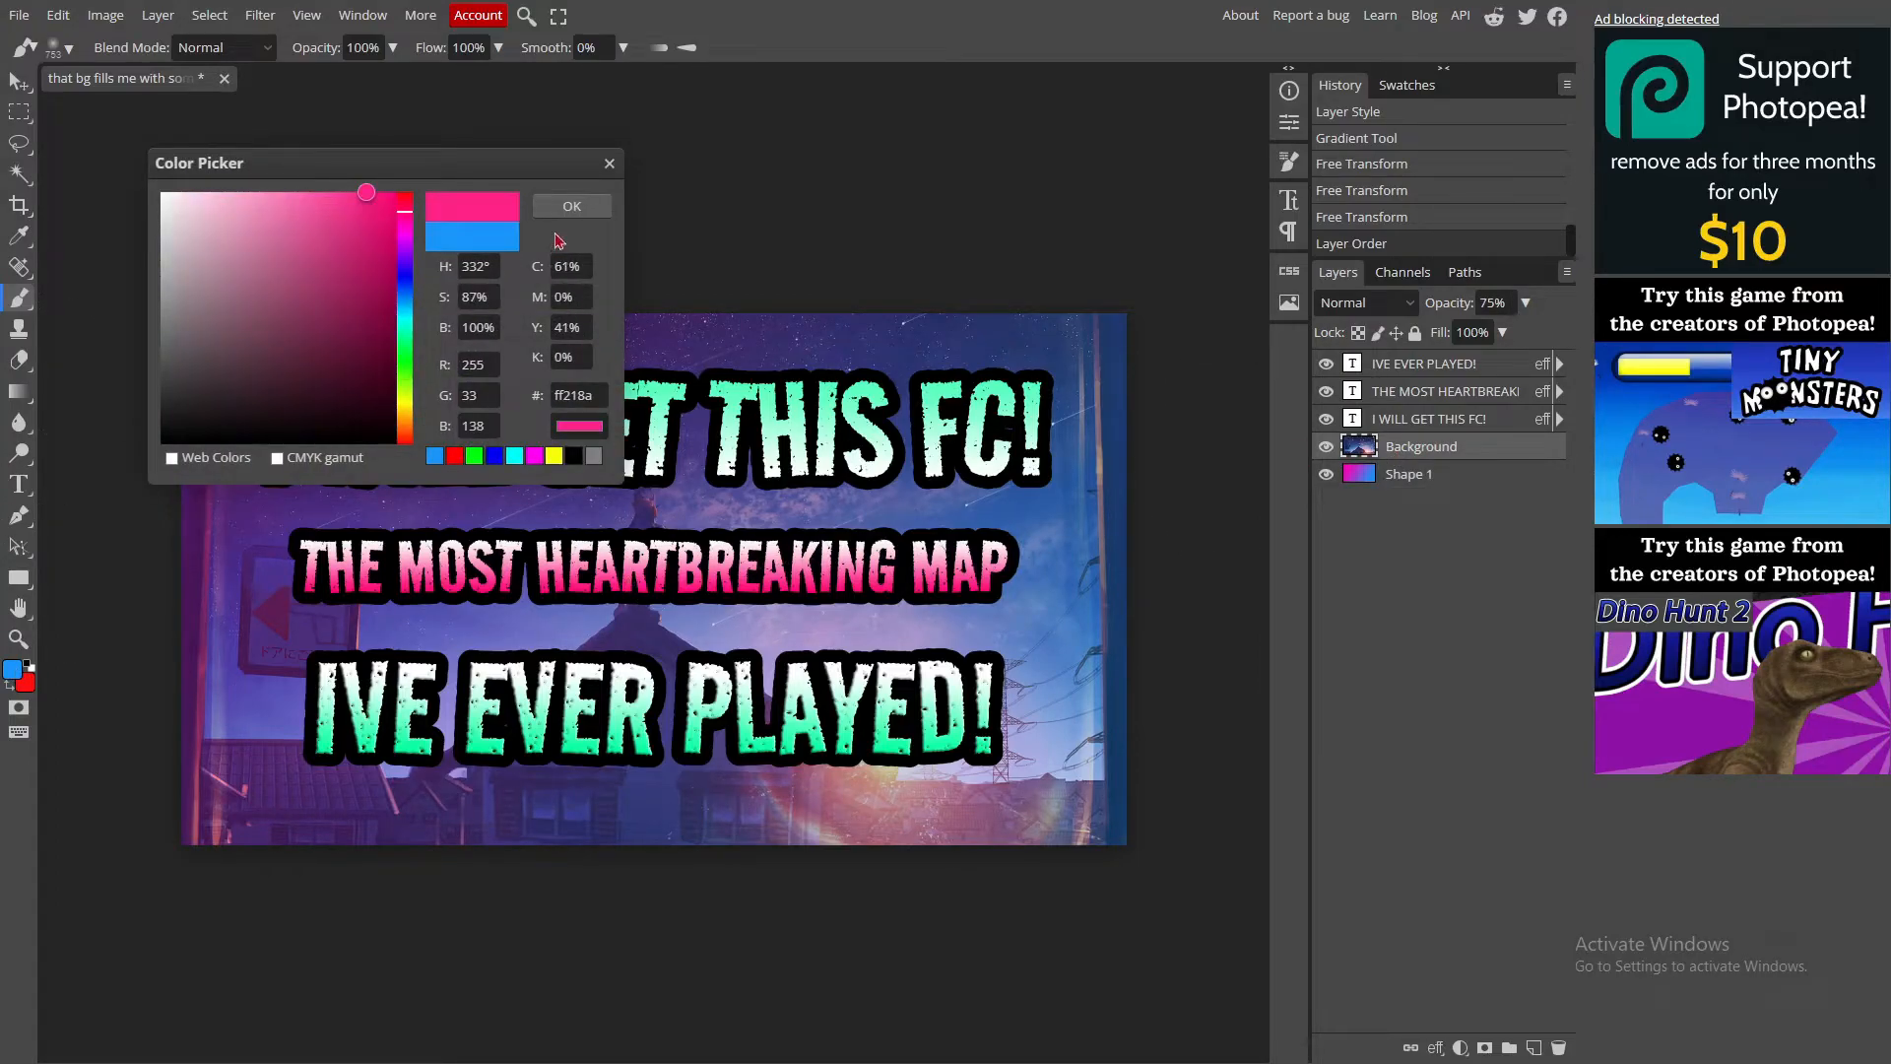
left_click(572, 206)
Step: Try dabbing soft pink brush spots in a row across the middle of the Background layer, behind the second text line
left_click(339, 566)
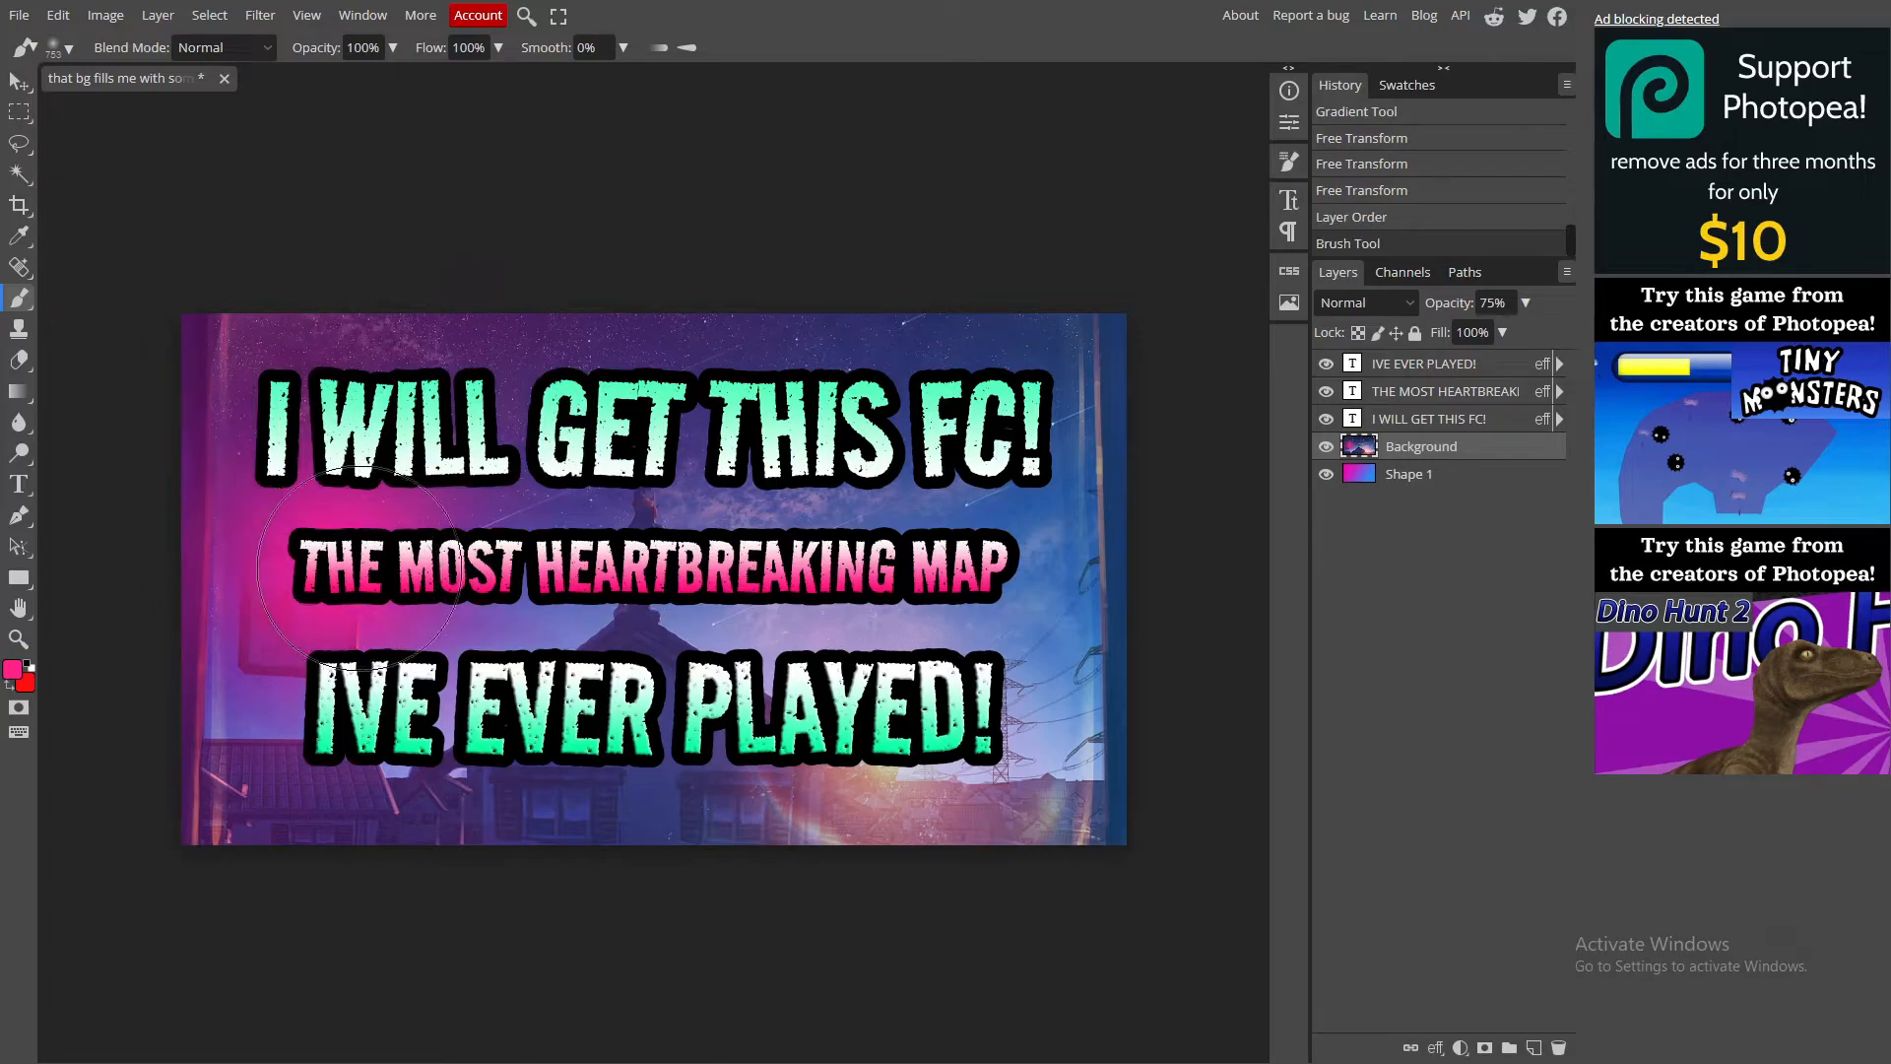
left_click(423, 570)
left_click(508, 572)
left_click(591, 574)
left_click(758, 587)
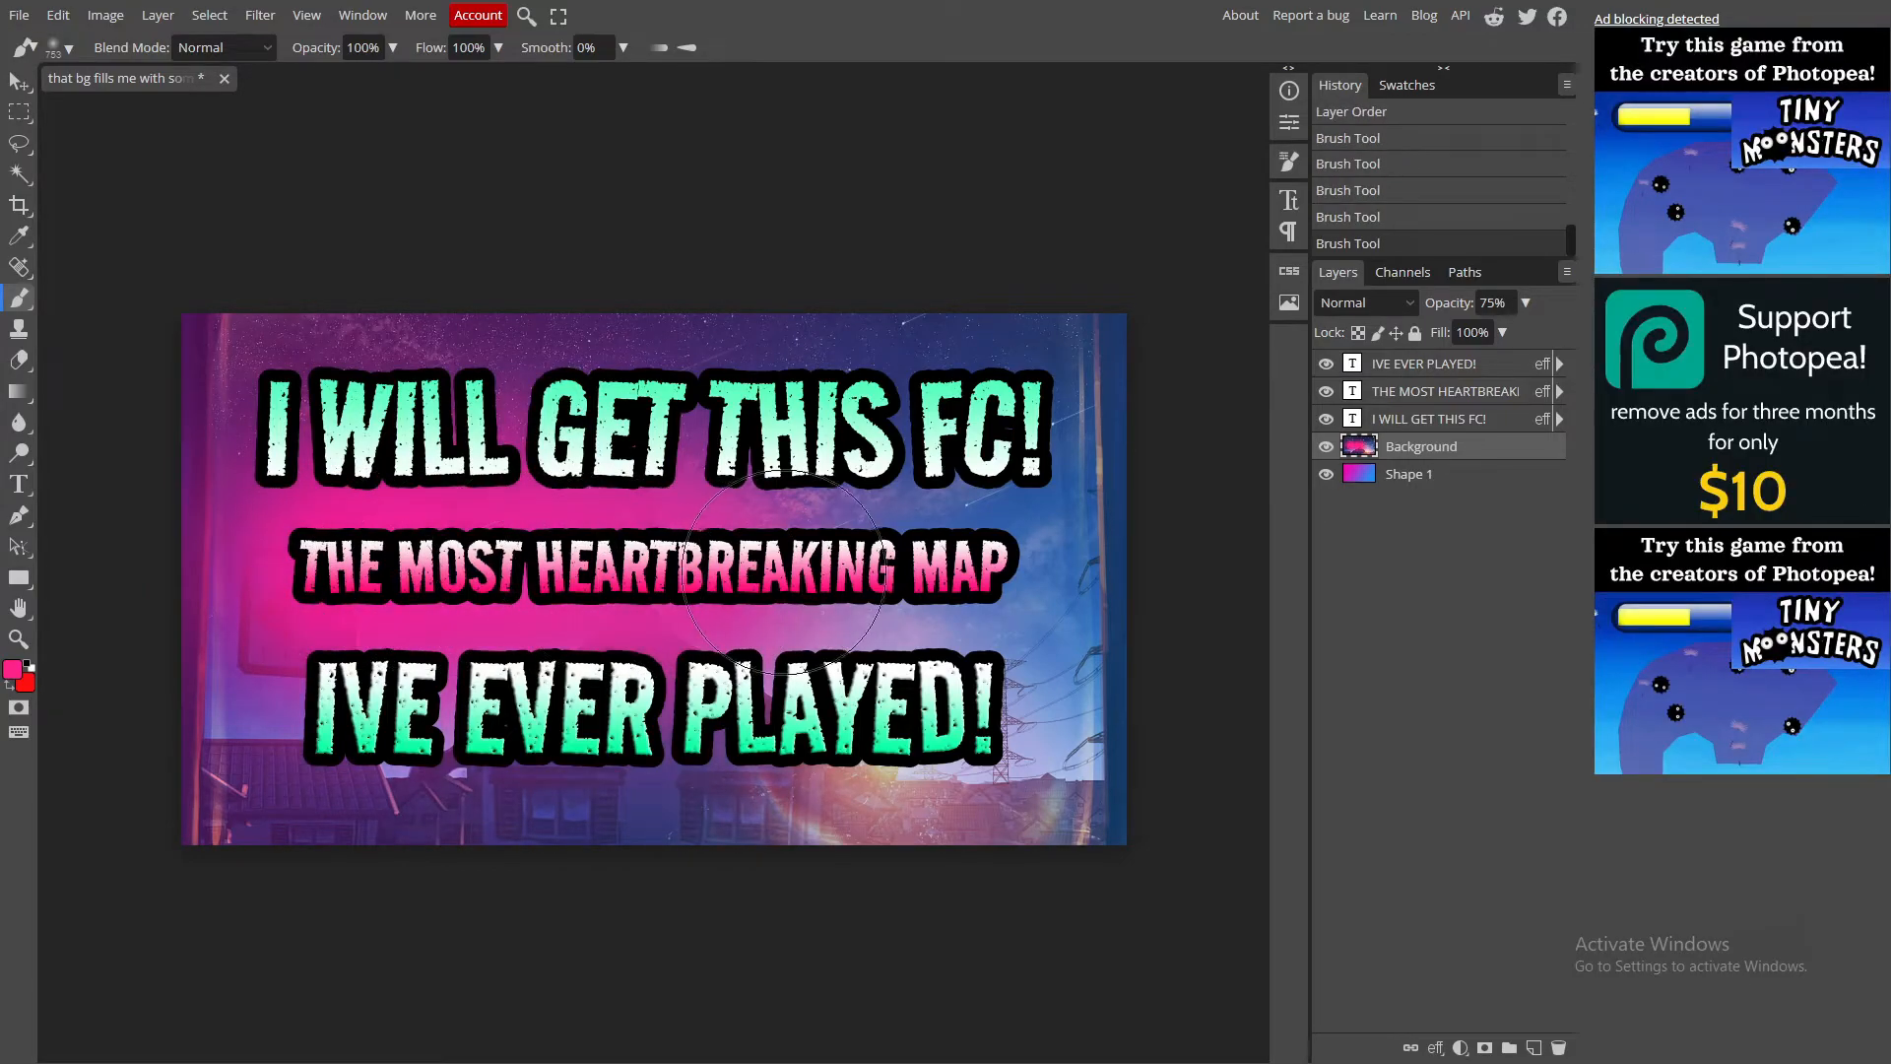
left_click(850, 593)
left_click(928, 593)
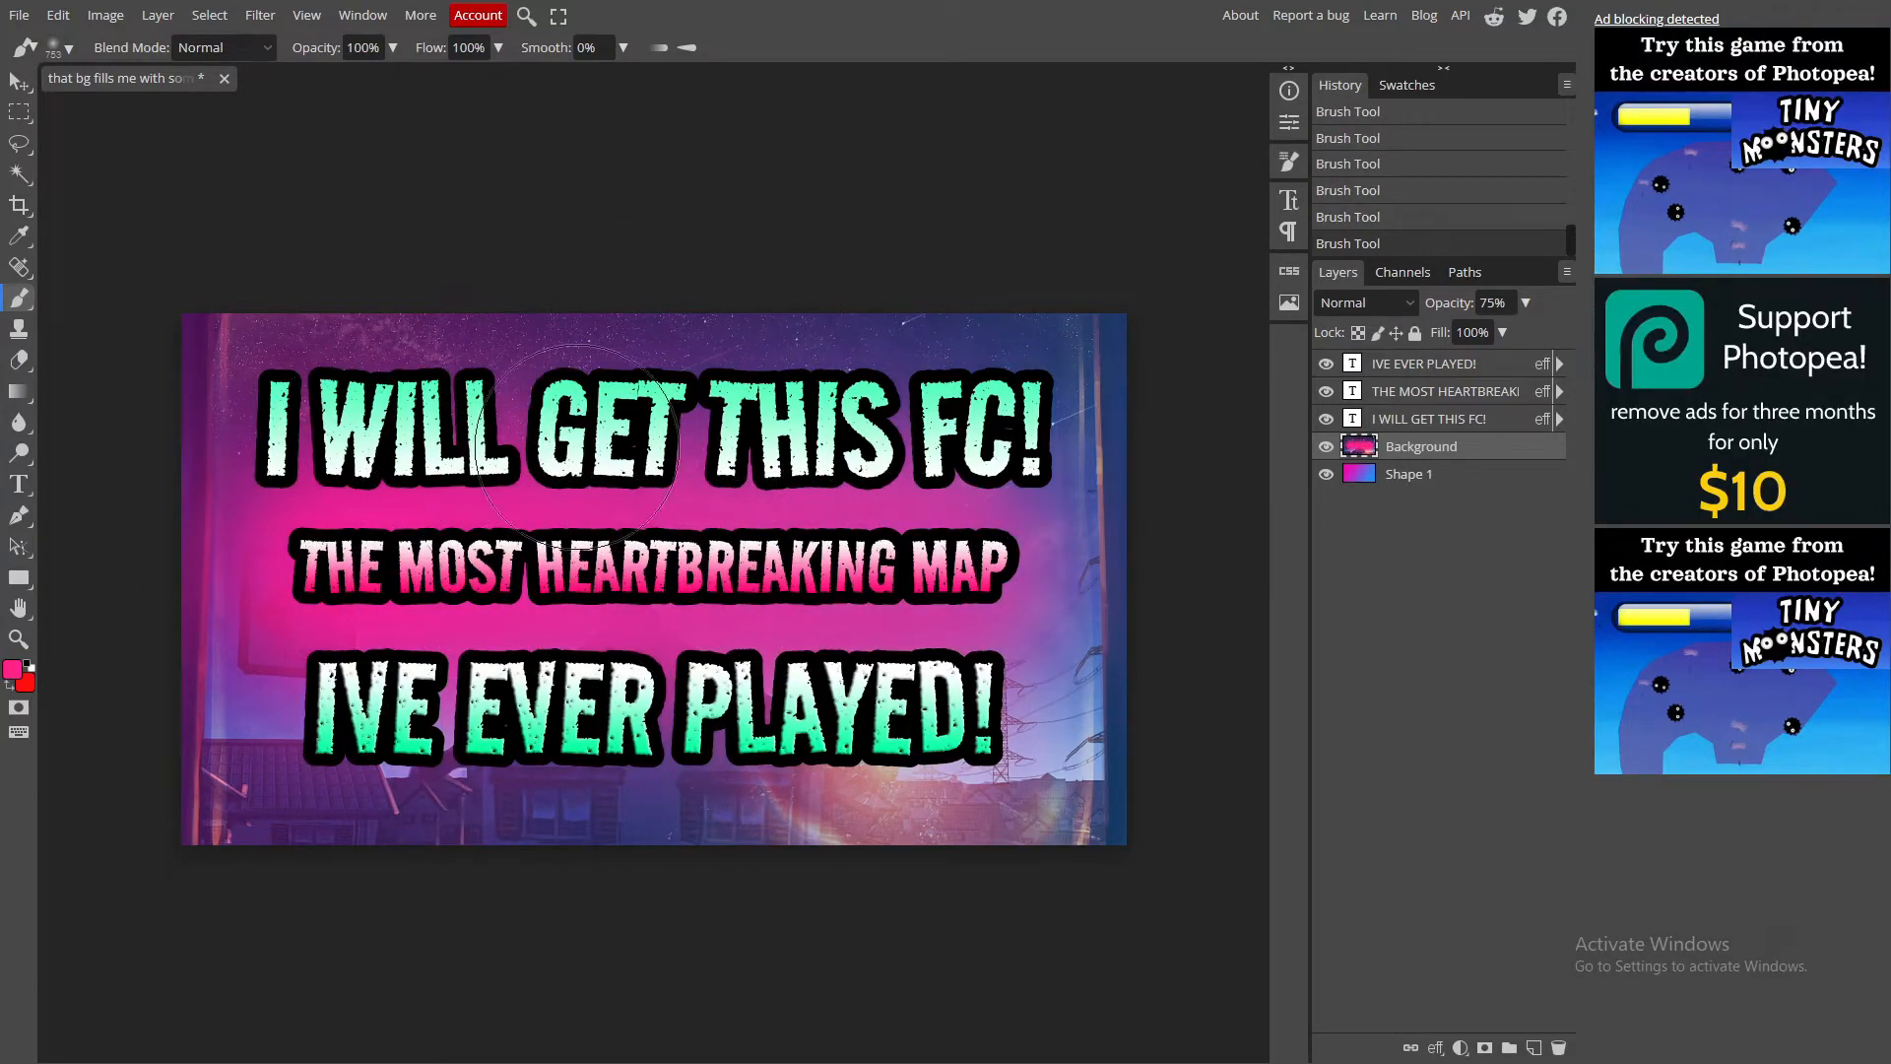
Step: Undo all the pink brush dabs across the middle of the Background layer
key("ctrl+z")
key("ctrl+z")
key("ctrl+z")
key("ctrl+z")
key("ctrl+z")
key("ctrl+z")
key("ctrl+z")
key("ctrl+z")
Step: Set the foreground colour to pink with hue 332° and saturation 82%, and brush soft strokes along the Background layer's top and bottom edges
left_click(9, 687)
left_click(12, 670)
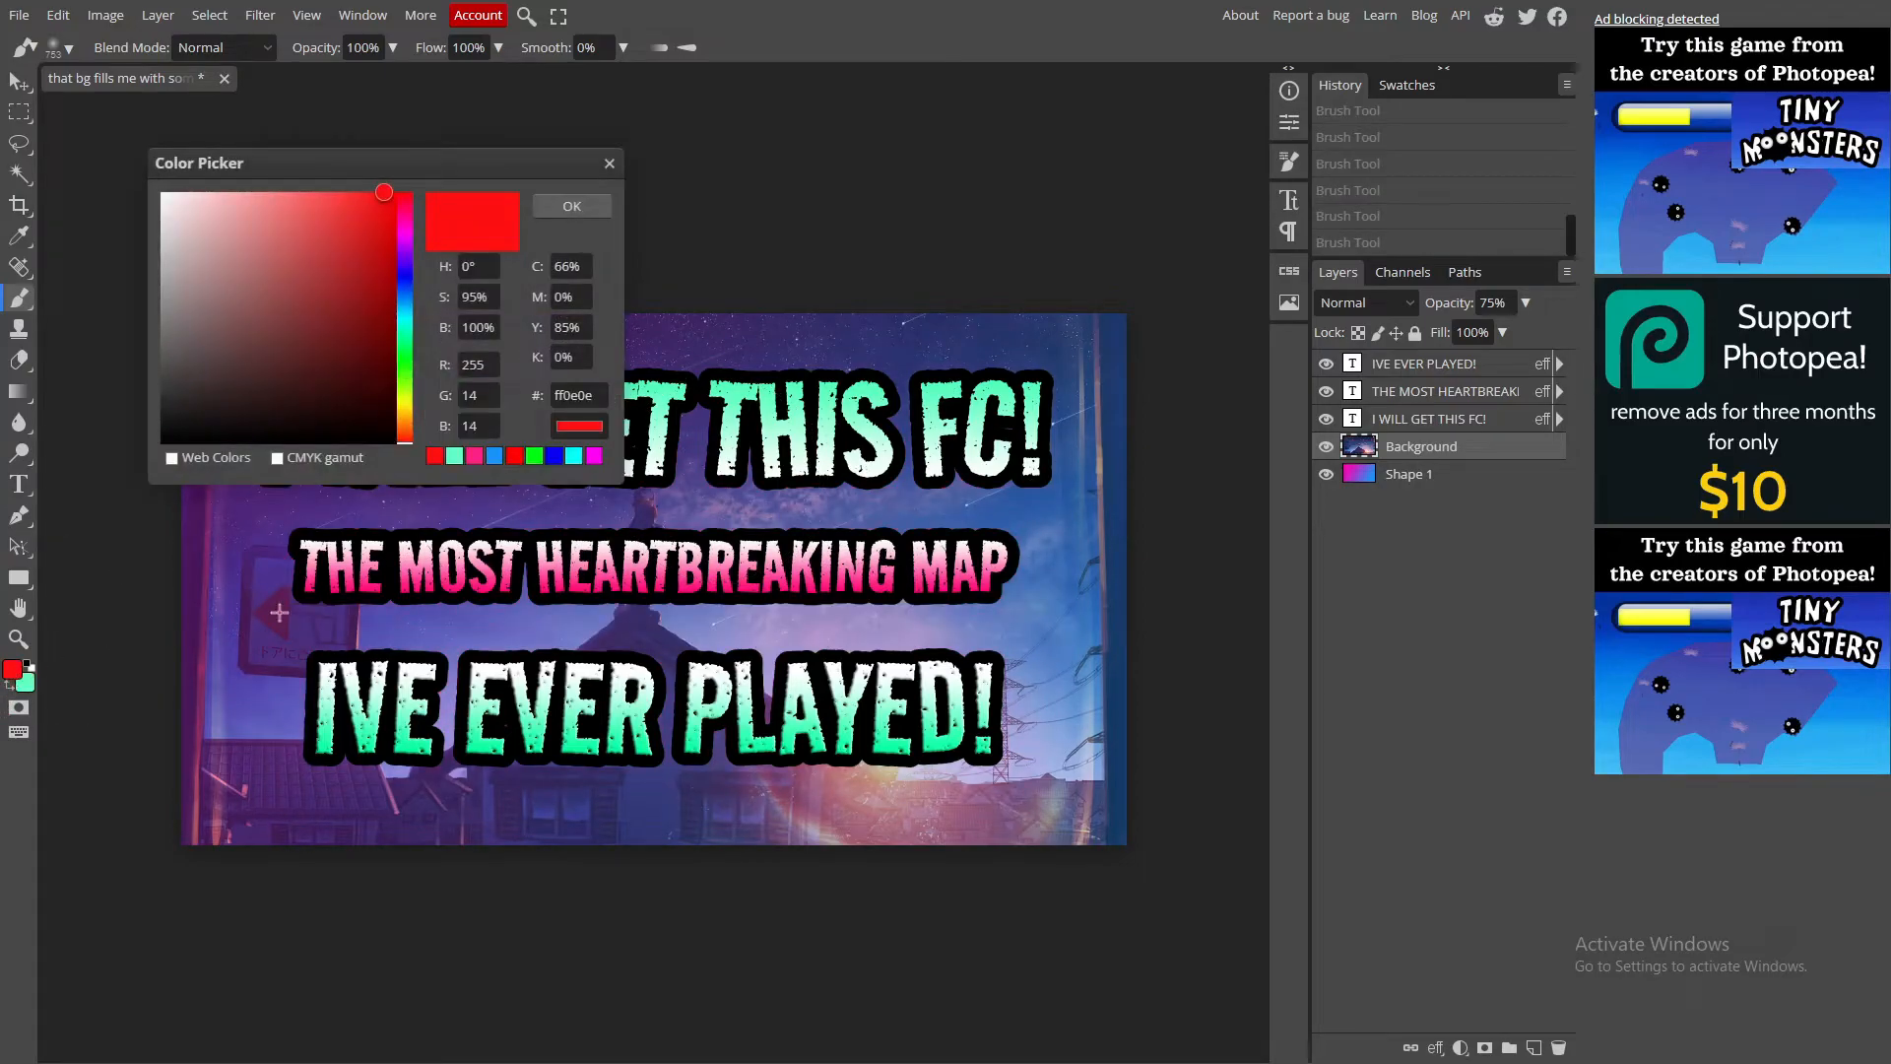
left_click(416, 575)
left_click(565, 207)
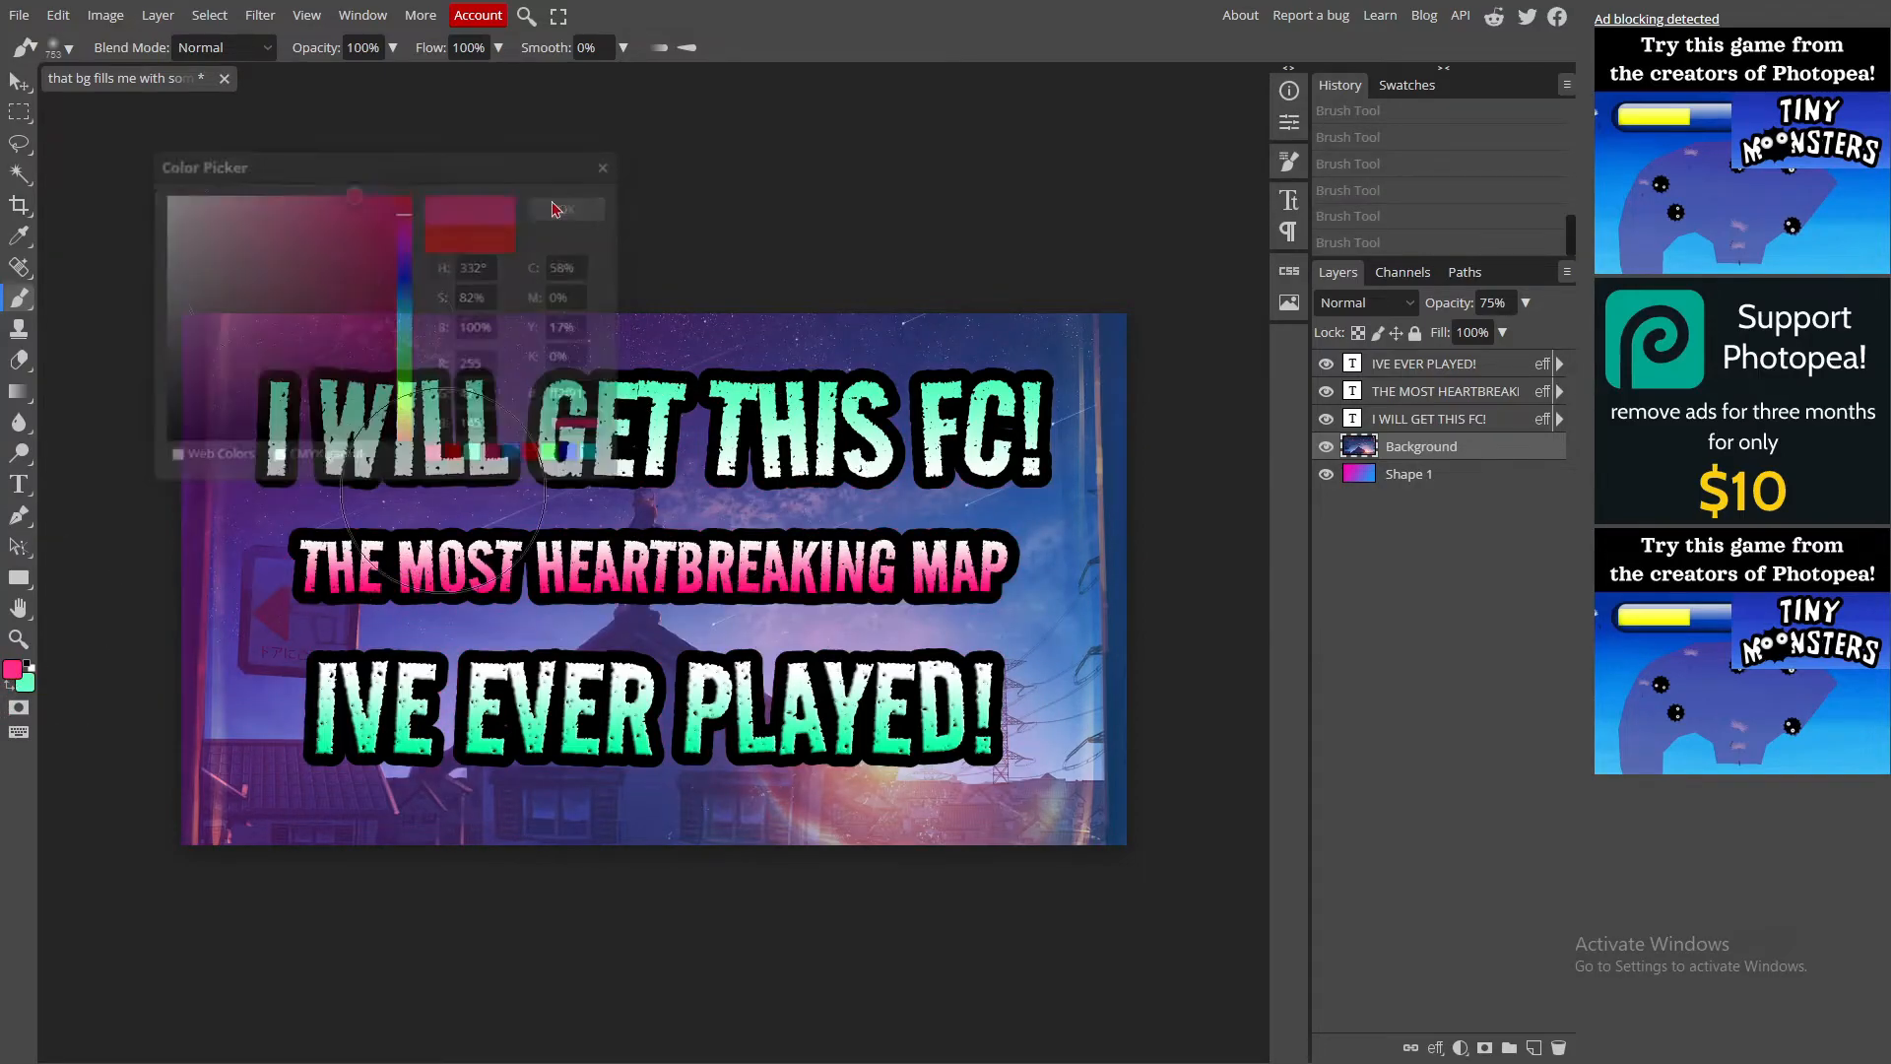
mouse_move(185, 252)
left_mouse_down()
mouse_move(802, 191)
mouse_move(1162, 232)
left_mouse_up()
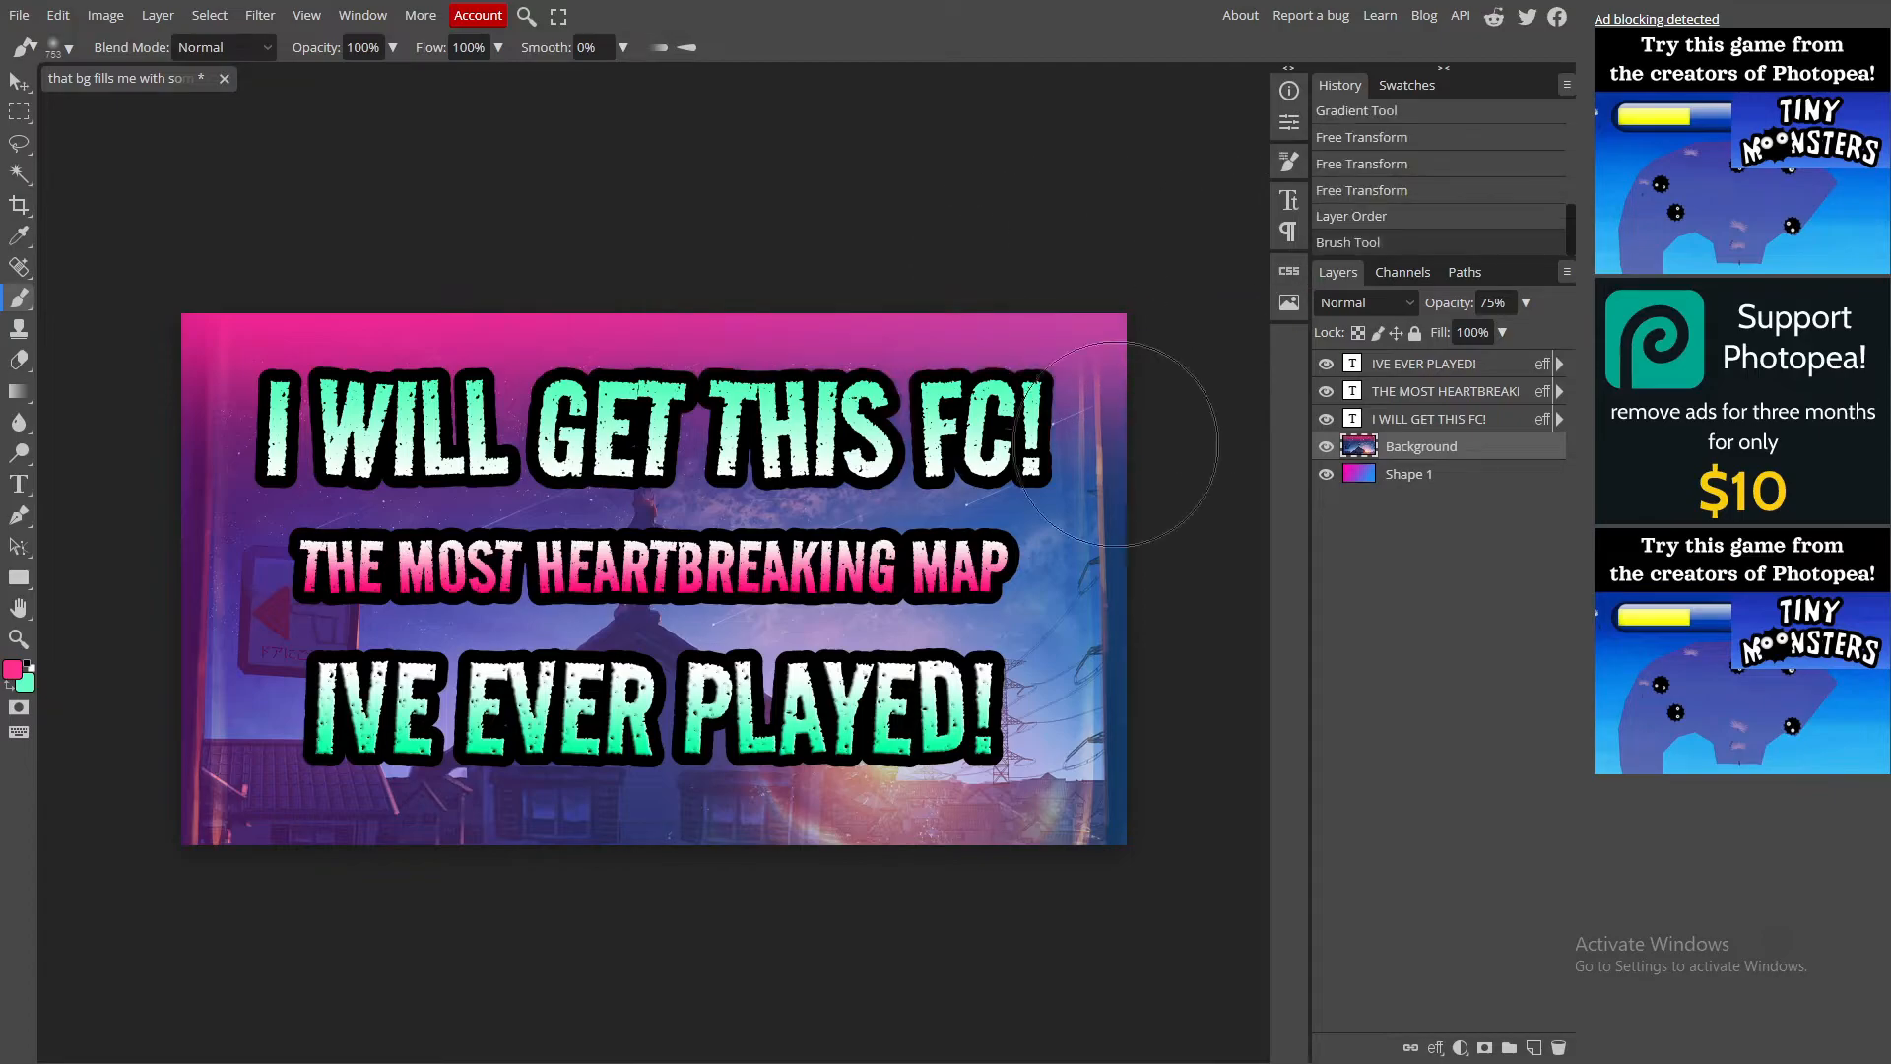
left_click_drag(266, 929, 1035, 920)
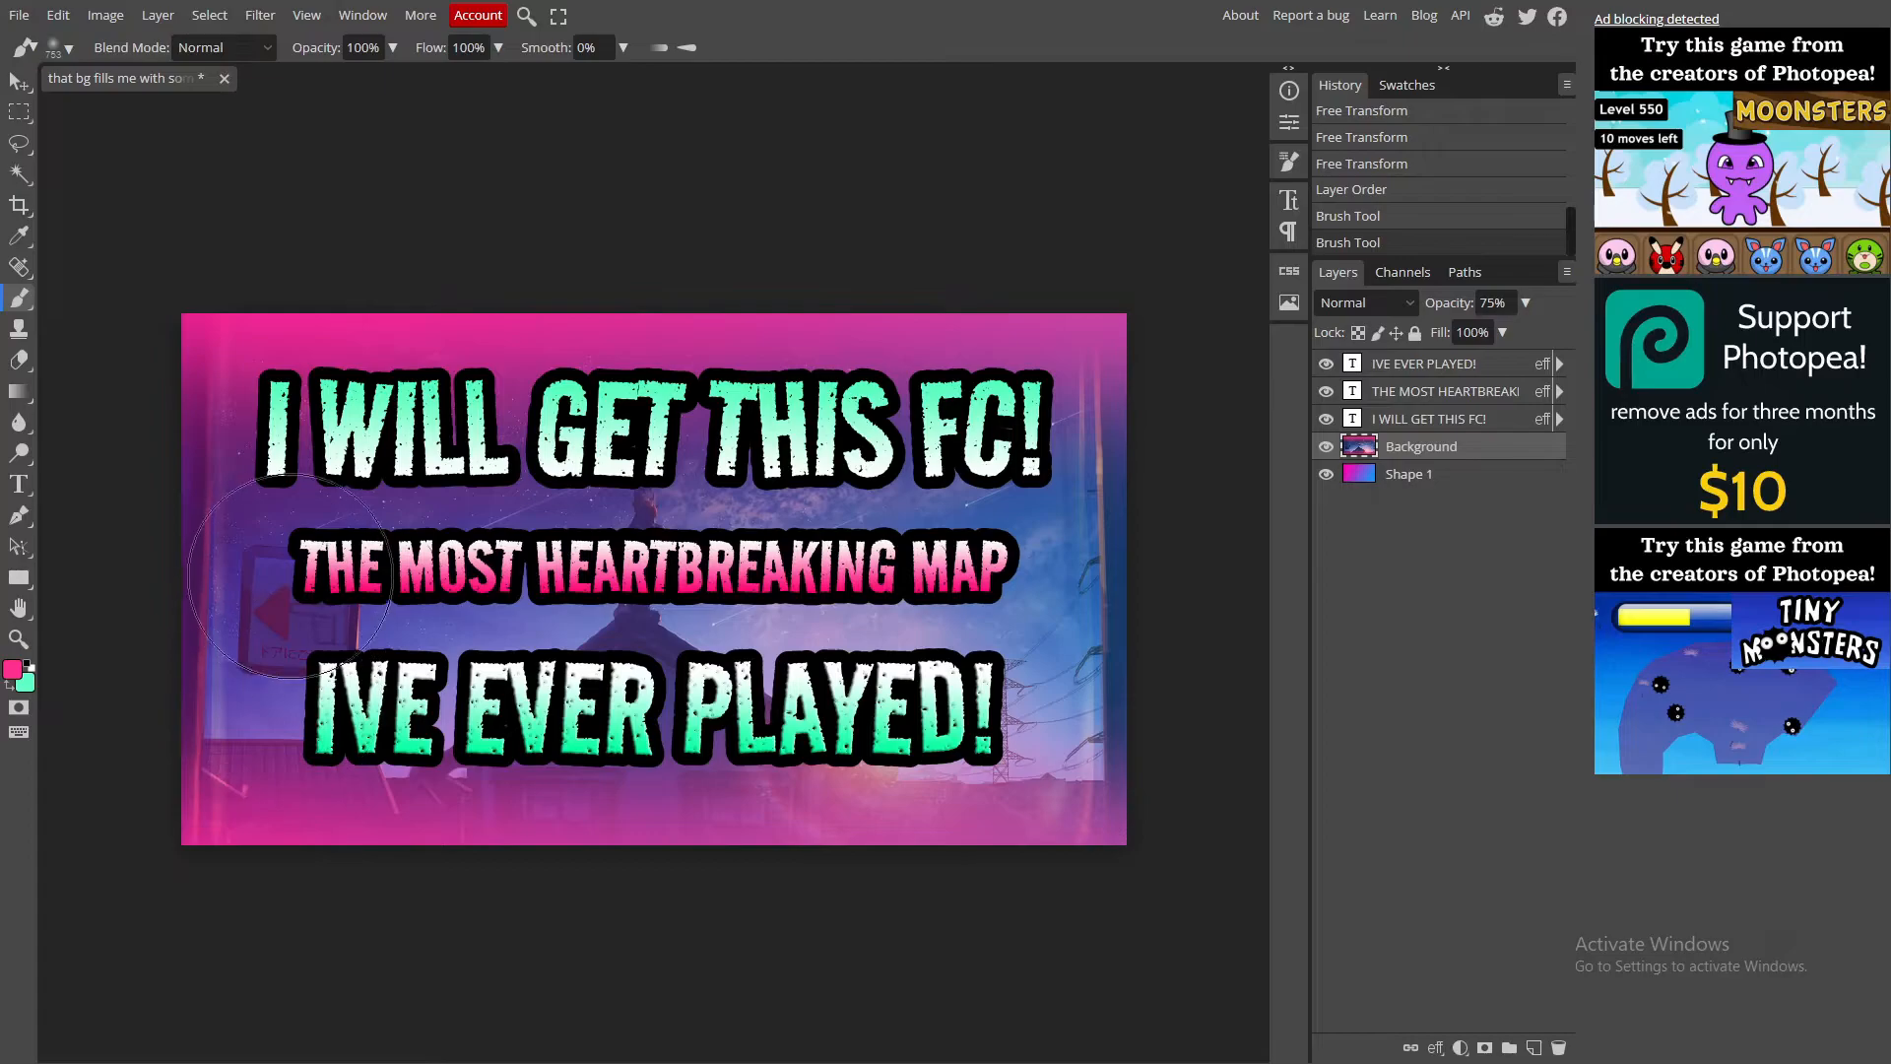
Step: Export the thumbnail as a PNG at 1920 × 1080 px and 100% quality
left_click(17, 83)
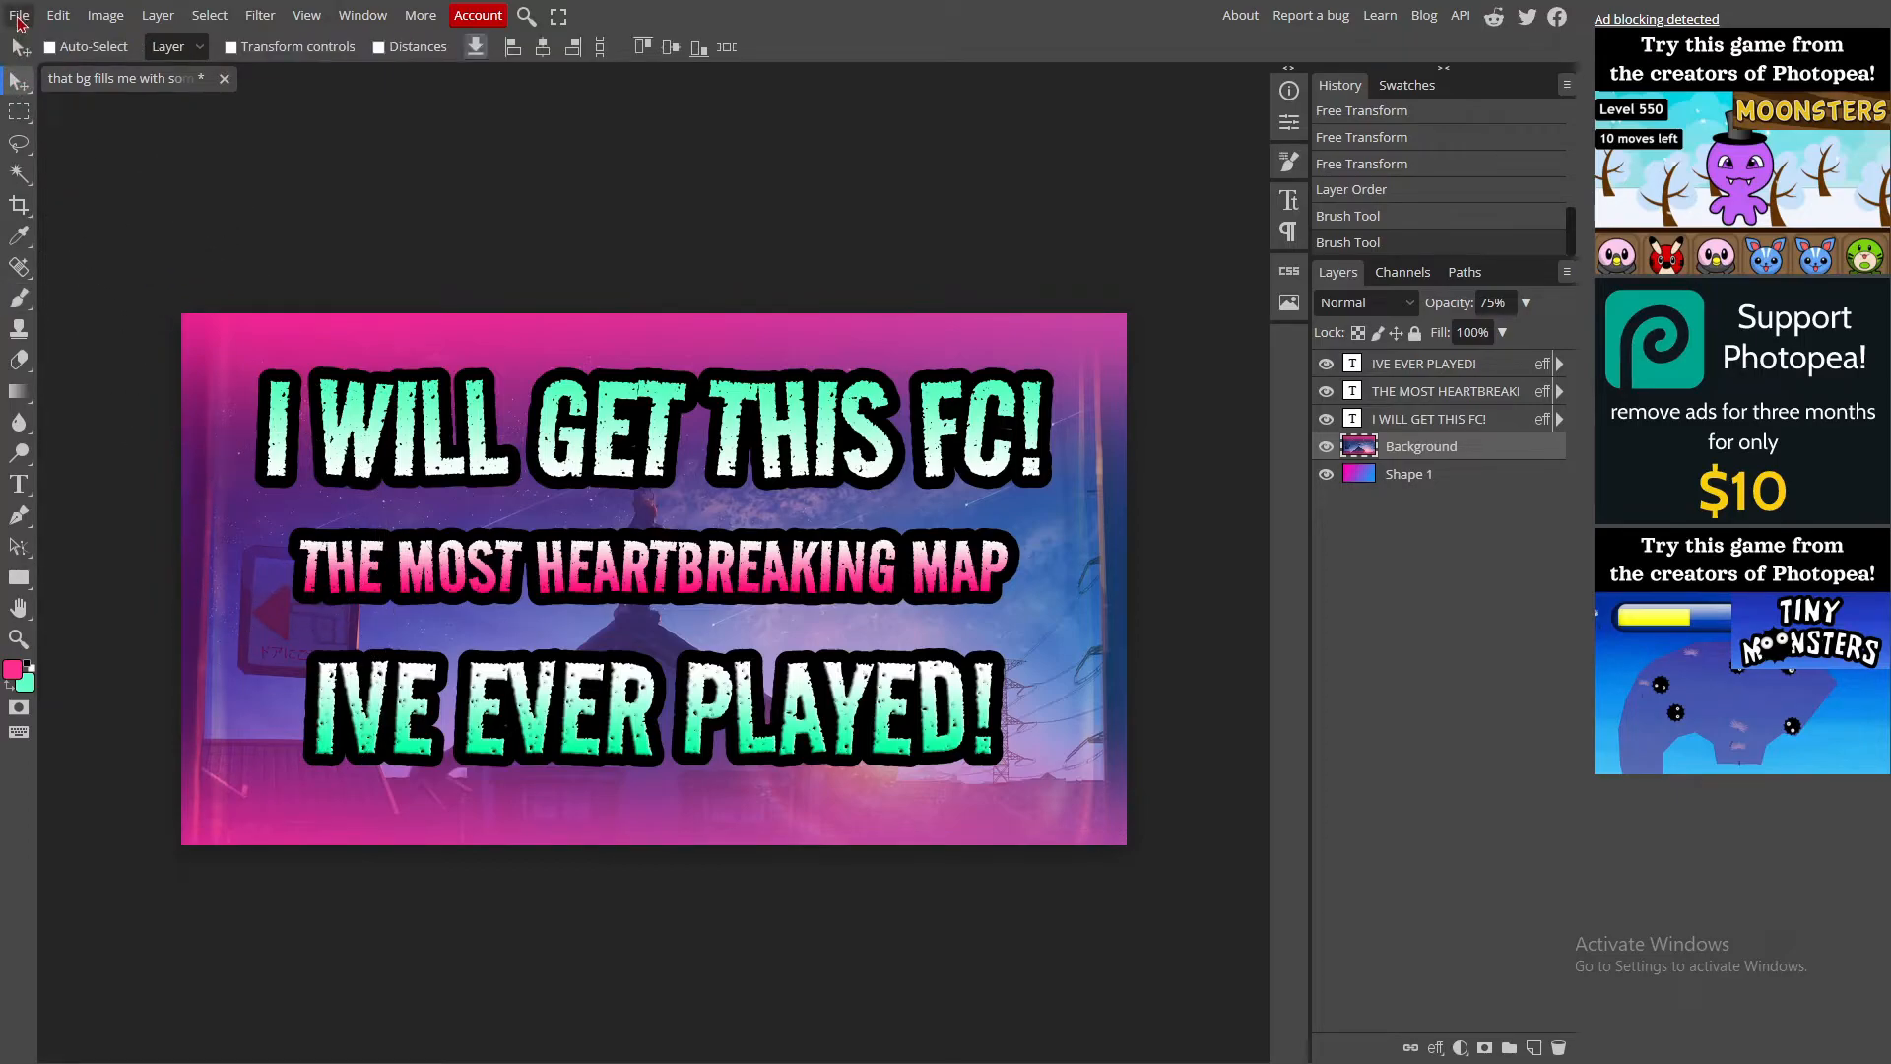
left_click(19, 17)
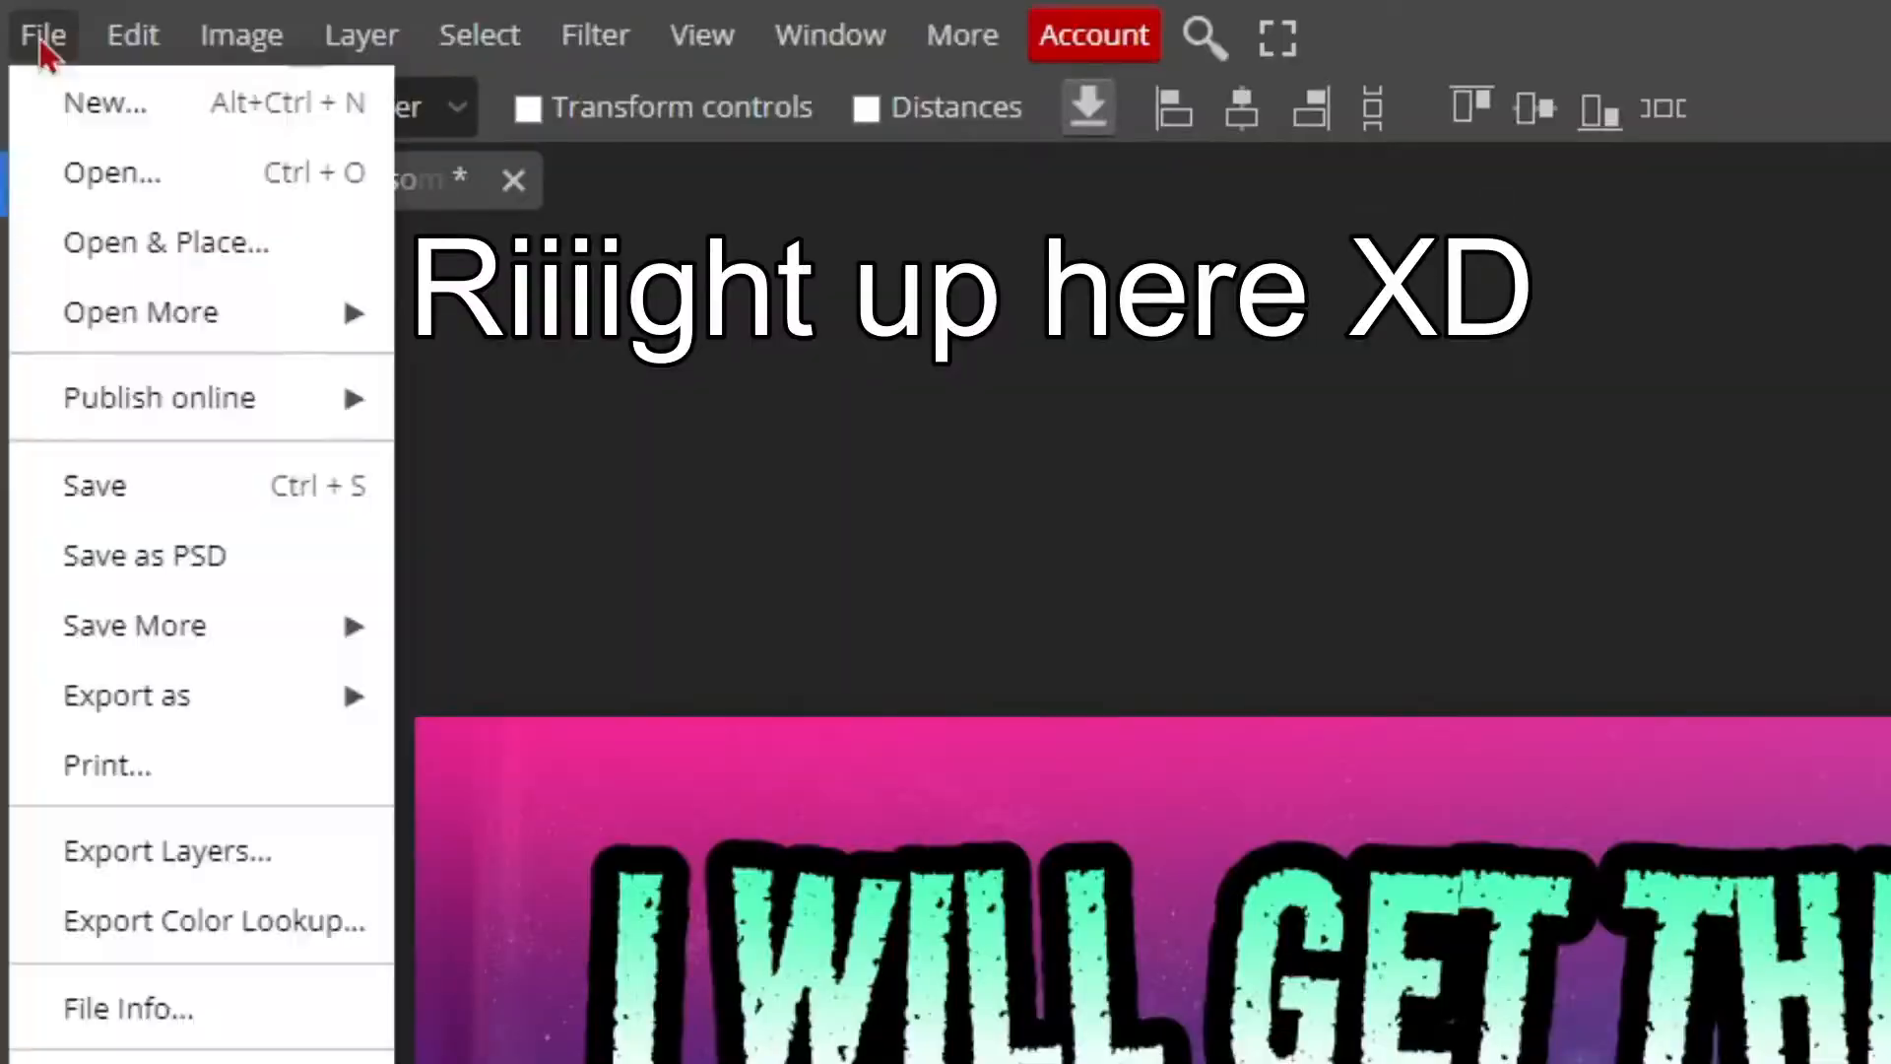
mouse_move(195, 661)
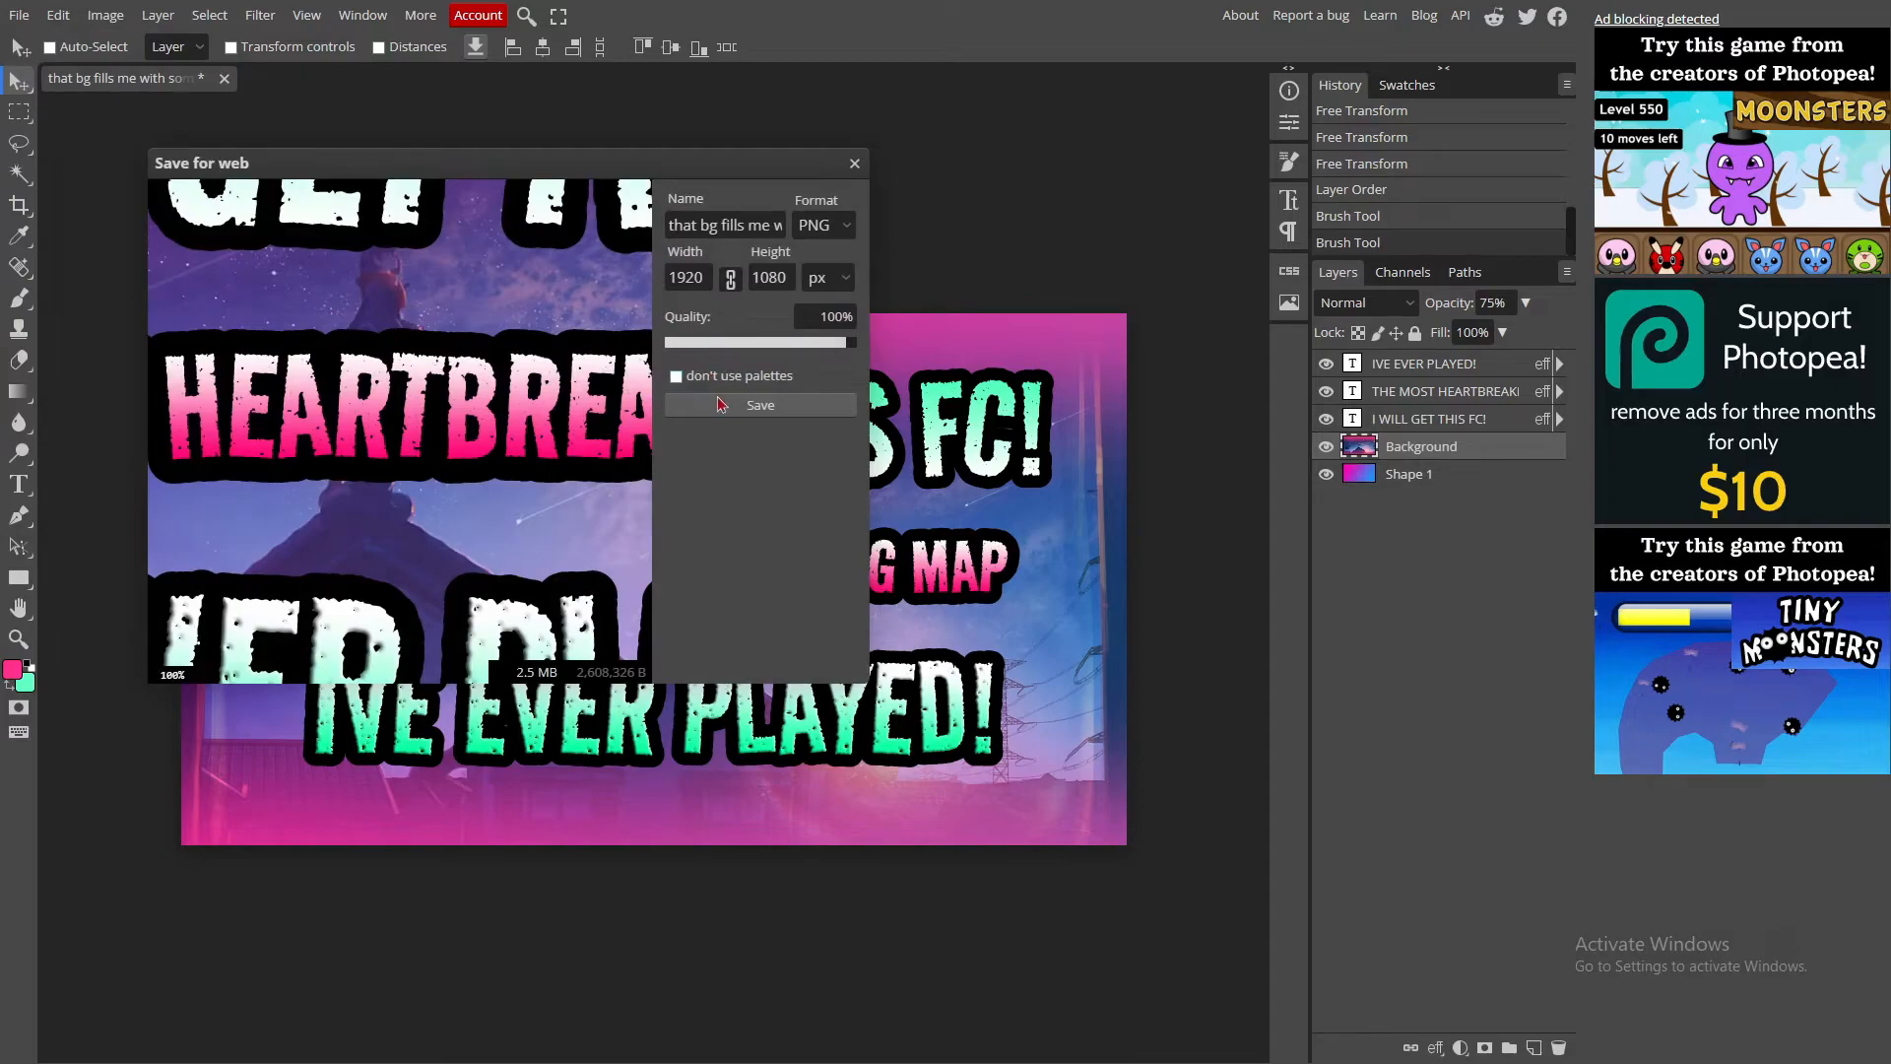
left_click(718, 404)
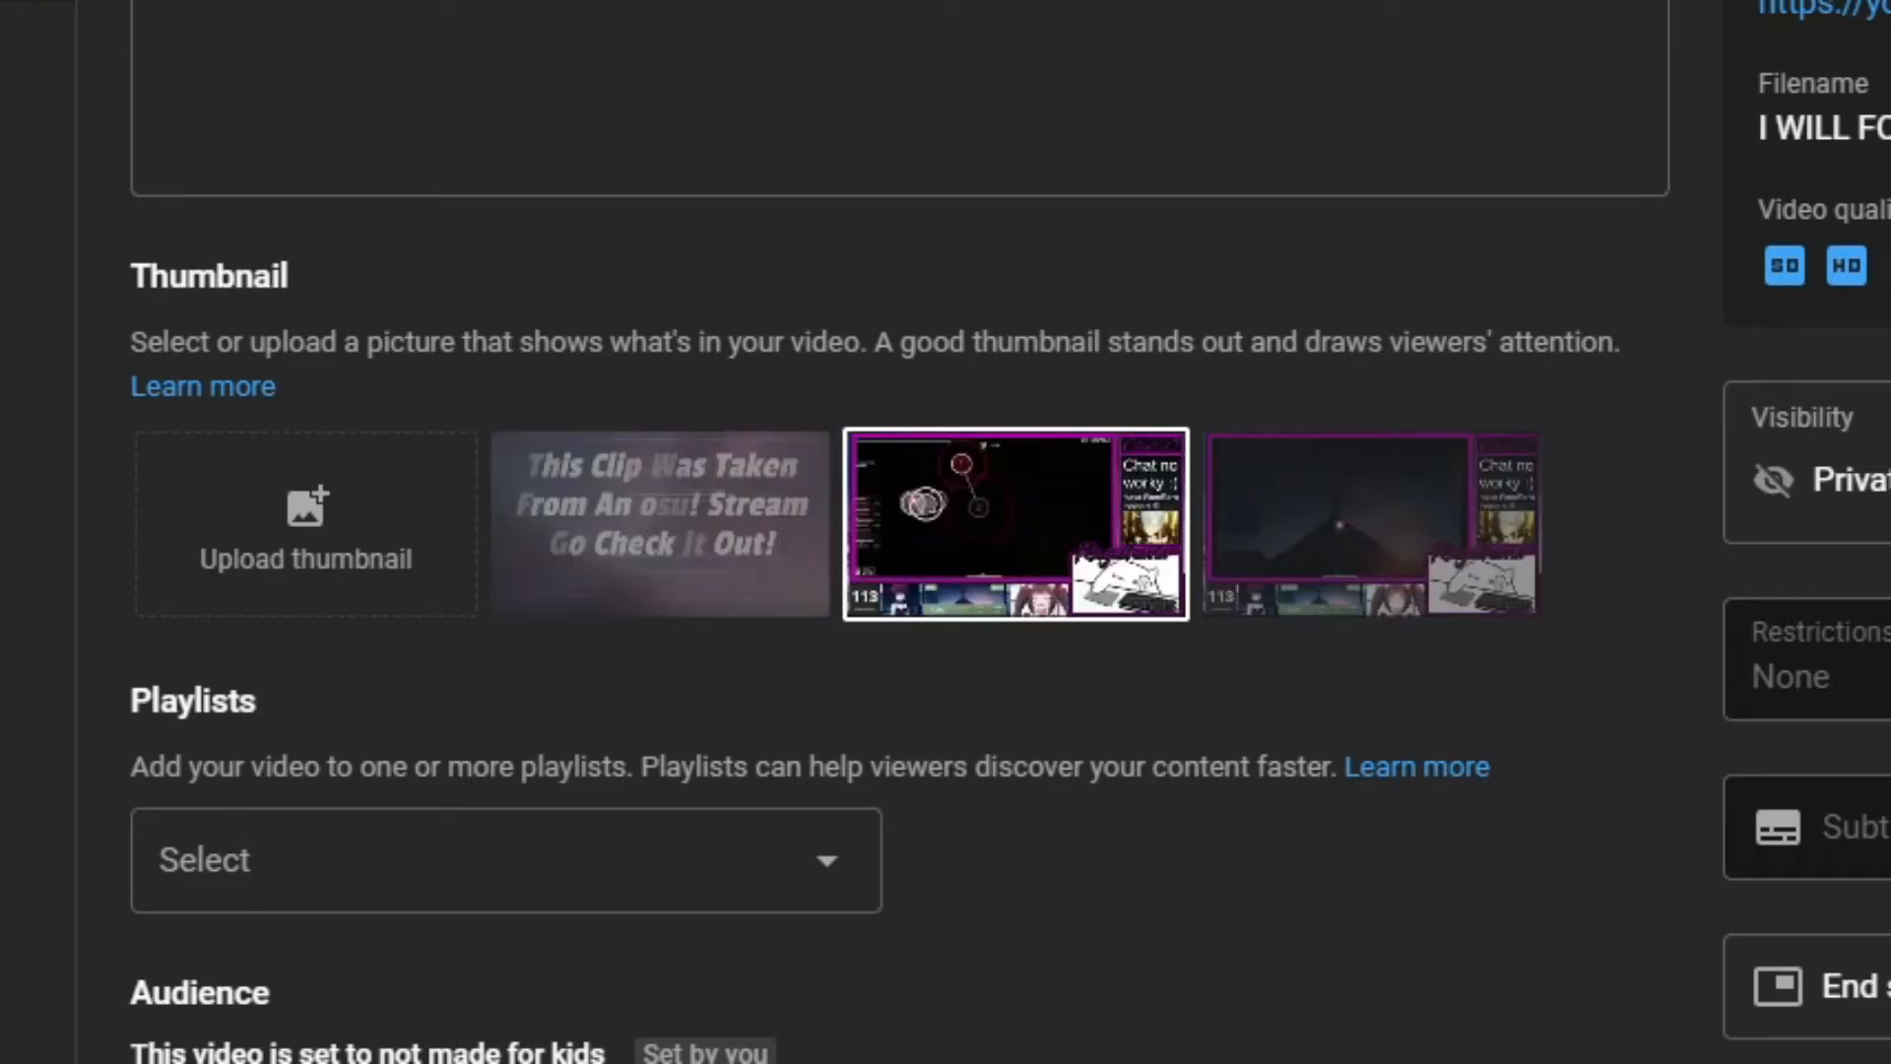
Step: Switch to YouTube Studio and start uploading the exported PNG as the video's custom thumbnail
left_click(347, 488)
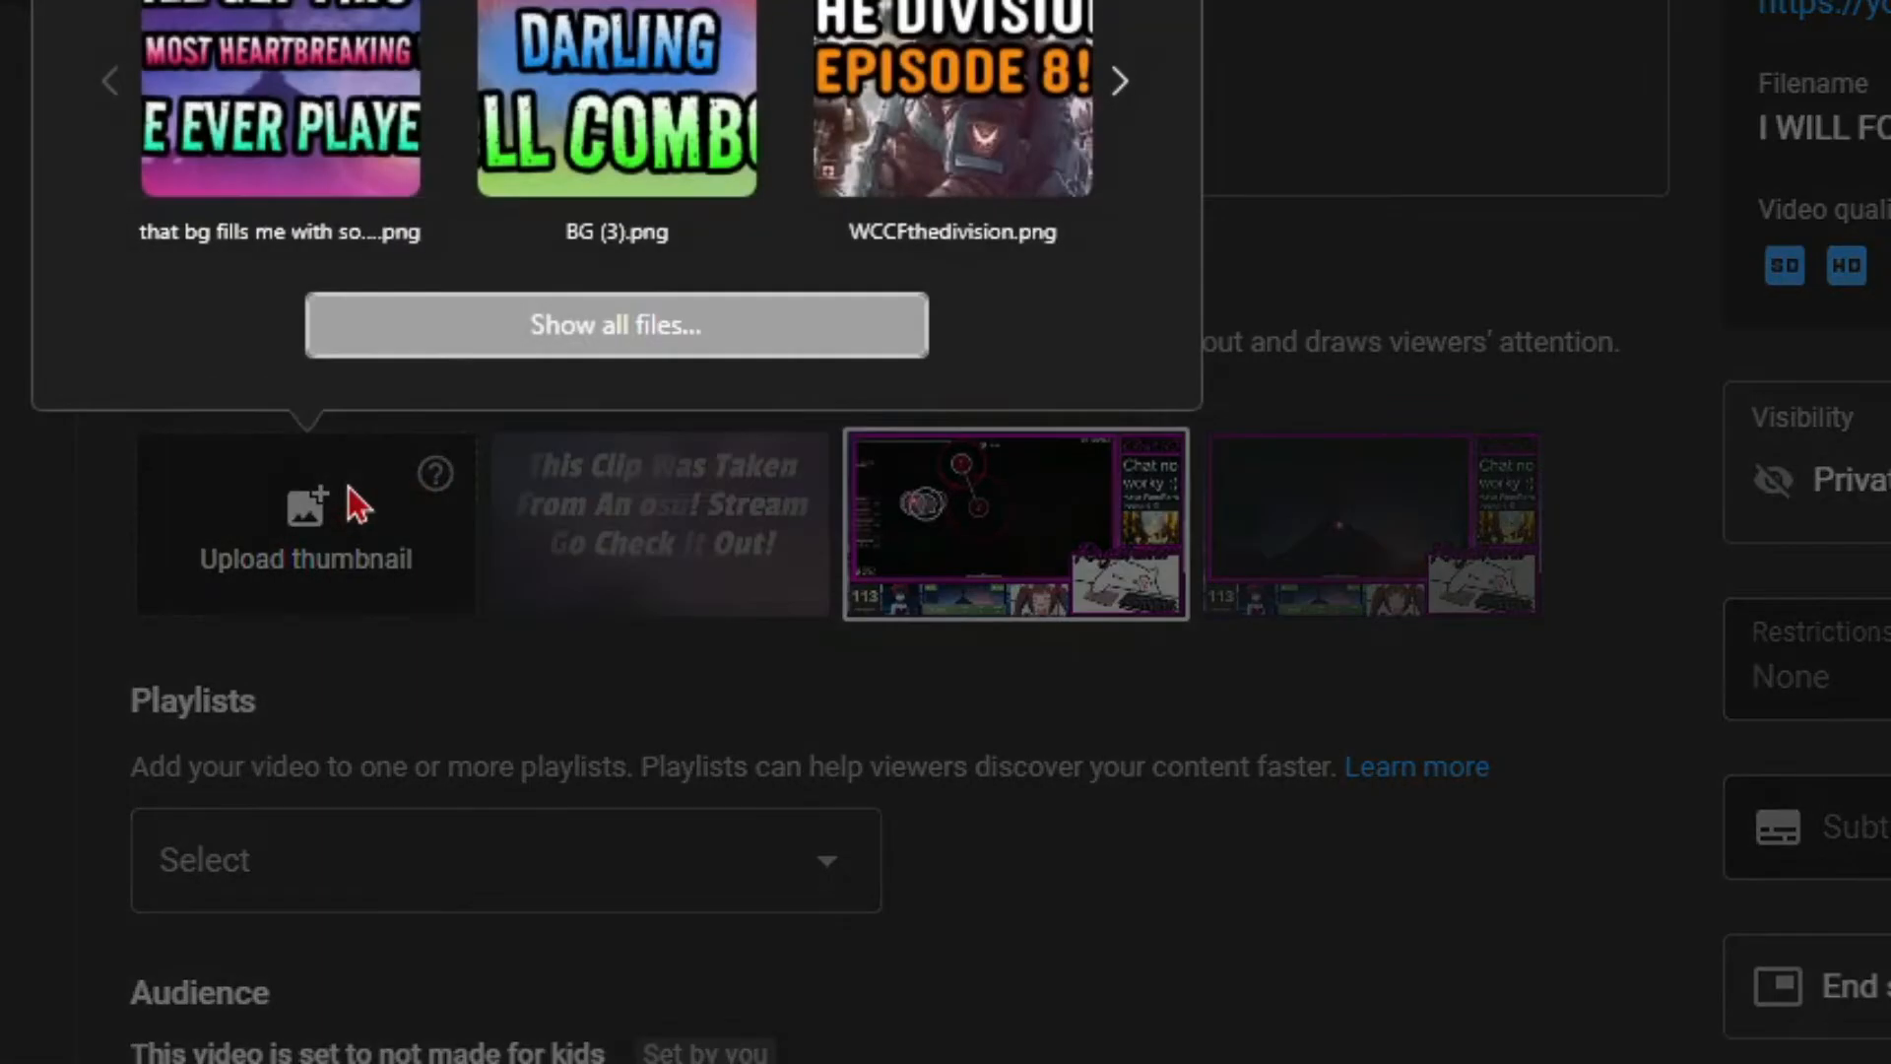
left_click(410, 375)
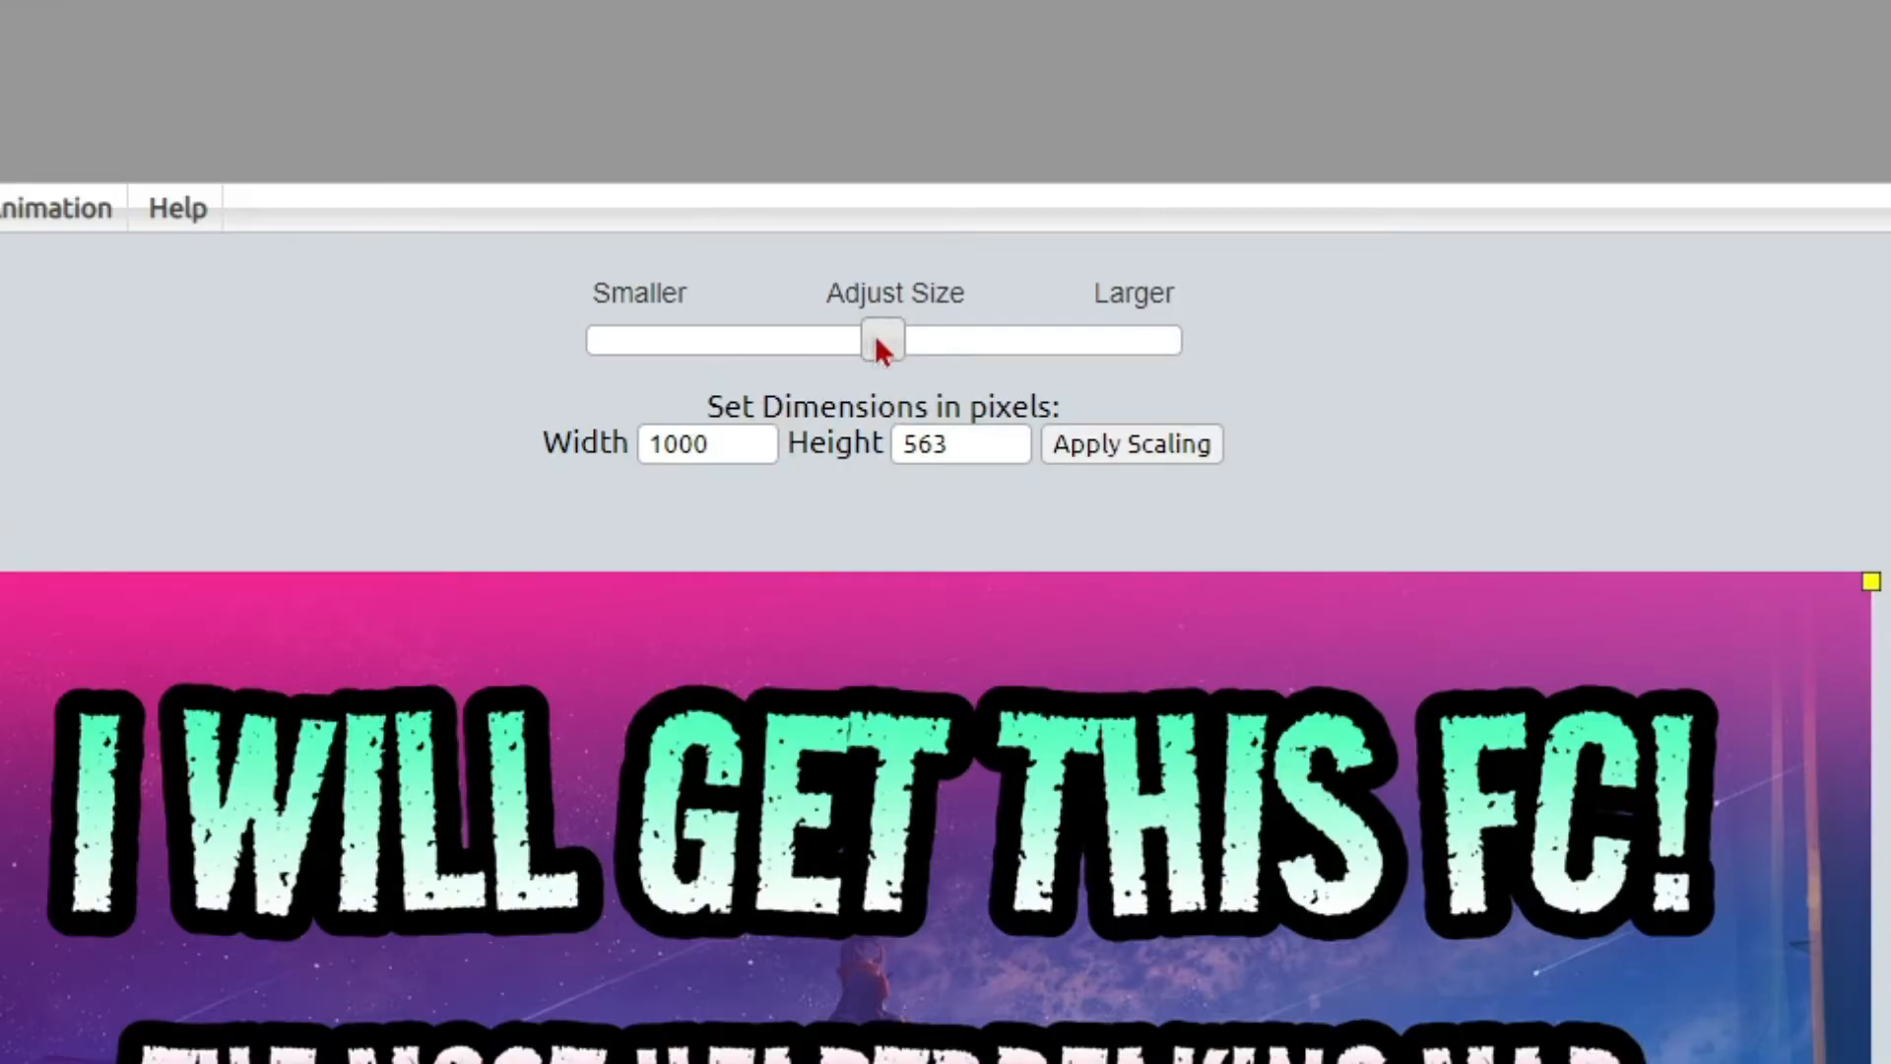
Step: Scale the thumbnail image down to 869 × 482 pixels in LunaPic and return to the video's details in YouTube Studio
mouse_move(973, 272)
left_mouse_down()
mouse_move(927, 271)
mouse_move(954, 271)
left_mouse_up()
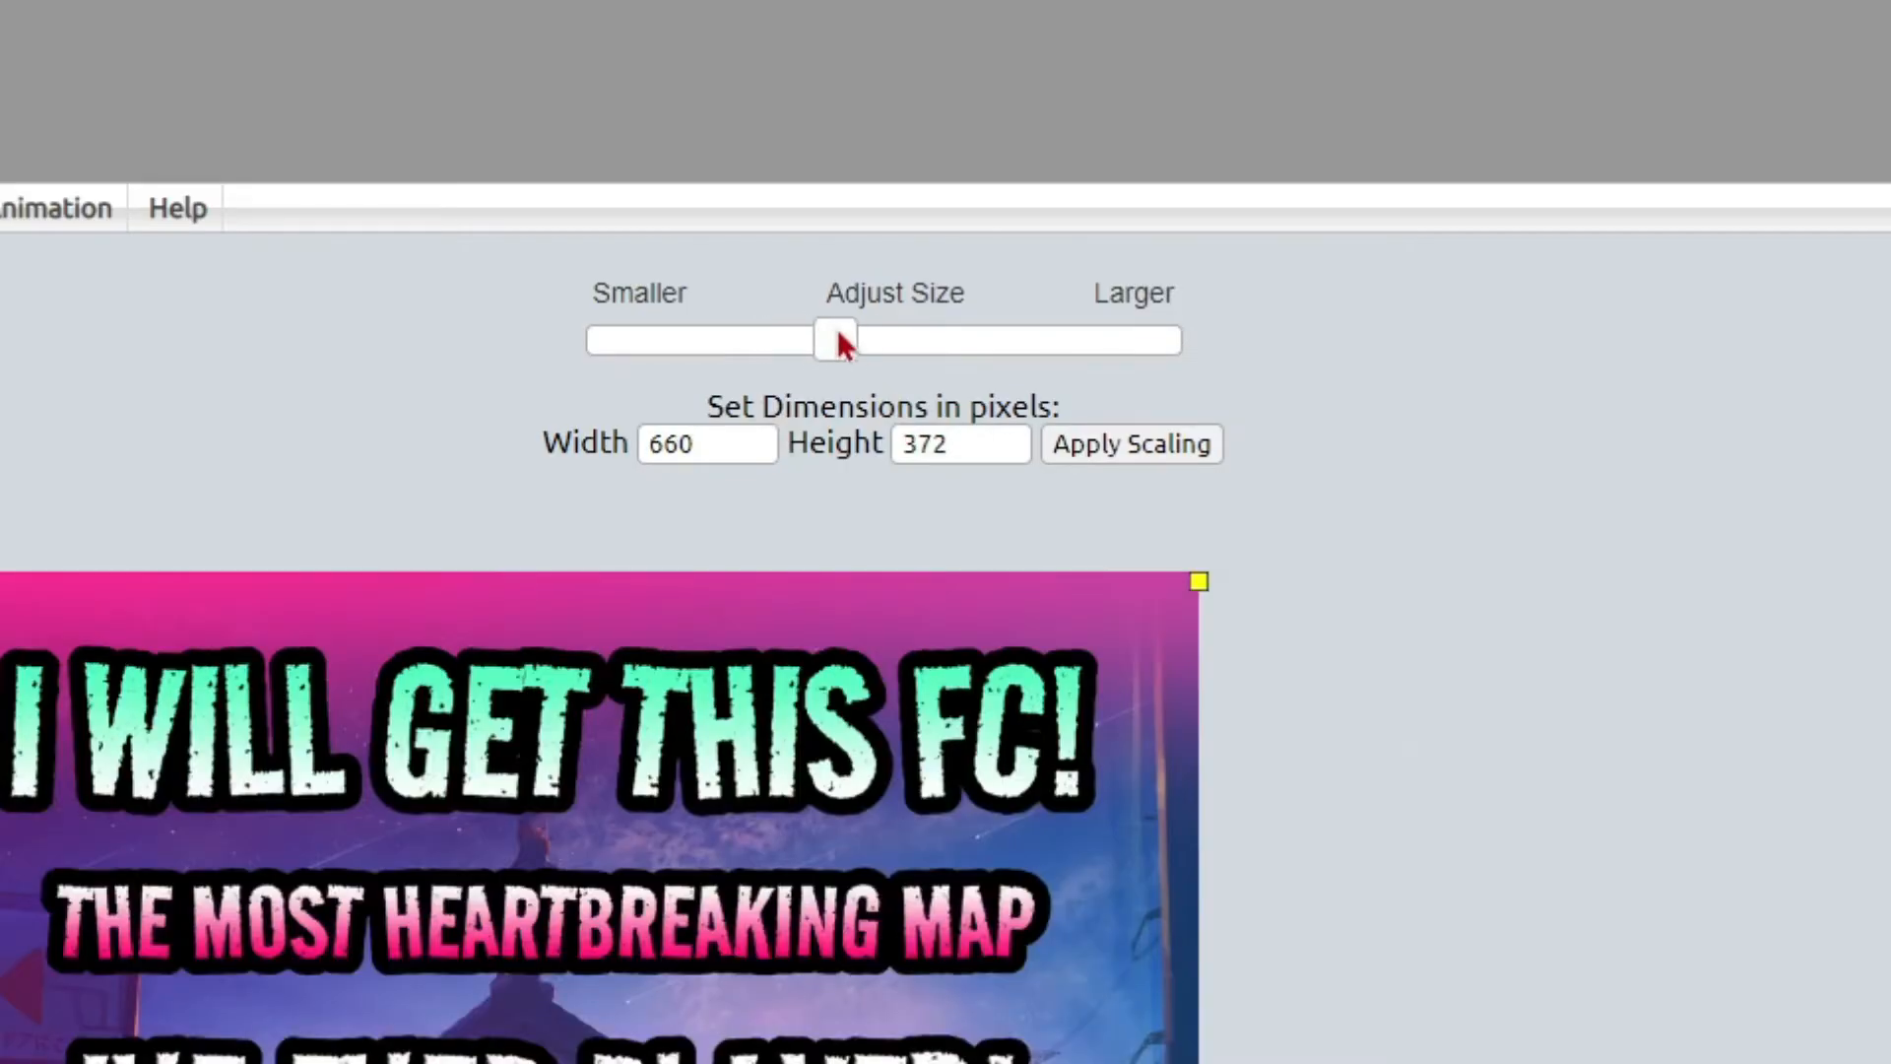
mouse_move(842, 343)
left_mouse_down()
mouse_move(879, 339)
mouse_move(849, 341)
left_mouse_up()
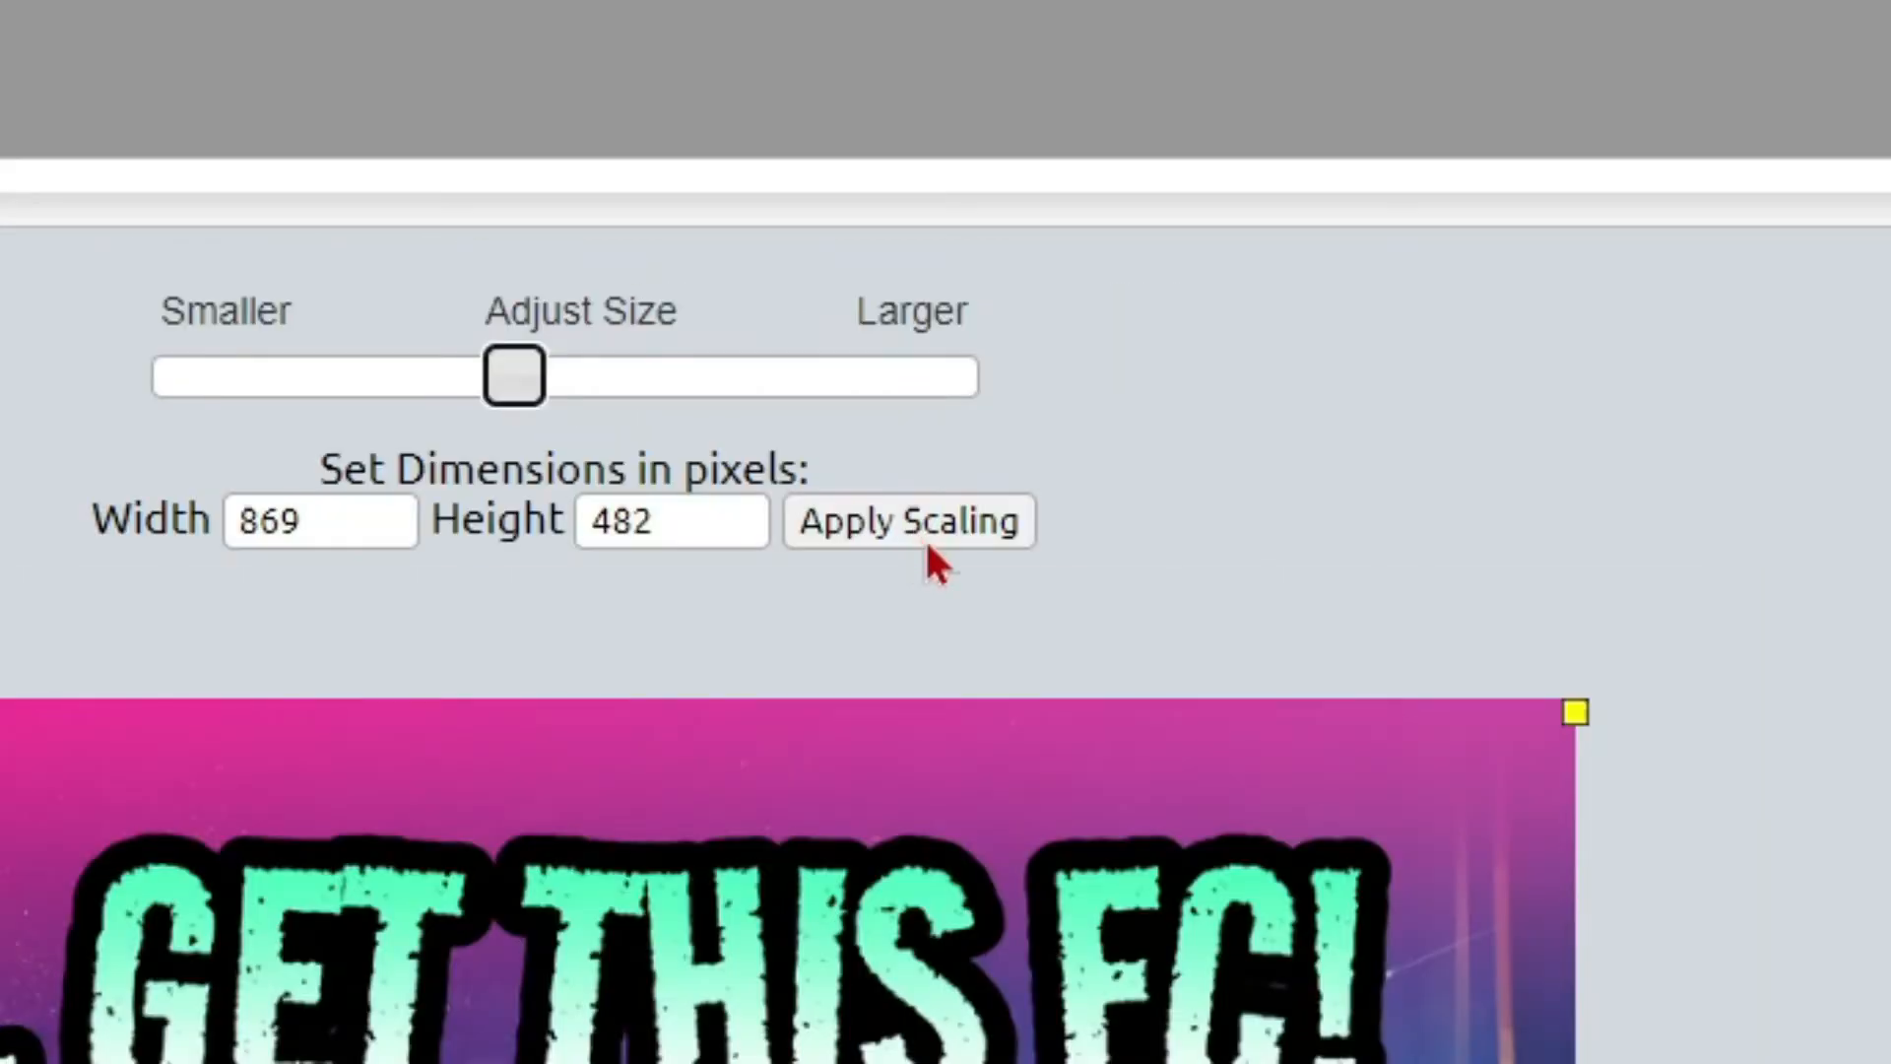
left_click(924, 527)
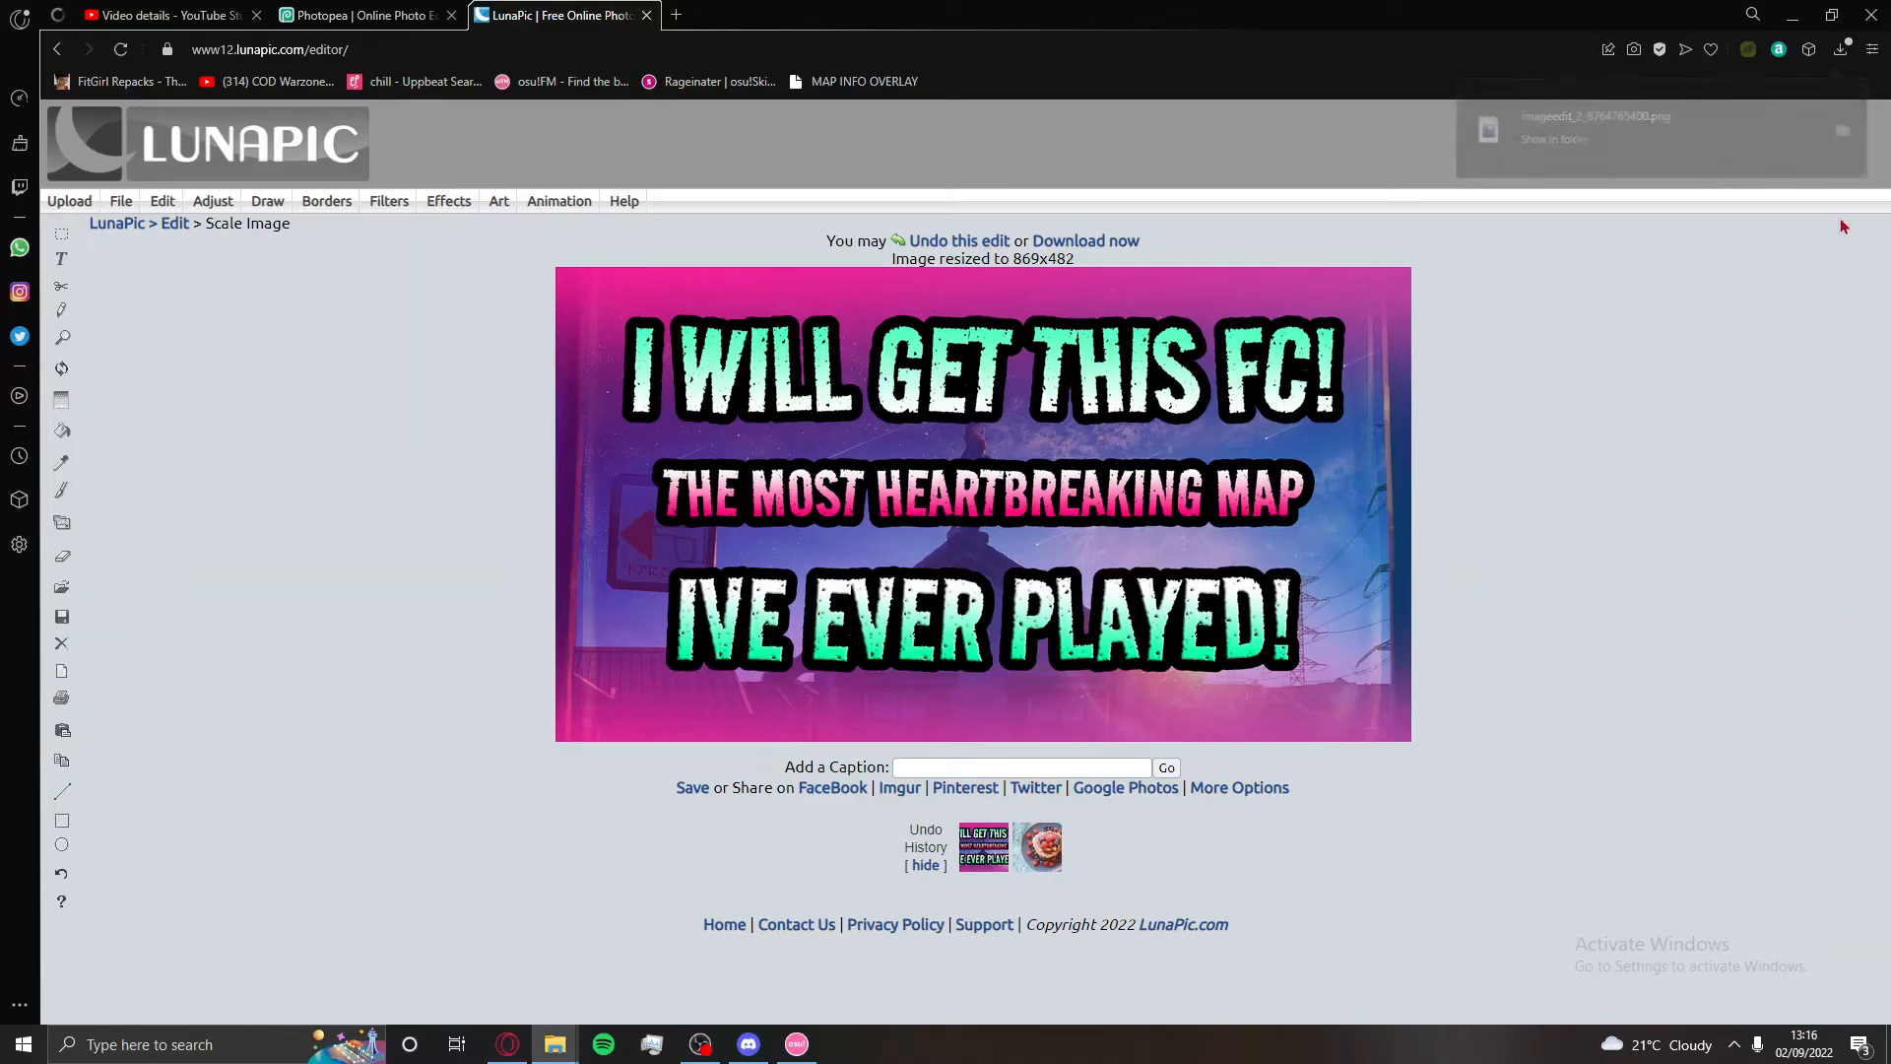
left_click(177, 13)
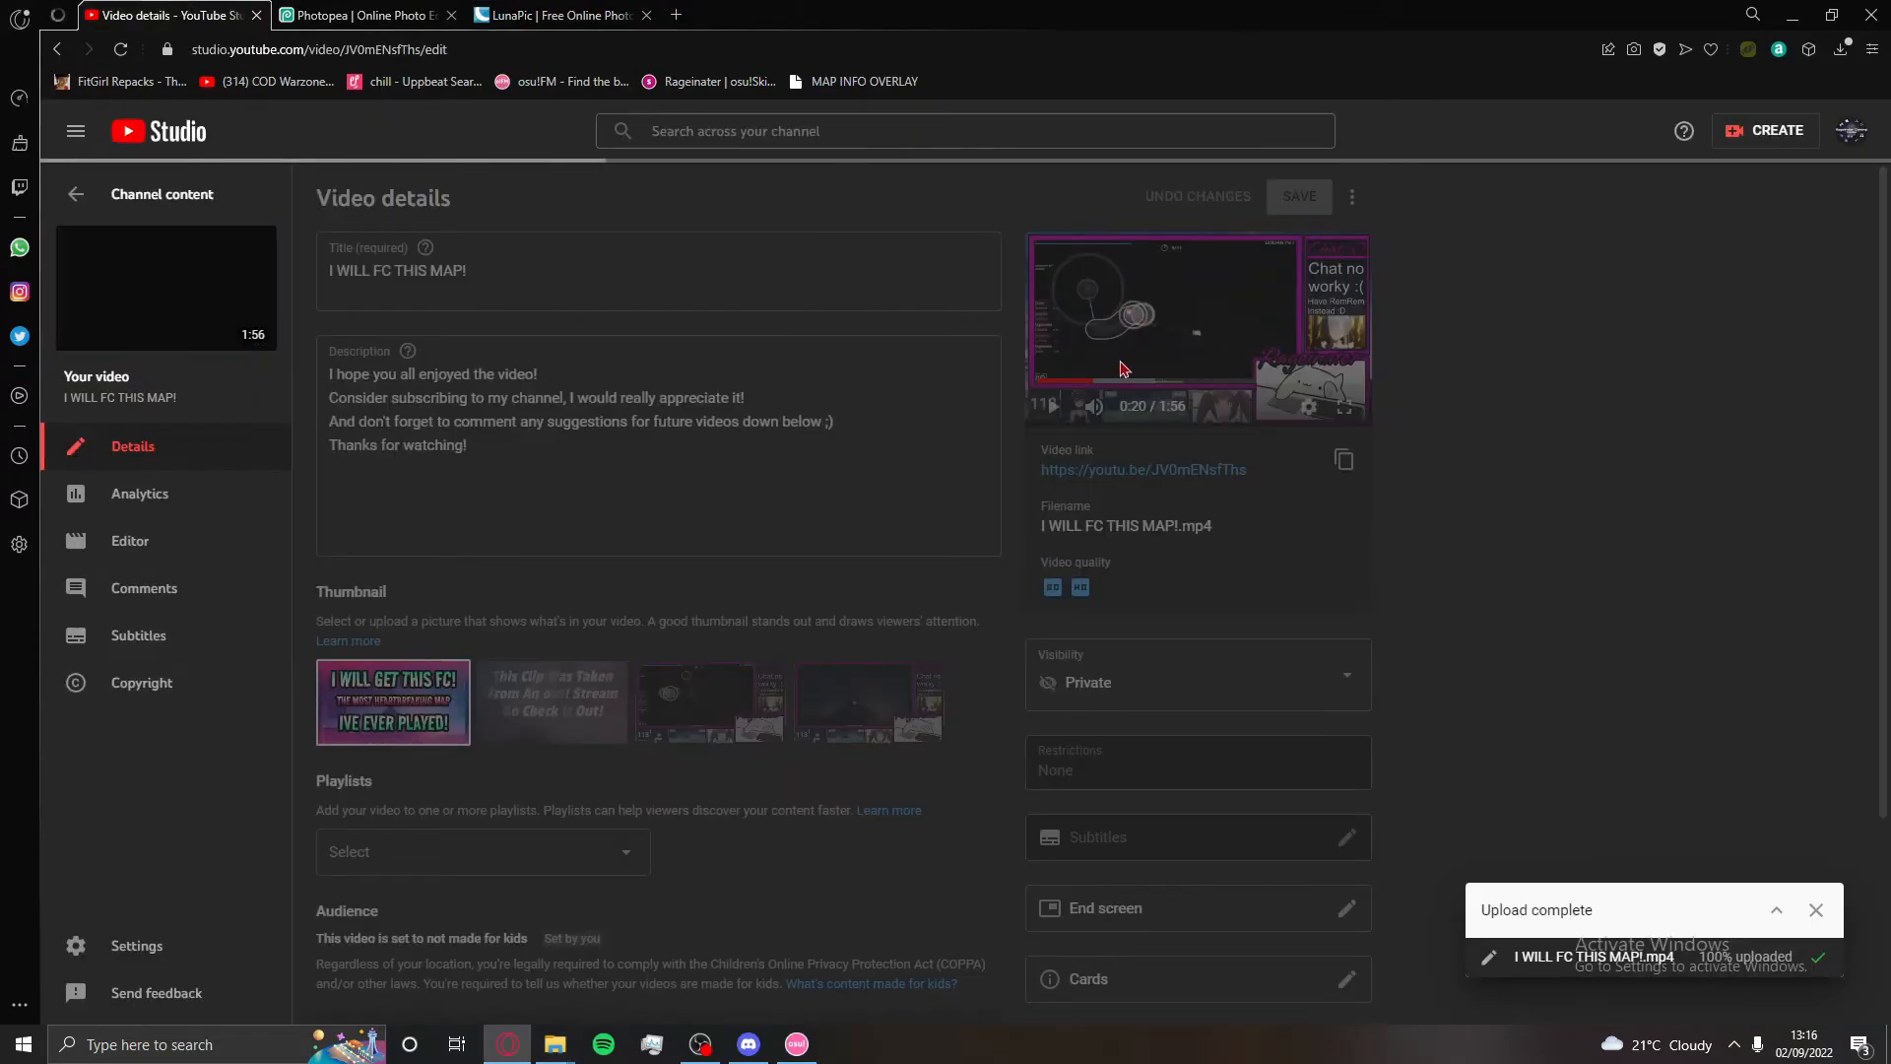